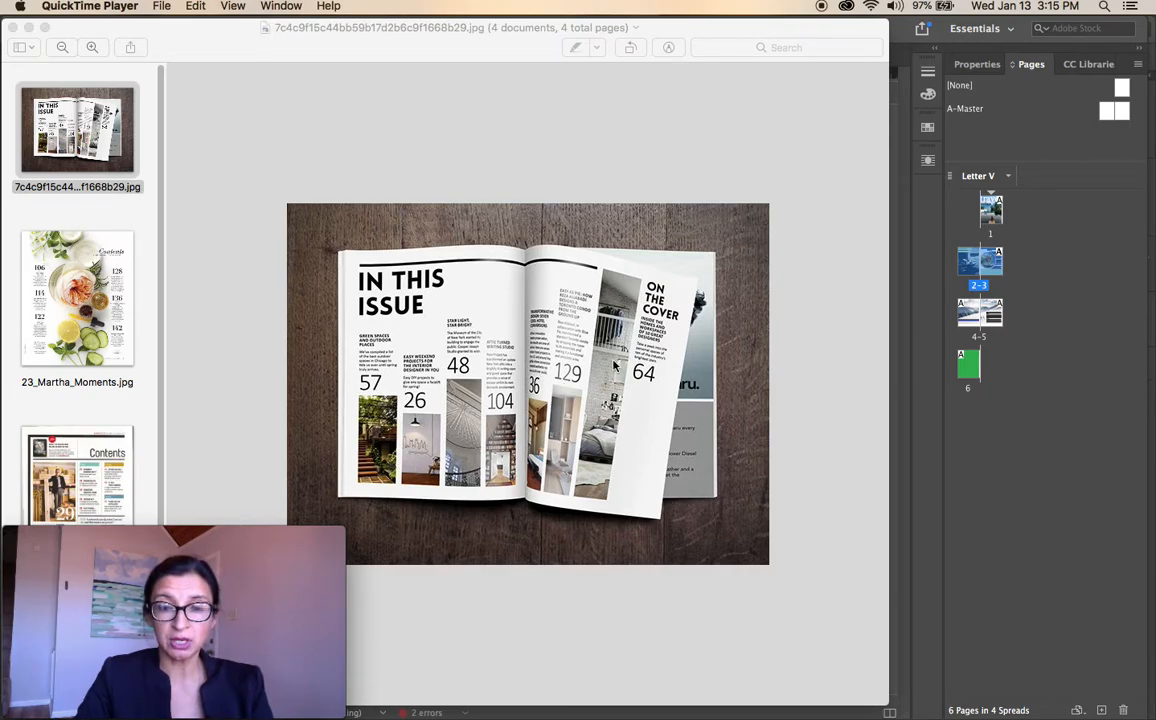
- Look through the sample magazine contents pages for layout ideas, from the Martha Stewart example to the azure.png spread
left_click(63, 297)
left_click(63, 297)
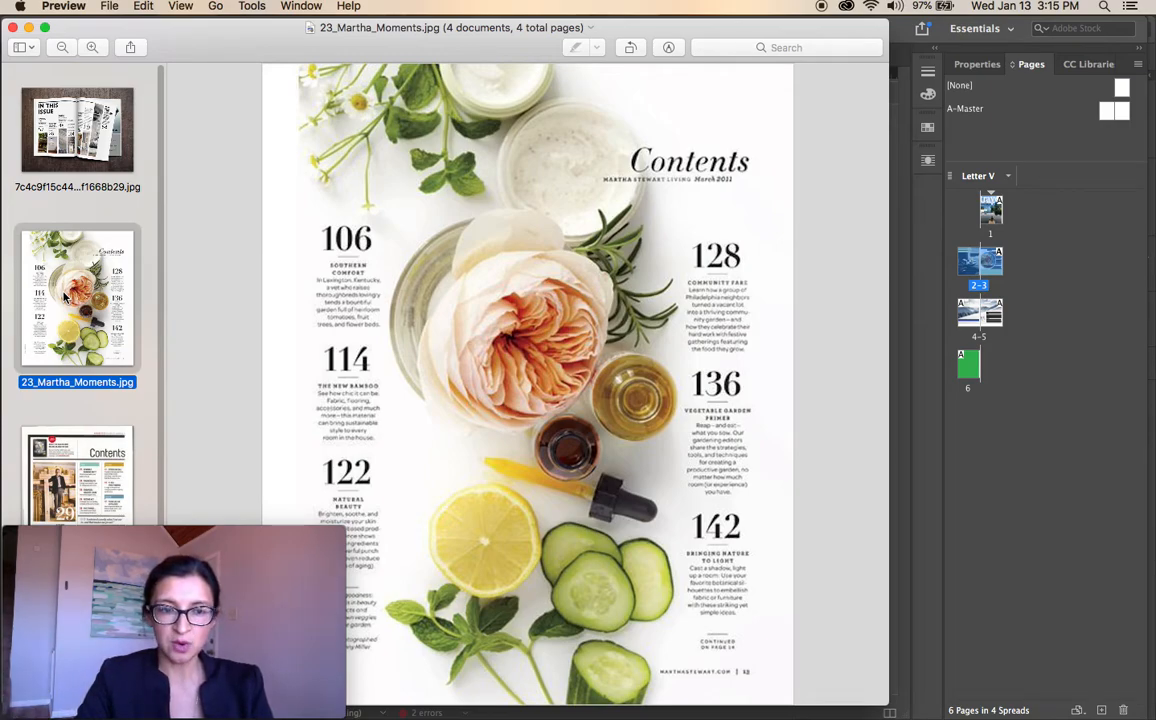
key("Down")
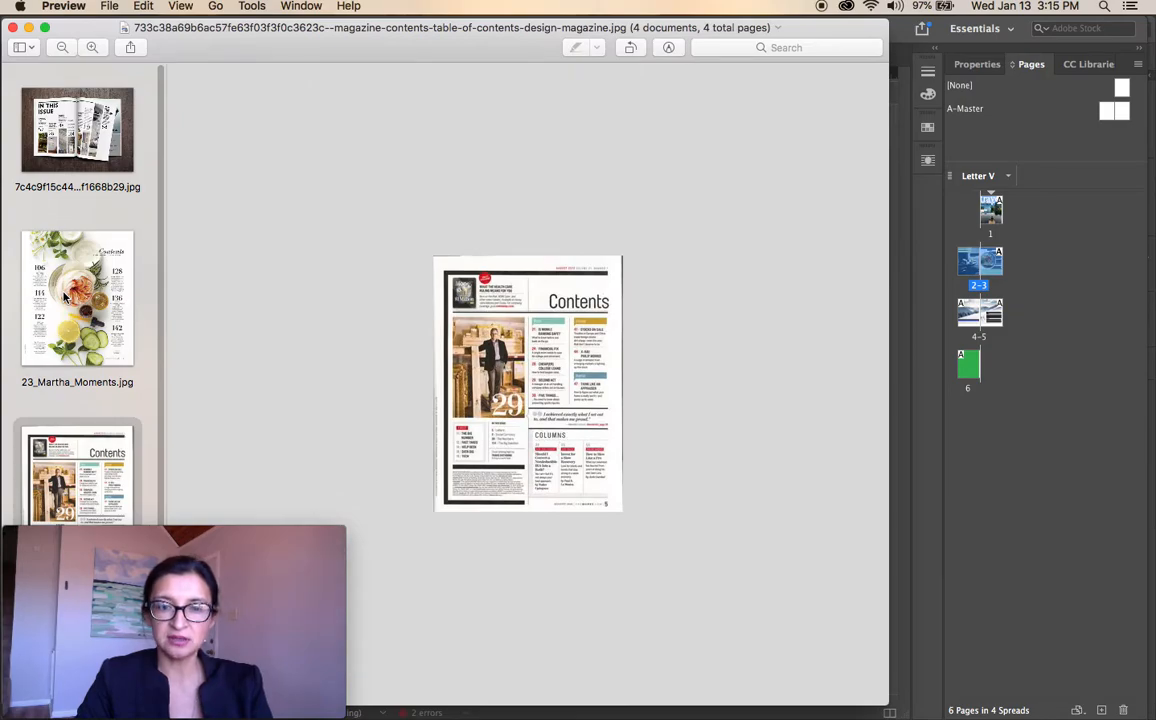
key("Down")
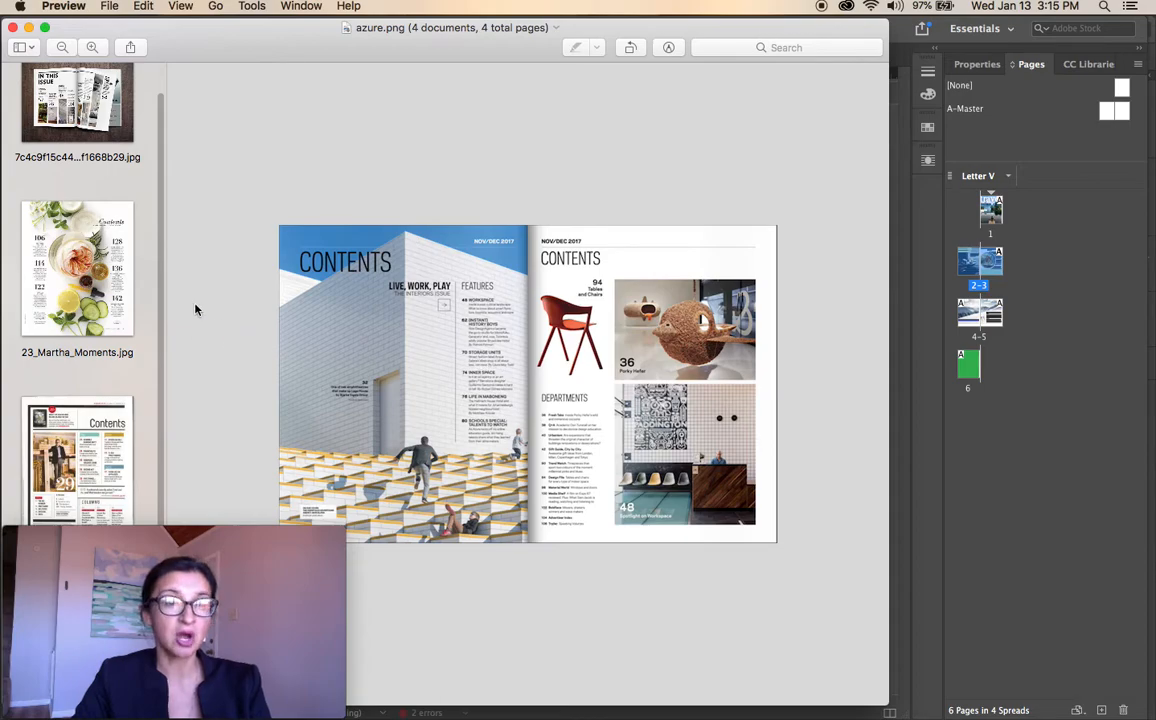
- Switch to InDesign and insert a two-page A-Master spread directly after the cover as pages 2-3
left_click(895, 38)
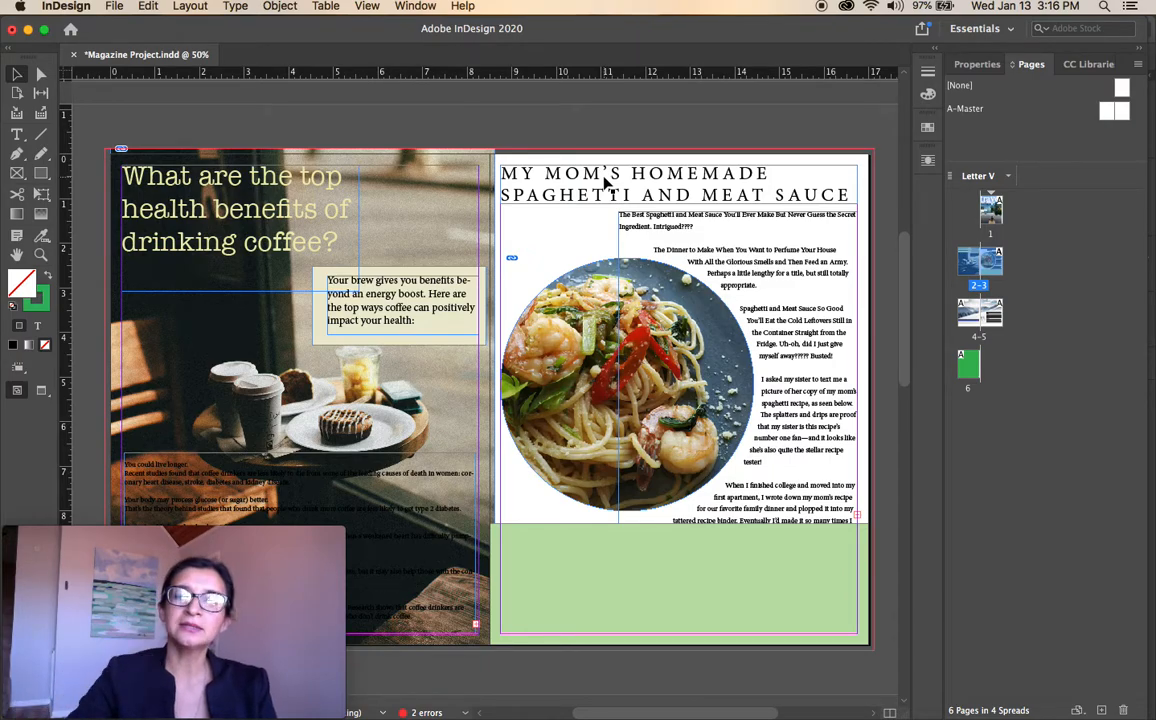
left_click(993, 214)
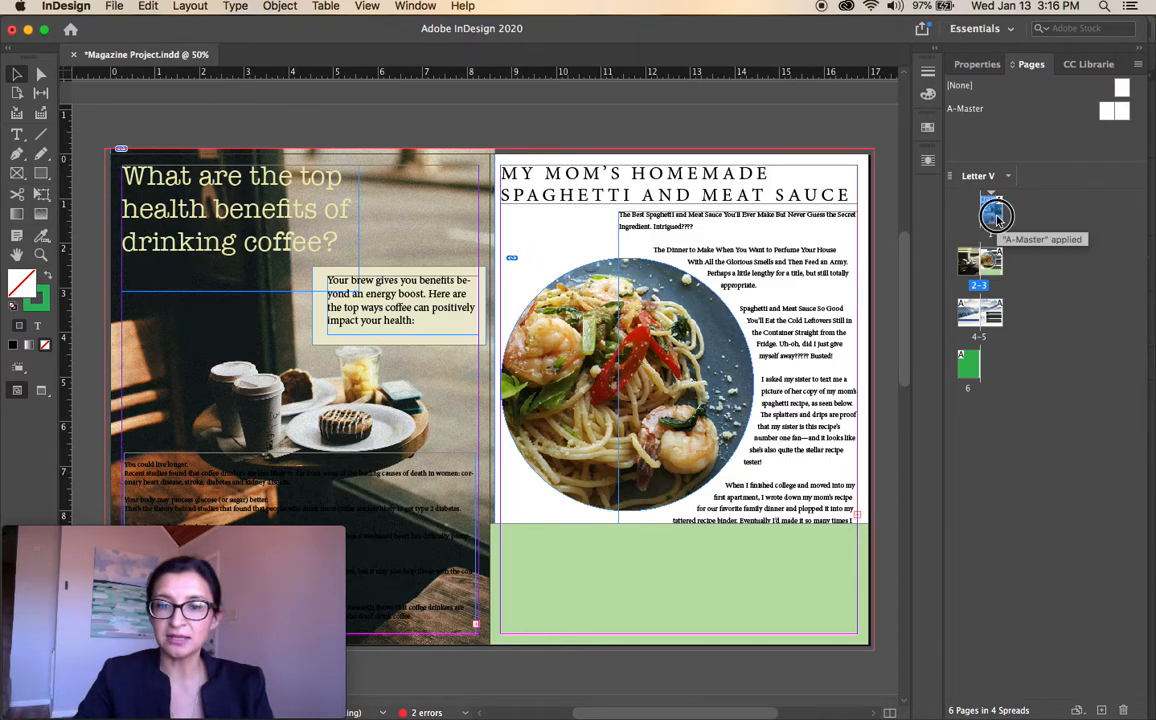
double_click(996, 218)
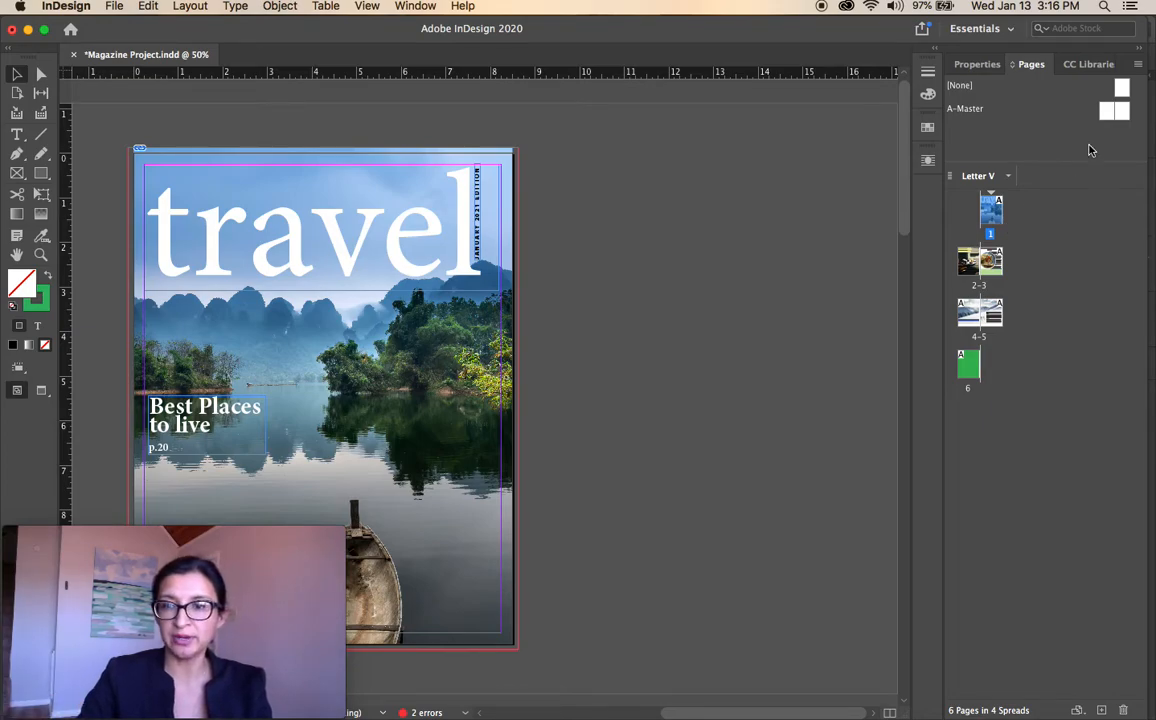
left_click(1110, 115)
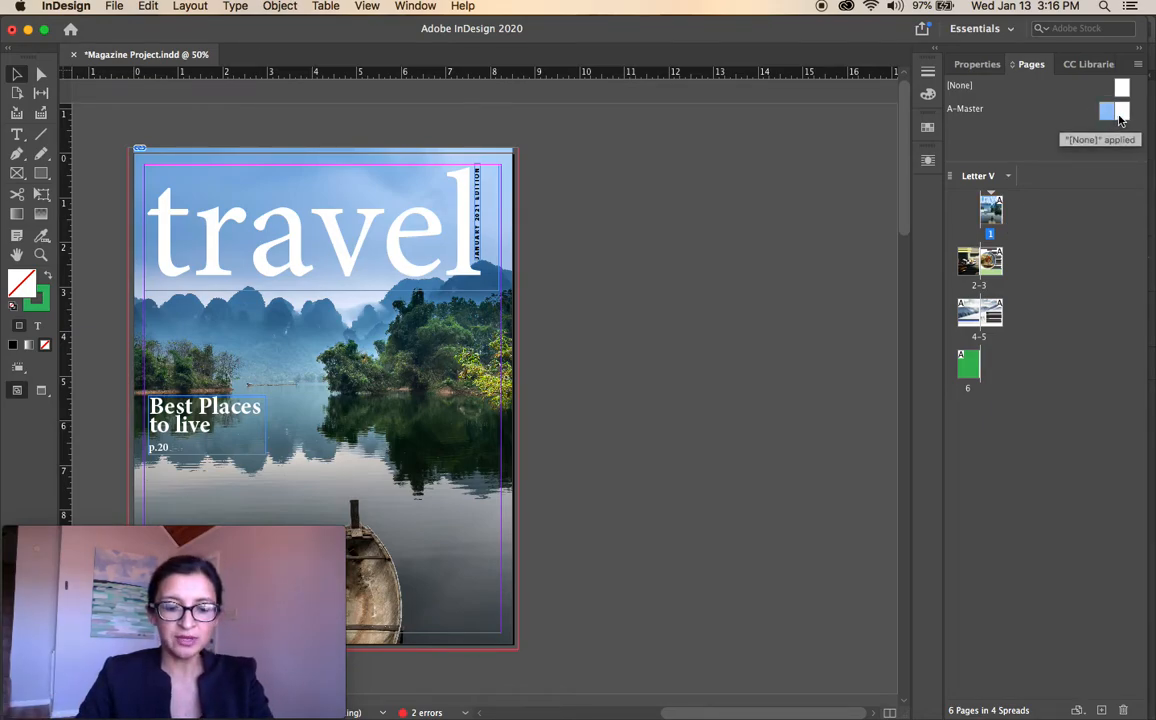
left_click(1125, 116, "shift")
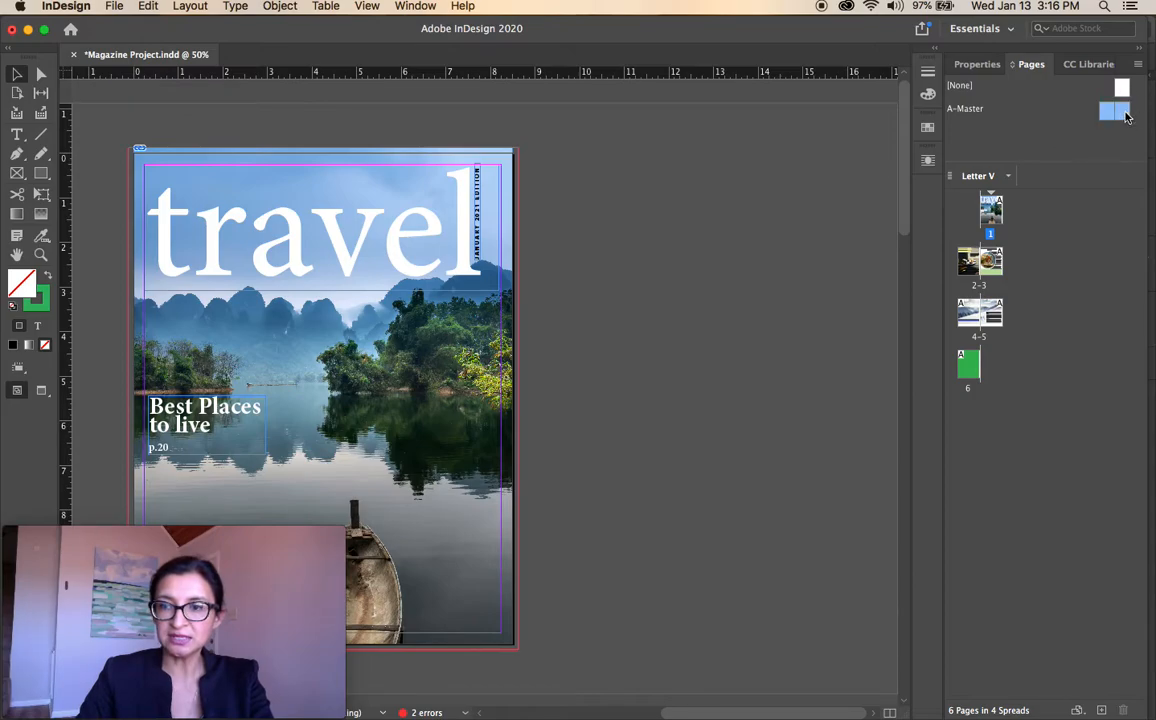
left_click(1125, 116)
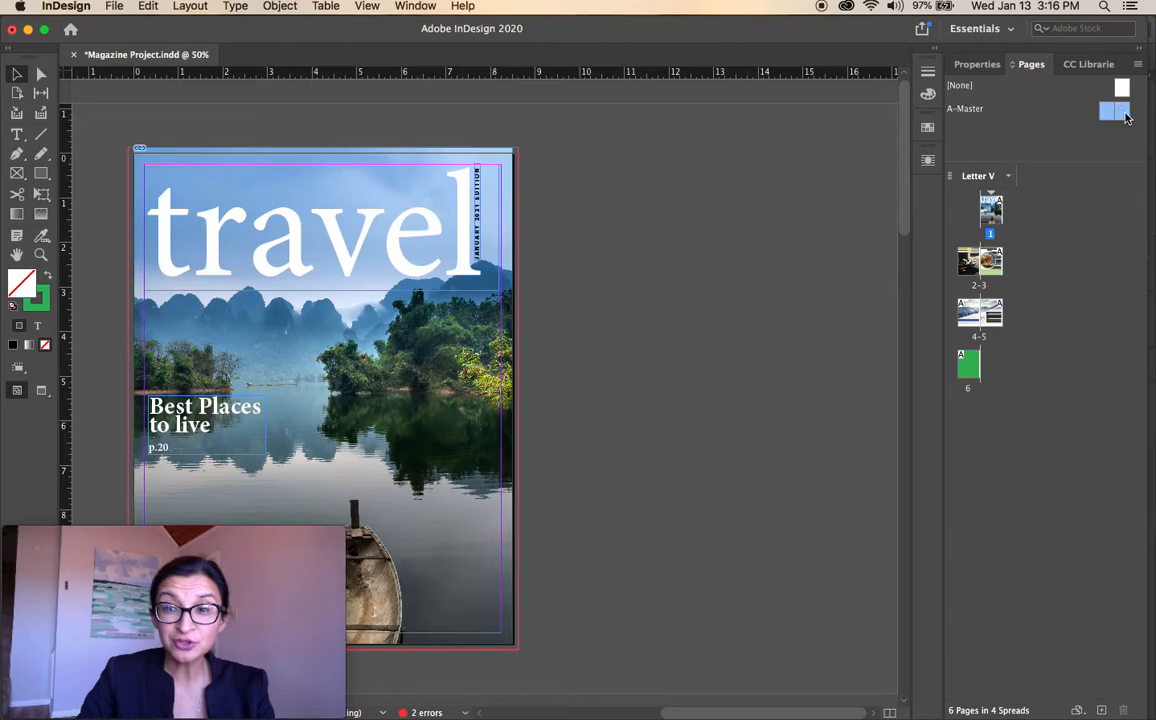
left_click_drag(1123, 117, 1024, 218)
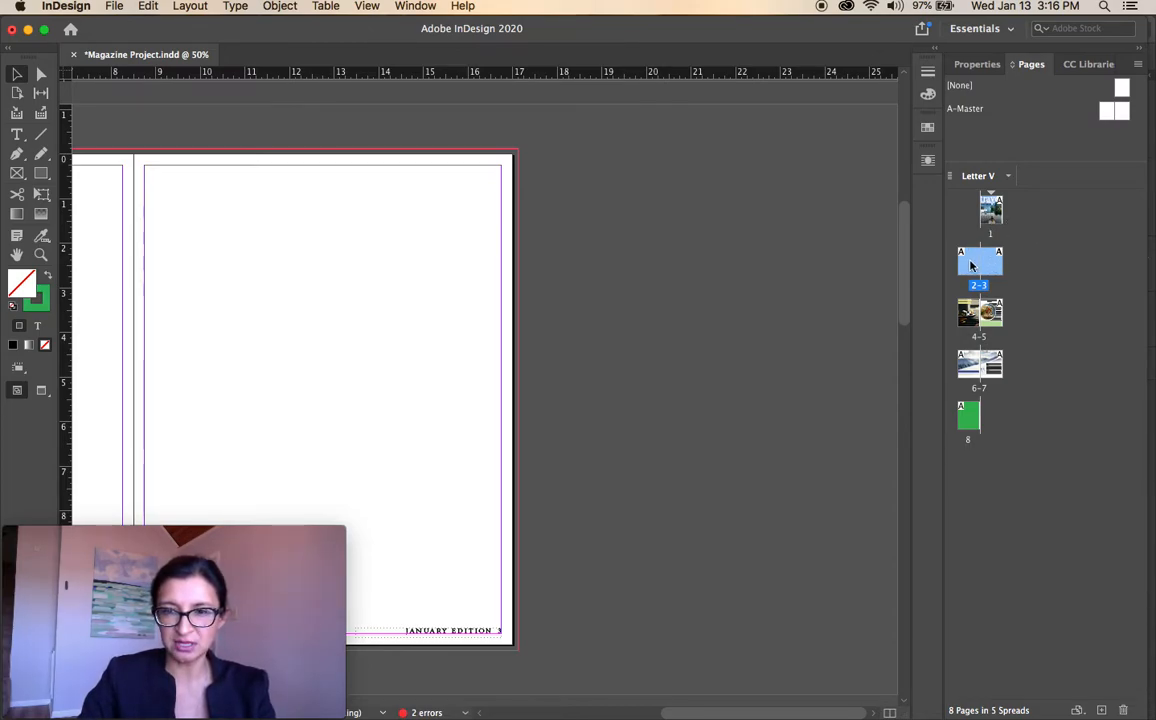
left_click_drag(457, 250, 735, 242)
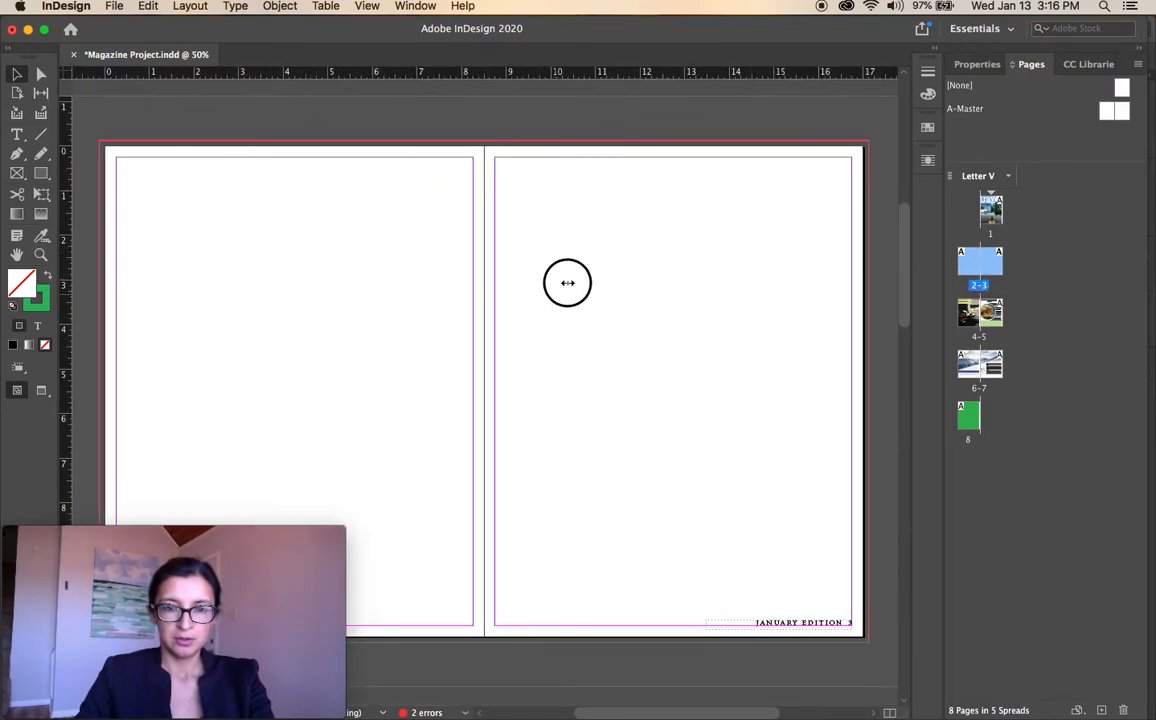
left_click_drag(563, 289, 581, 263)
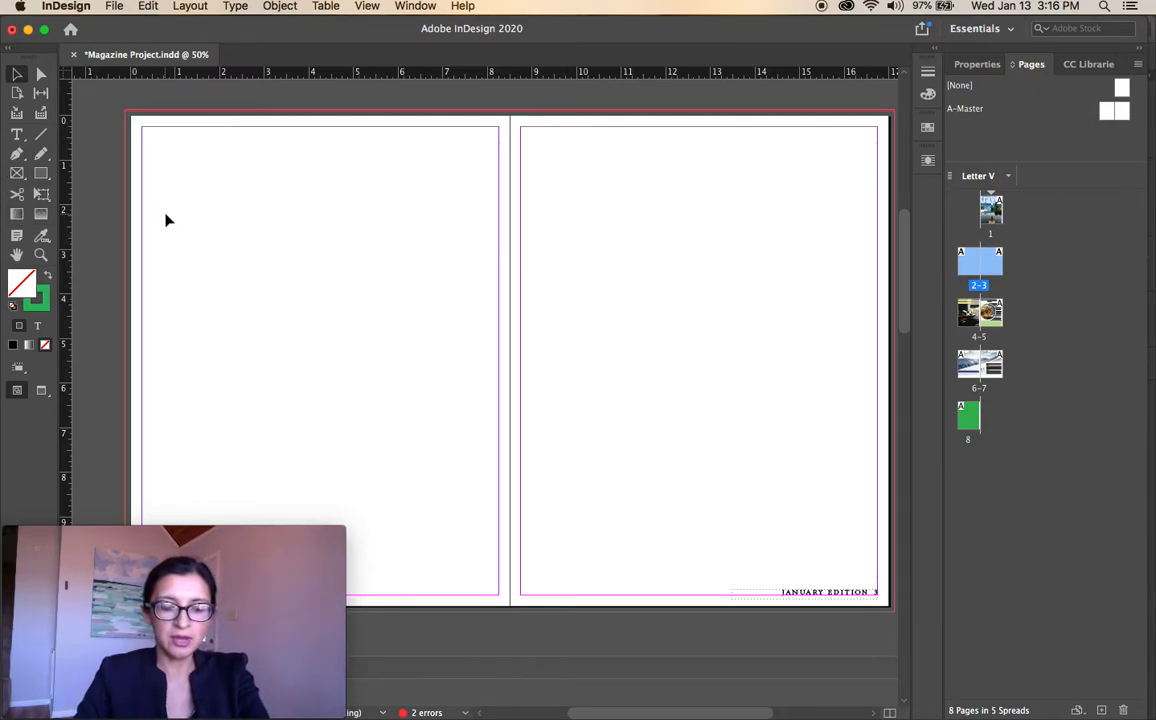
- Switch to Chrome to view the fruit photos on Pexels, and return to the InDesign document
key("super+Tab")
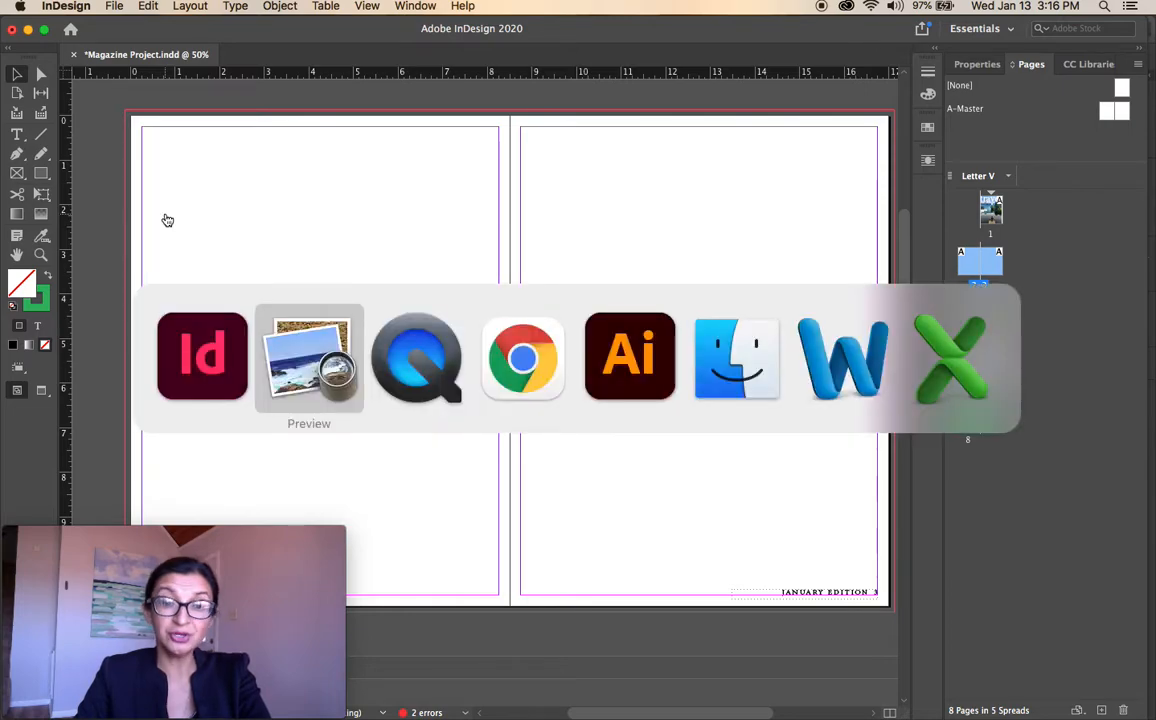
key("super+Tab")
key("super+Tab")
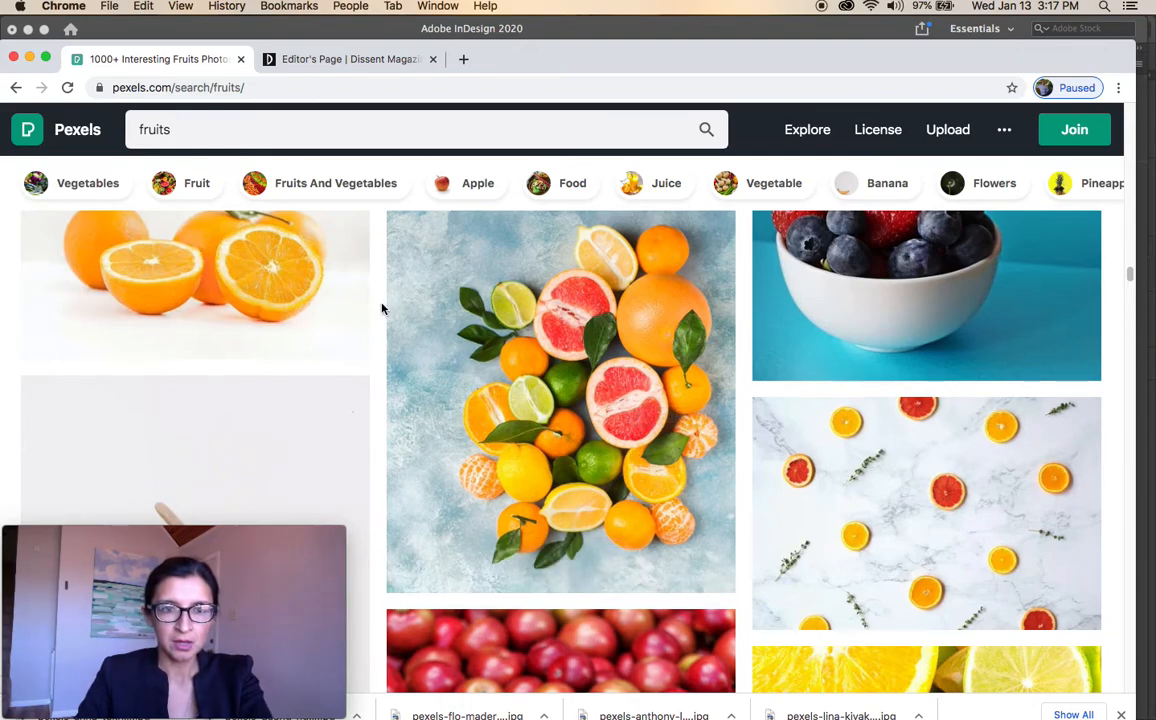
key("super+Tab")
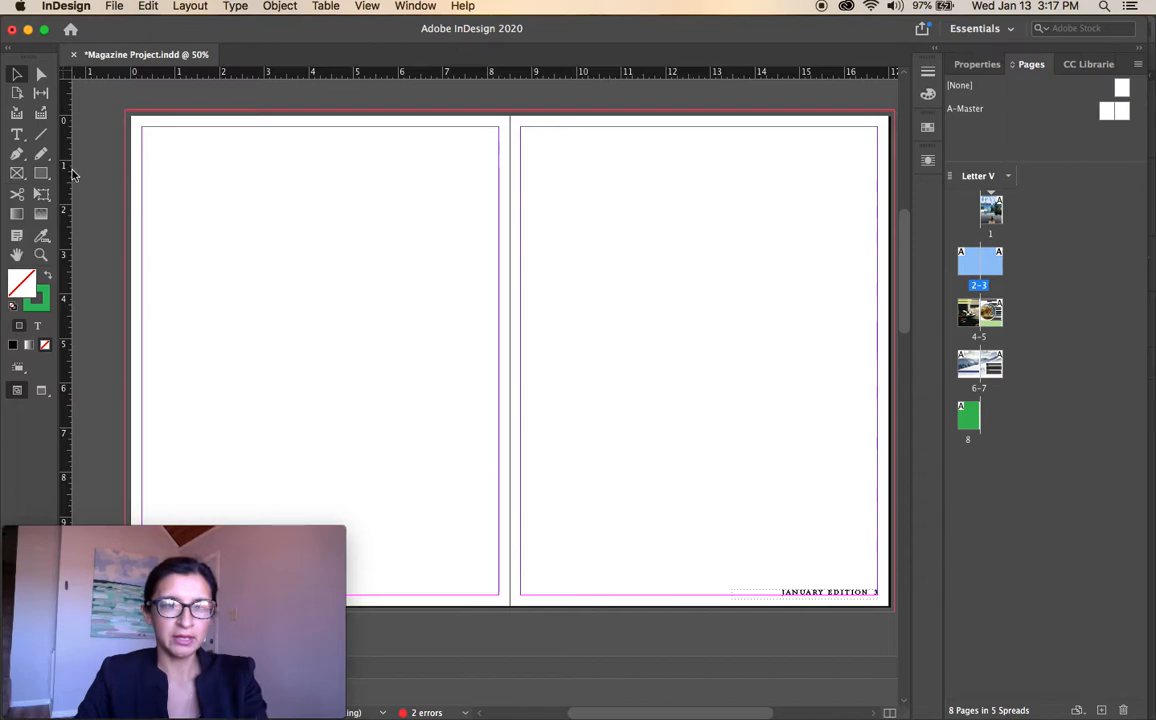
- Draw a bleed-to-bleed rectangle frame about 6 in wide across the gutter and place the Pexels citrus photo ending in 2611810.jpg from Downloads
left_click(17, 174)
left_click_drag(375, 113, 645, 605)
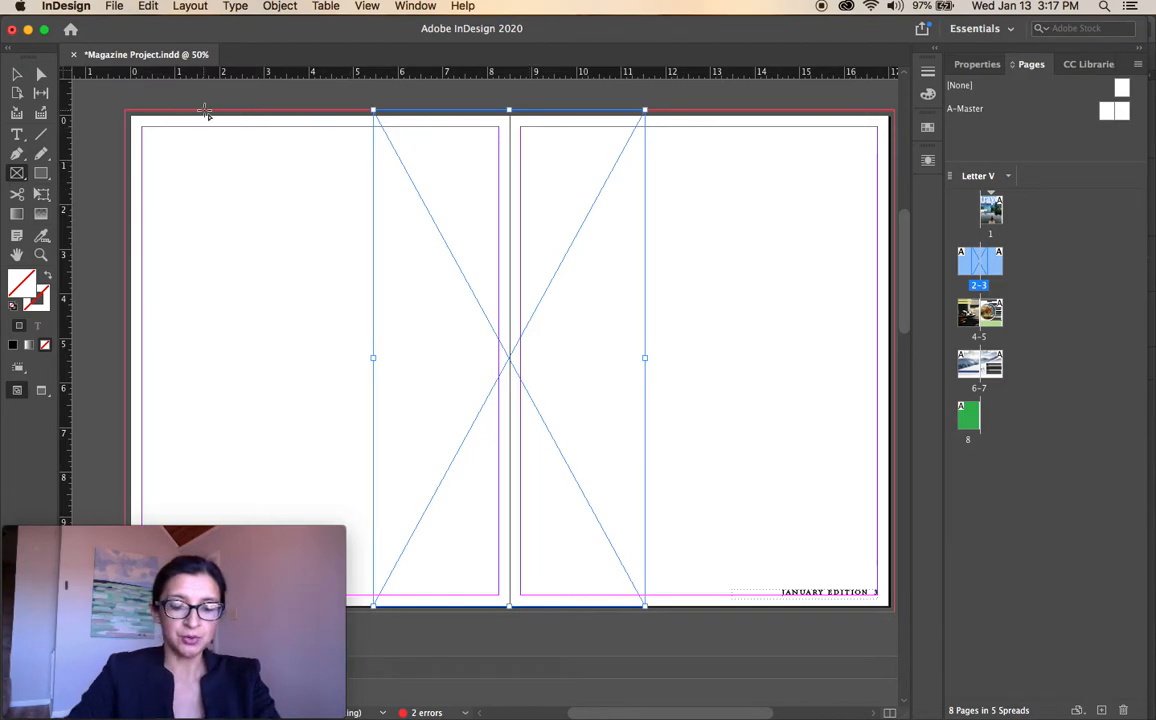
key("super+d")
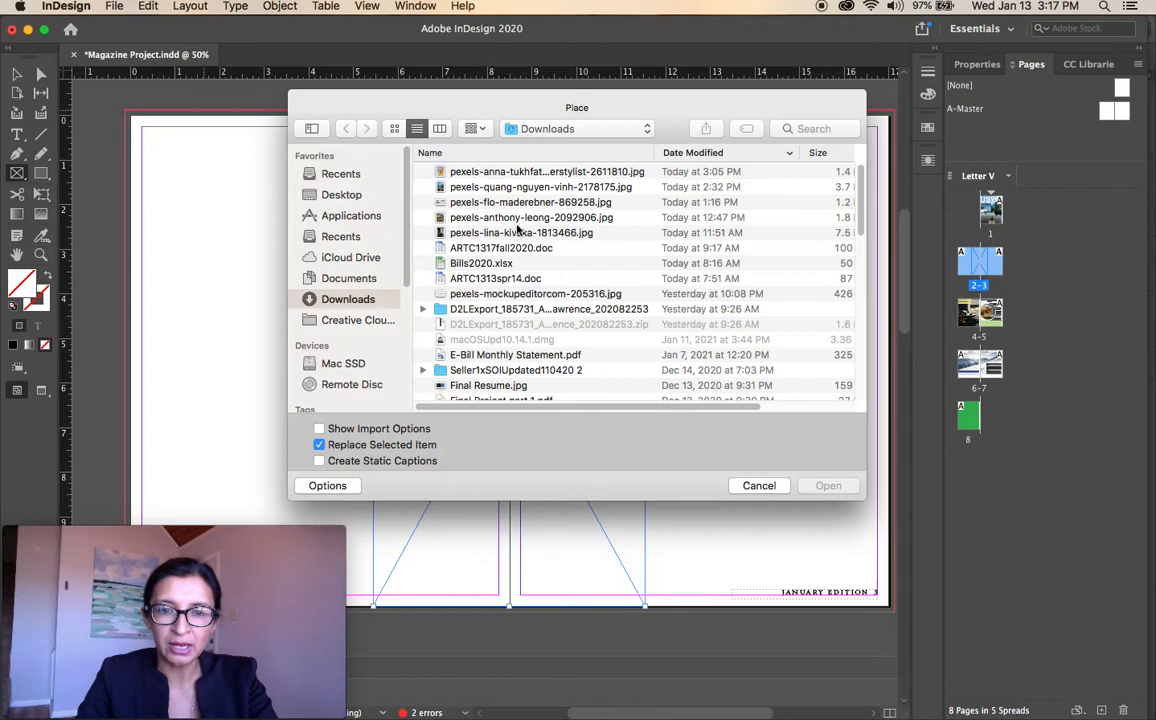
left_click(461, 170)
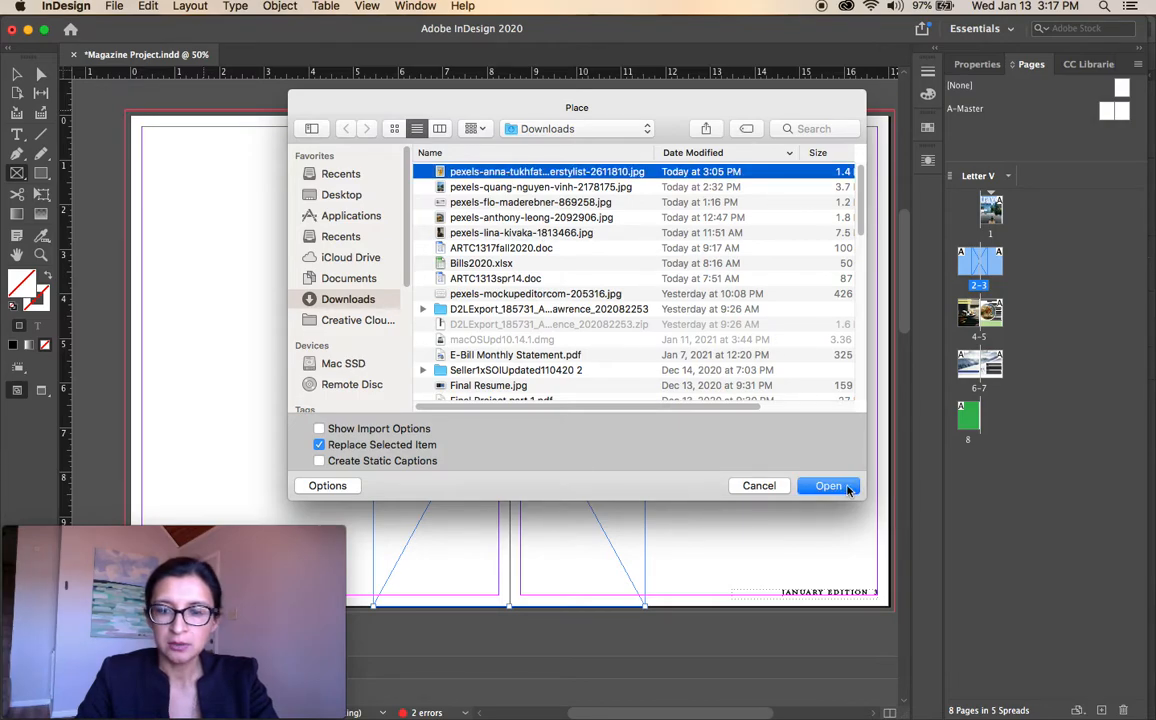
left_click(830, 486)
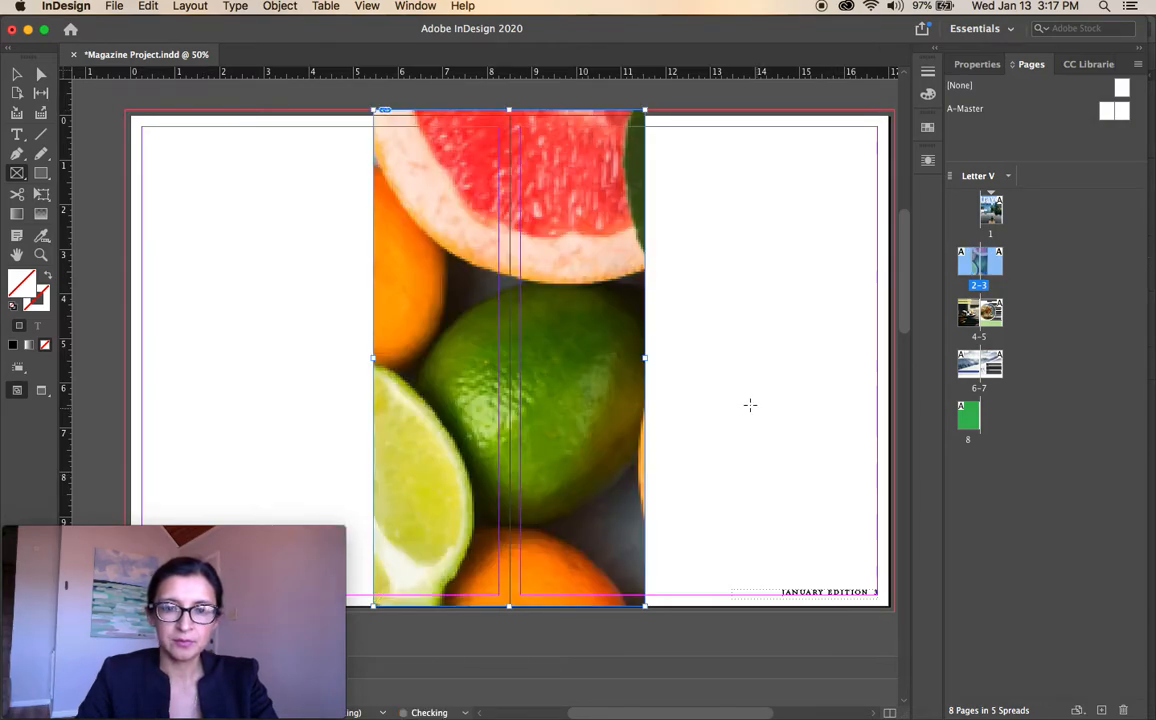
- Fit the citrus photo proportionally, then enlarge and reposition it inside its frame so the fruit fills the full height
key("super+alt+shift+e")
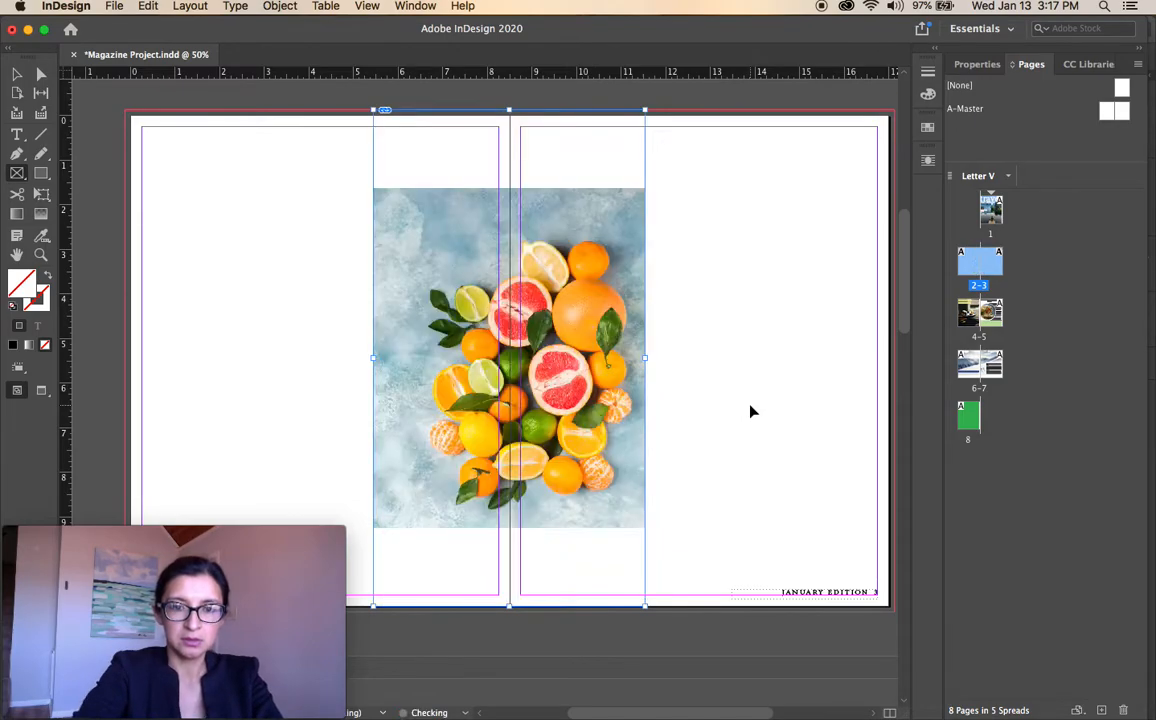
left_click(41, 75)
left_click_drag(420, 265, 421, 180)
left_click_drag(633, 435, 699, 607)
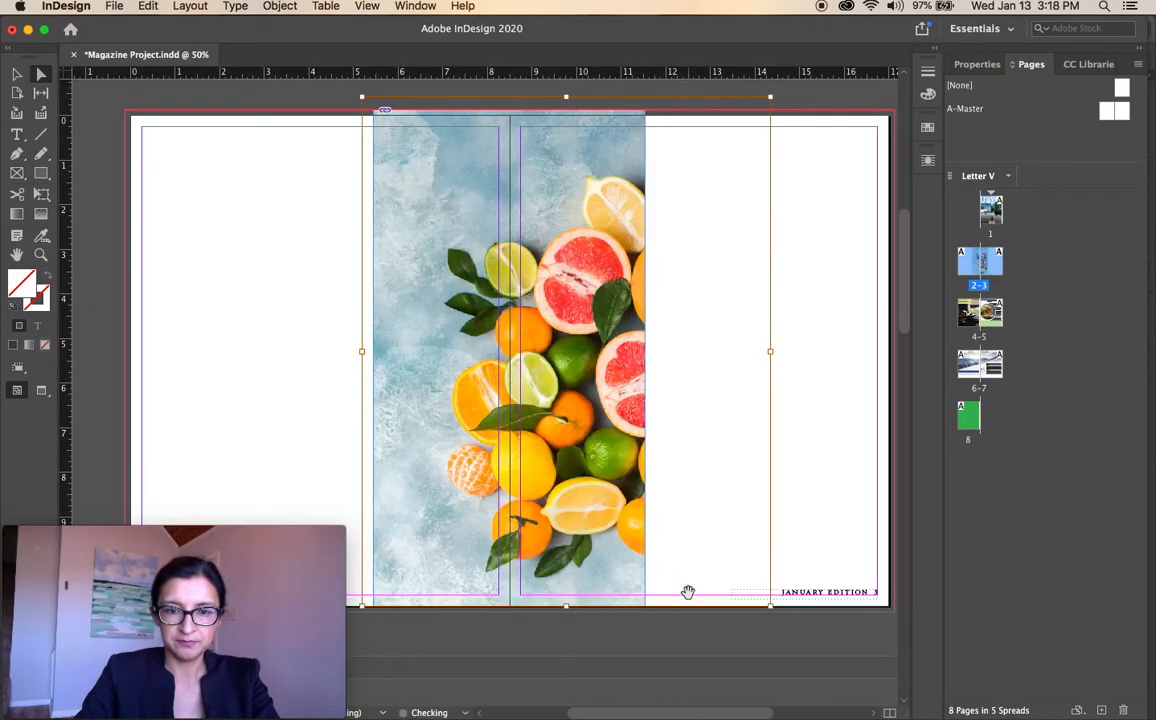
left_click_drag(660, 407, 568, 413)
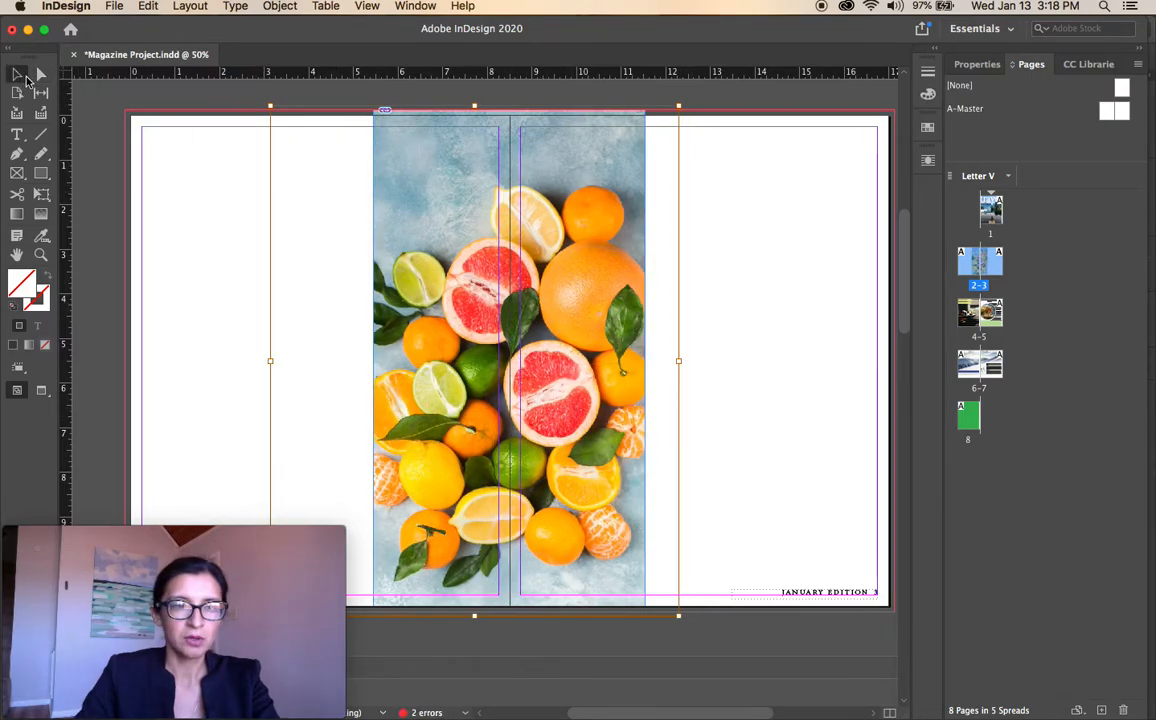
left_click(140, 103)
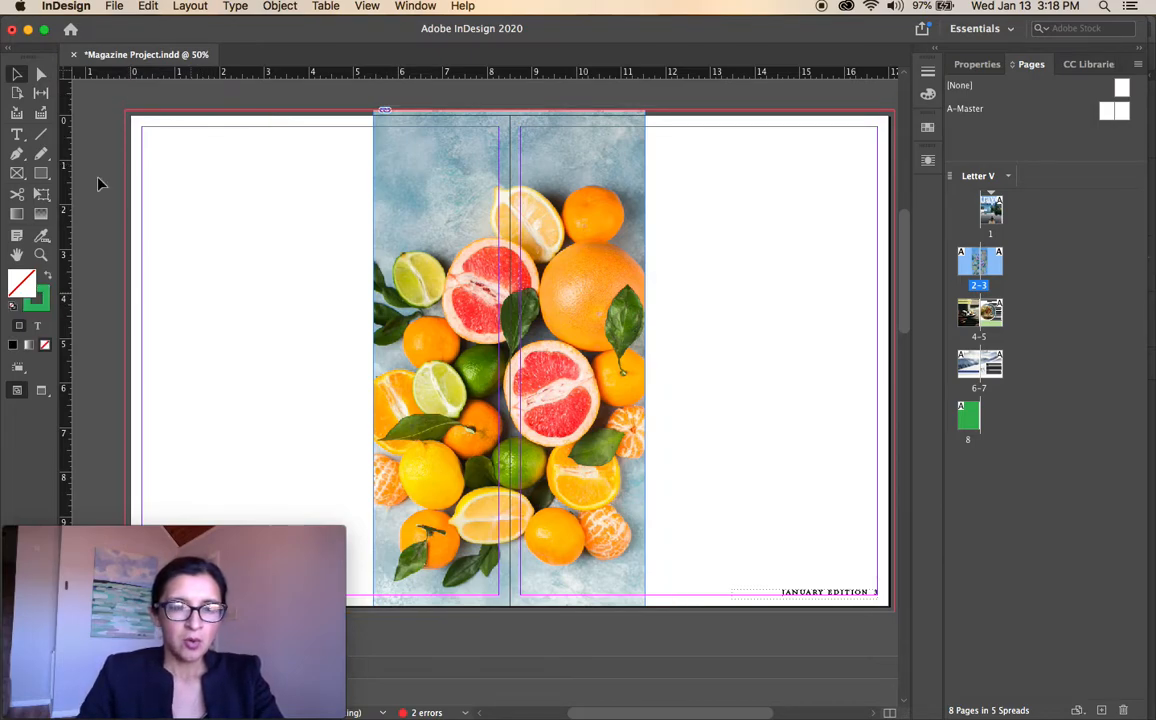
- Create a text frame at the upper-left margin corner of page 2 containing the title "In this Issue"
left_click(16, 133)
left_click_drag(143, 127, 217, 165)
left_click_drag(289, 203, 297, 206)
type("fruit")
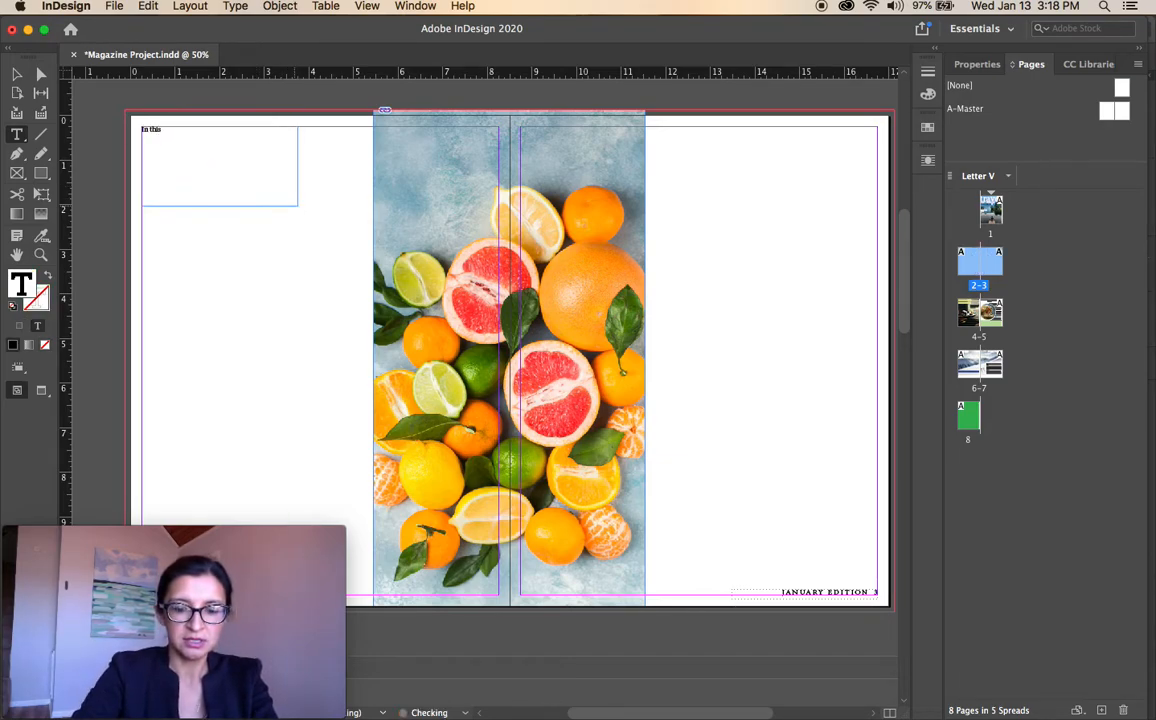
type("ue")
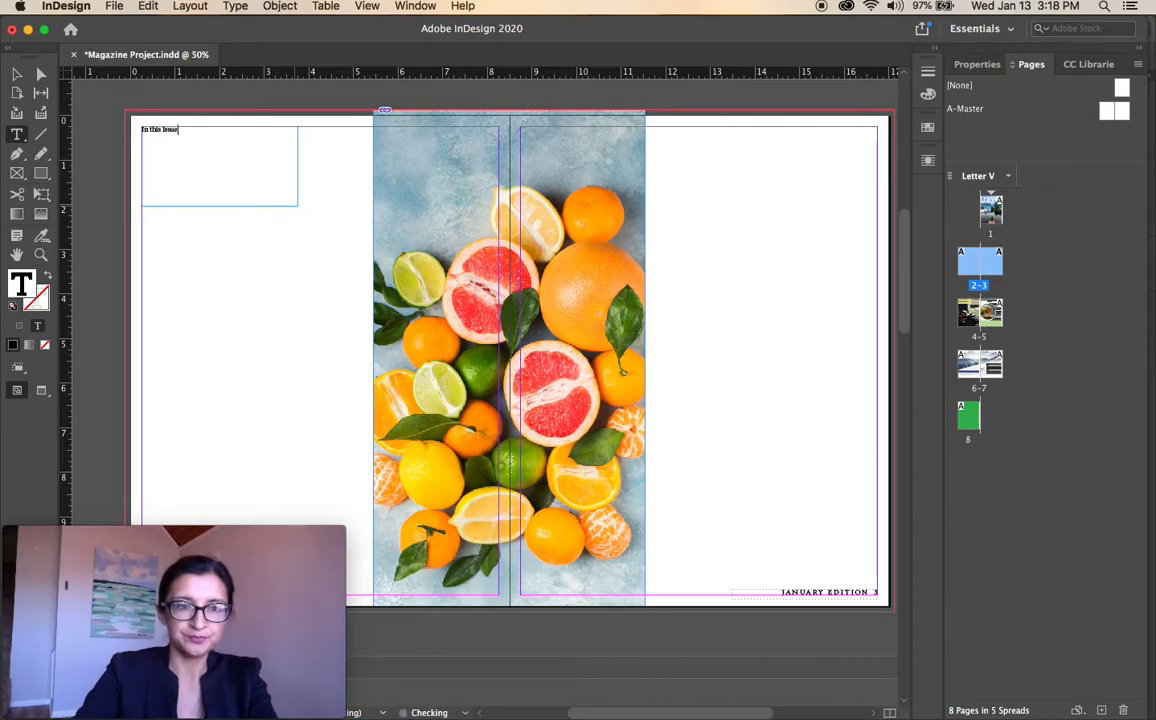
key("Escape")
- Scale the title text up to 70.2 pt and resize its frame to about 3.4 in wide so "Issue" wraps whole onto the second line
left_click_drag(298, 206, 186, 142)
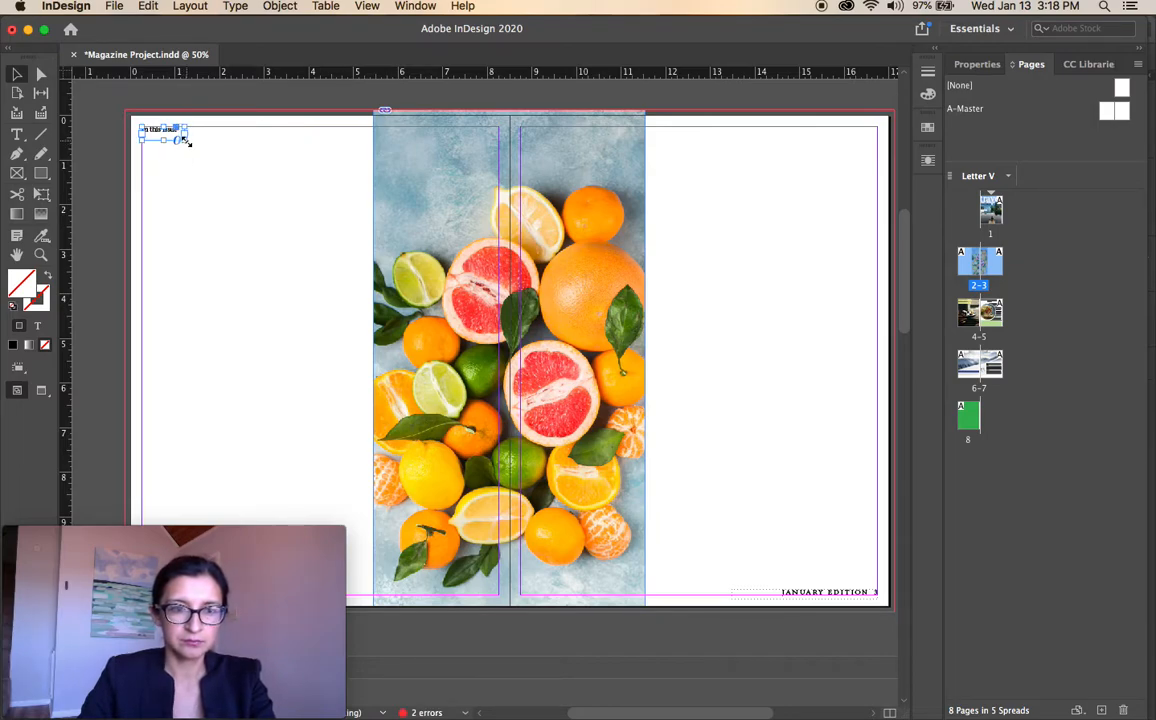
left_click_drag(183, 140, 280, 210)
left_click_drag(395, 204, 310, 229)
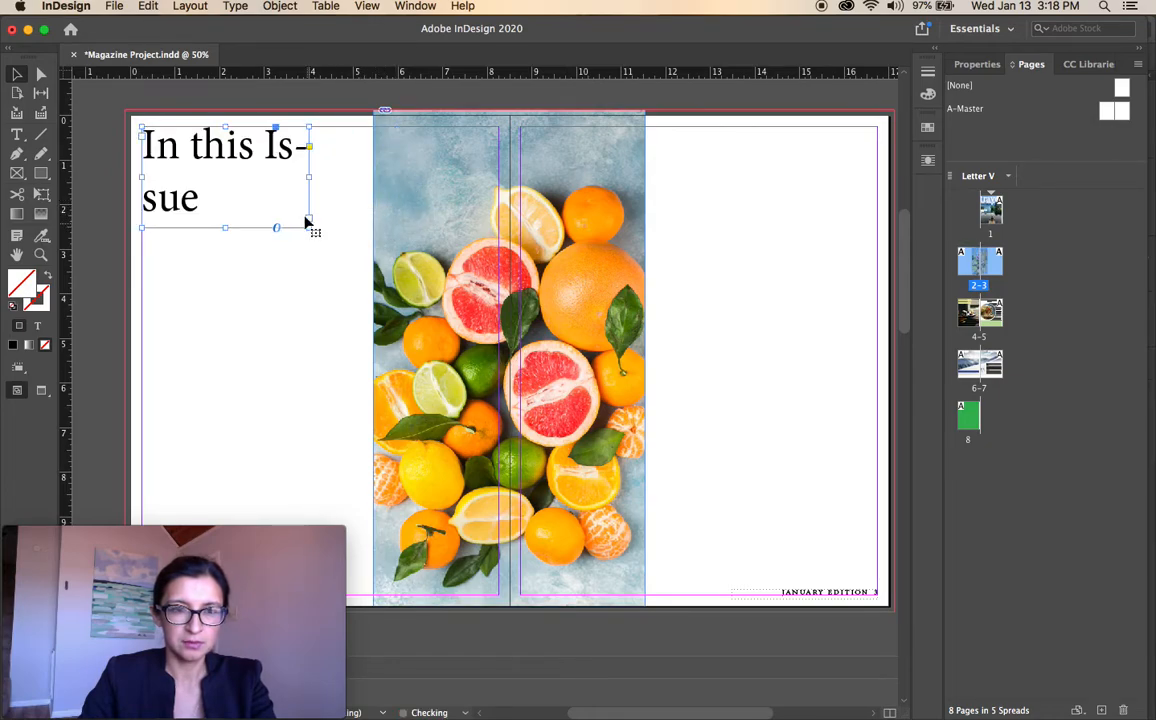
left_click_drag(310, 177, 292, 179)
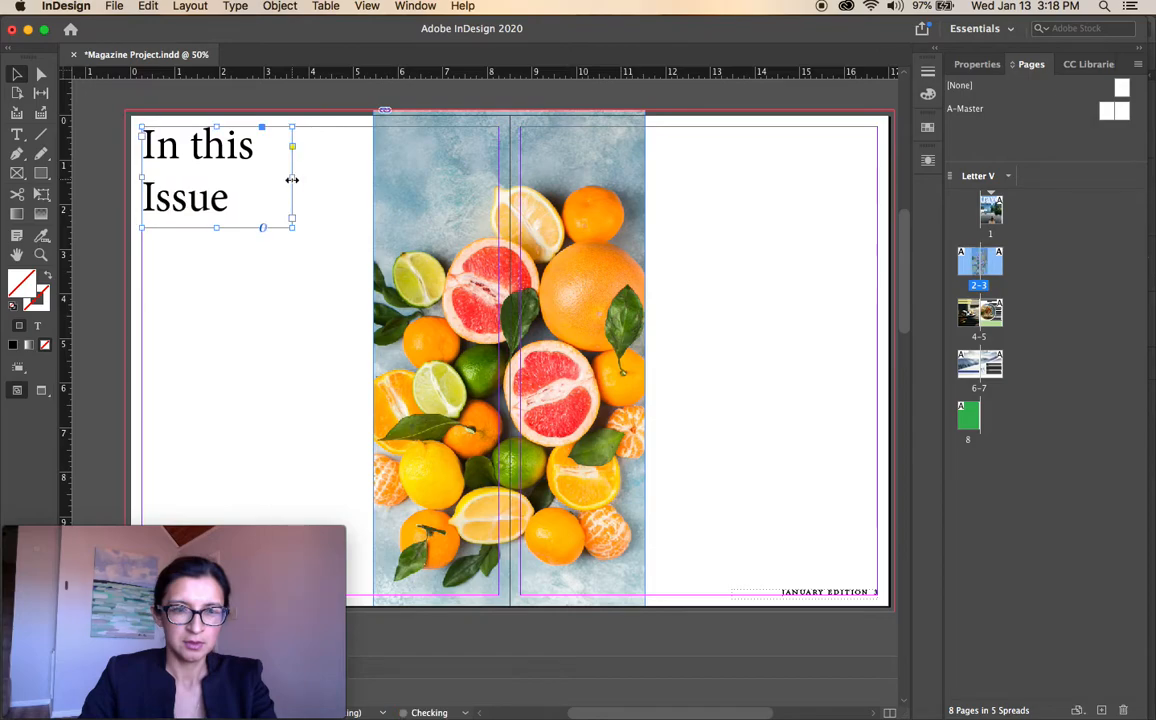
- Set the leading of the whole "In this Issue" title to 60 pt
double_click(243, 196)
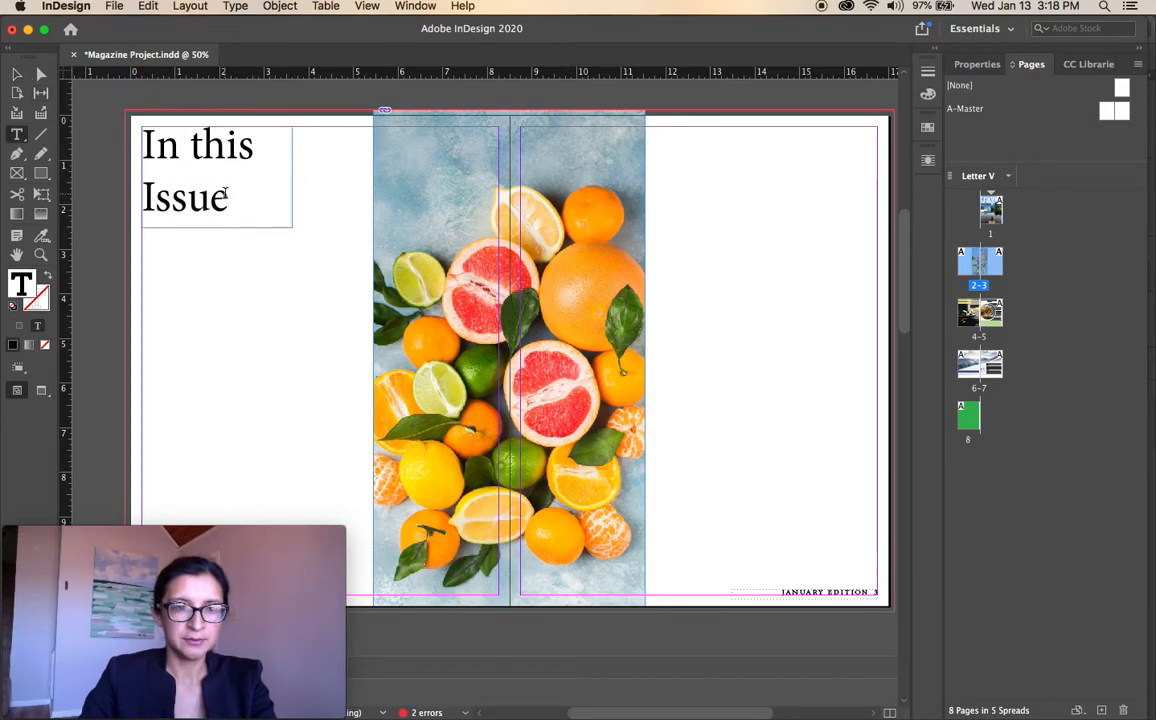
left_click_drag(230, 197, 142, 146)
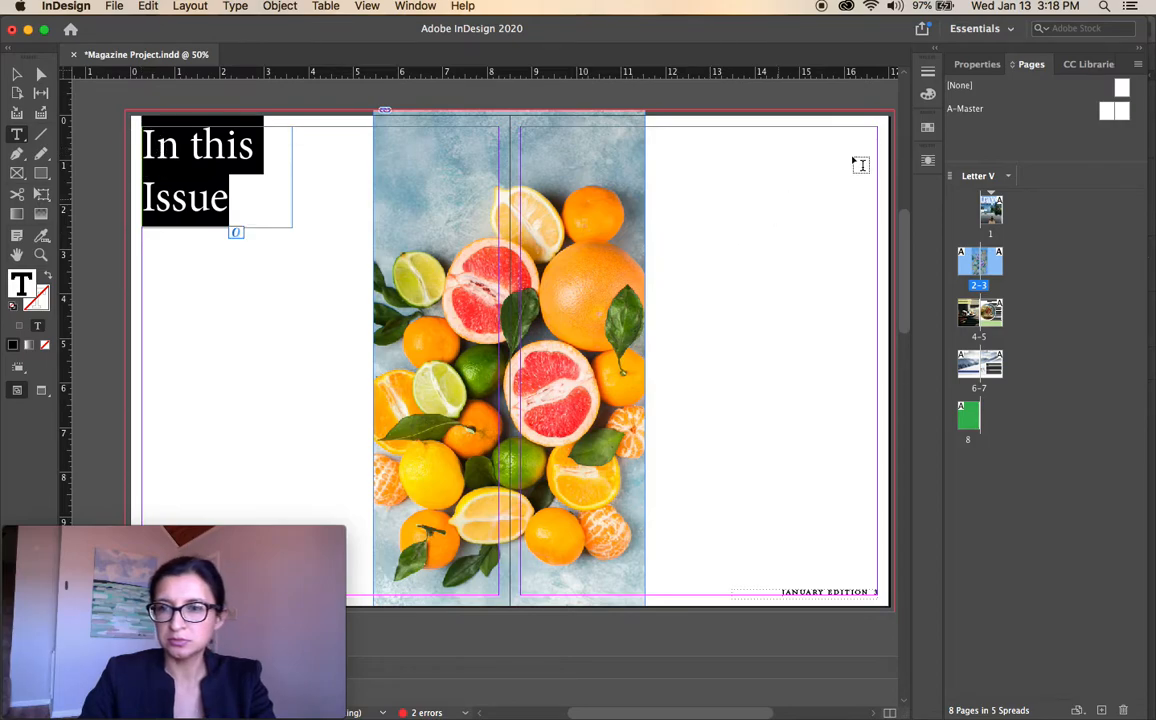
left_click(977, 64)
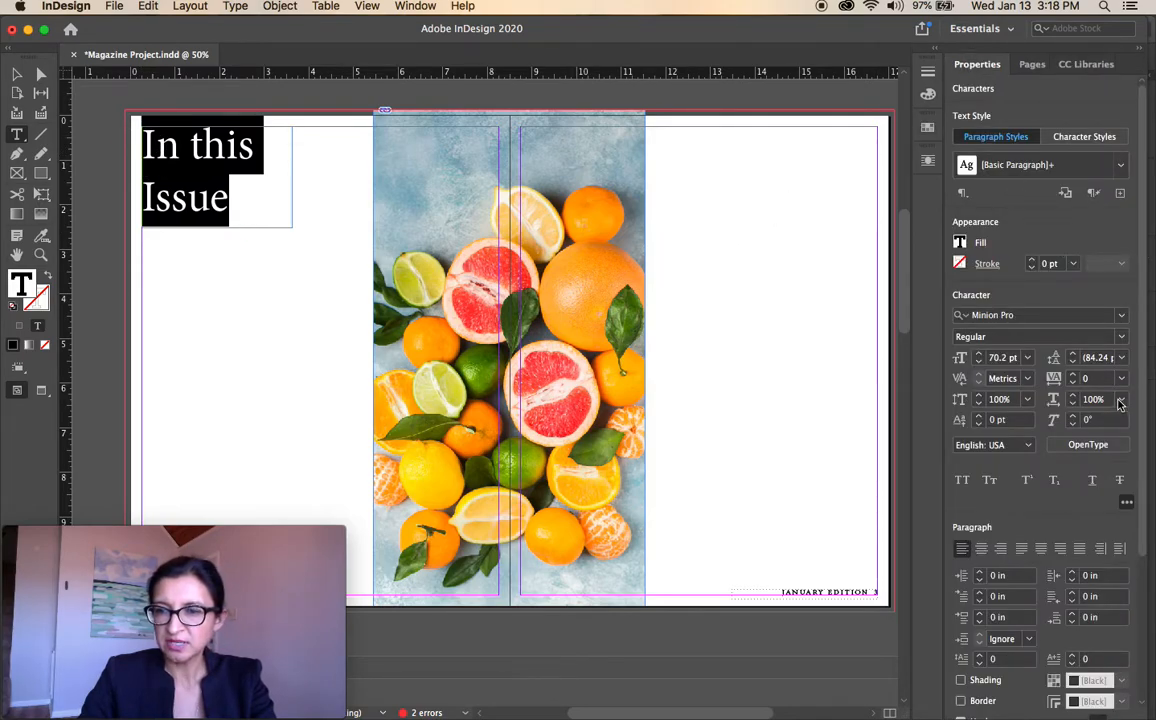
left_click(1123, 358)
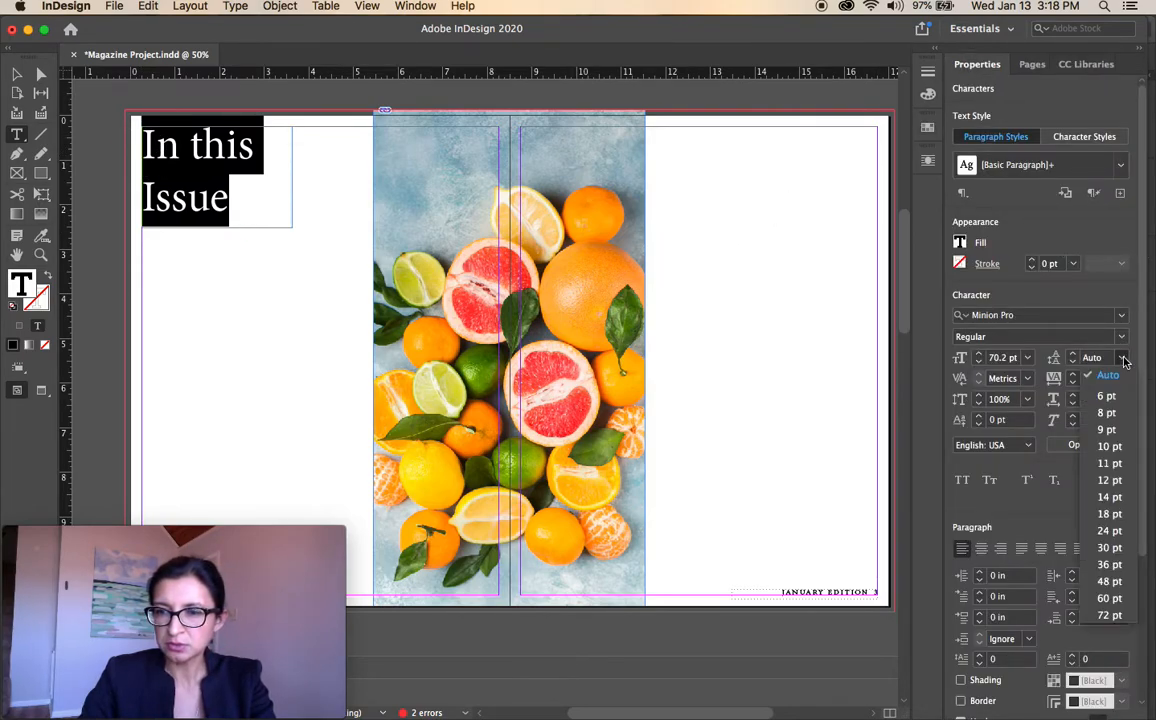
left_click(1116, 598)
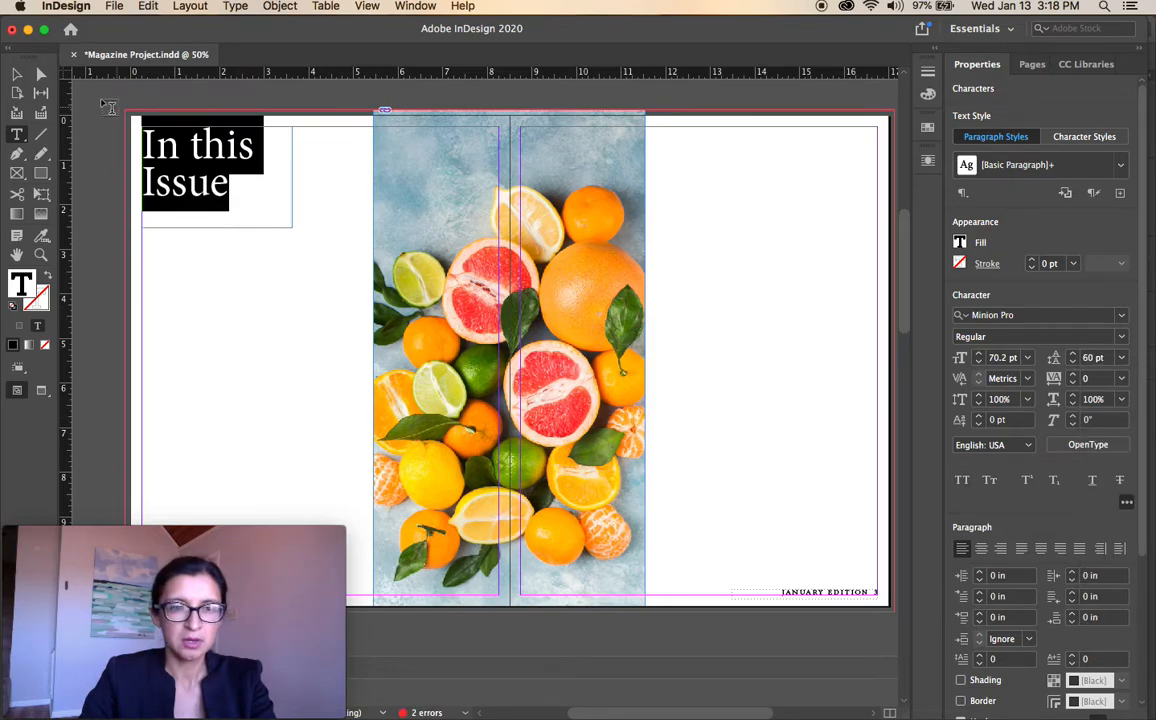
- Scale the title frame and its text up together to about 4 in wide, then deselect it
left_click(22, 77)
left_click(232, 269)
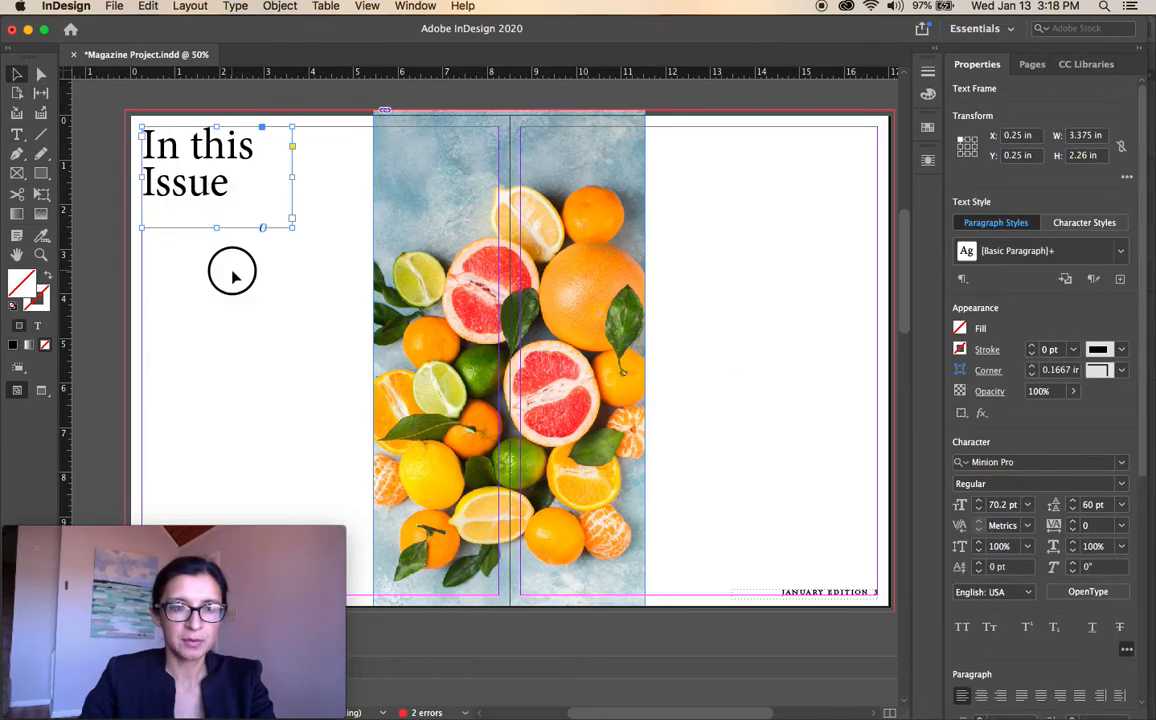
left_click_drag(292, 226, 321, 240)
left_click(305, 296)
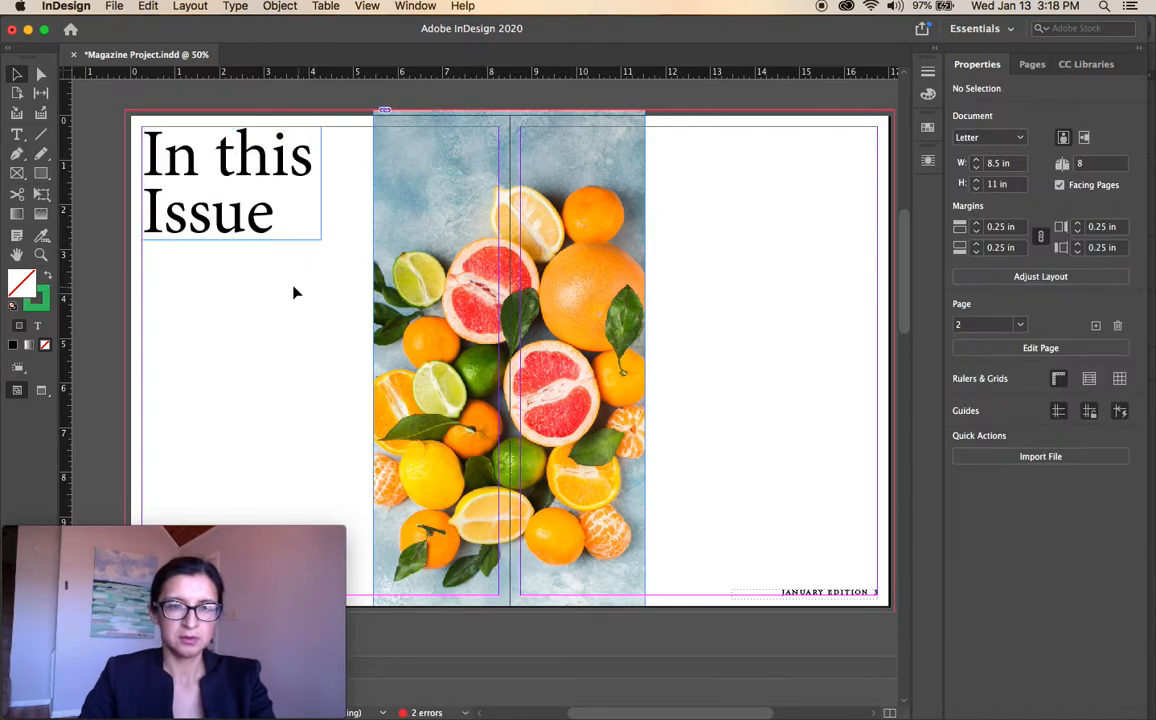
- Capitalize the first letter of "this" in the page 2 title so it reads "In This Issue"
left_click(16, 134)
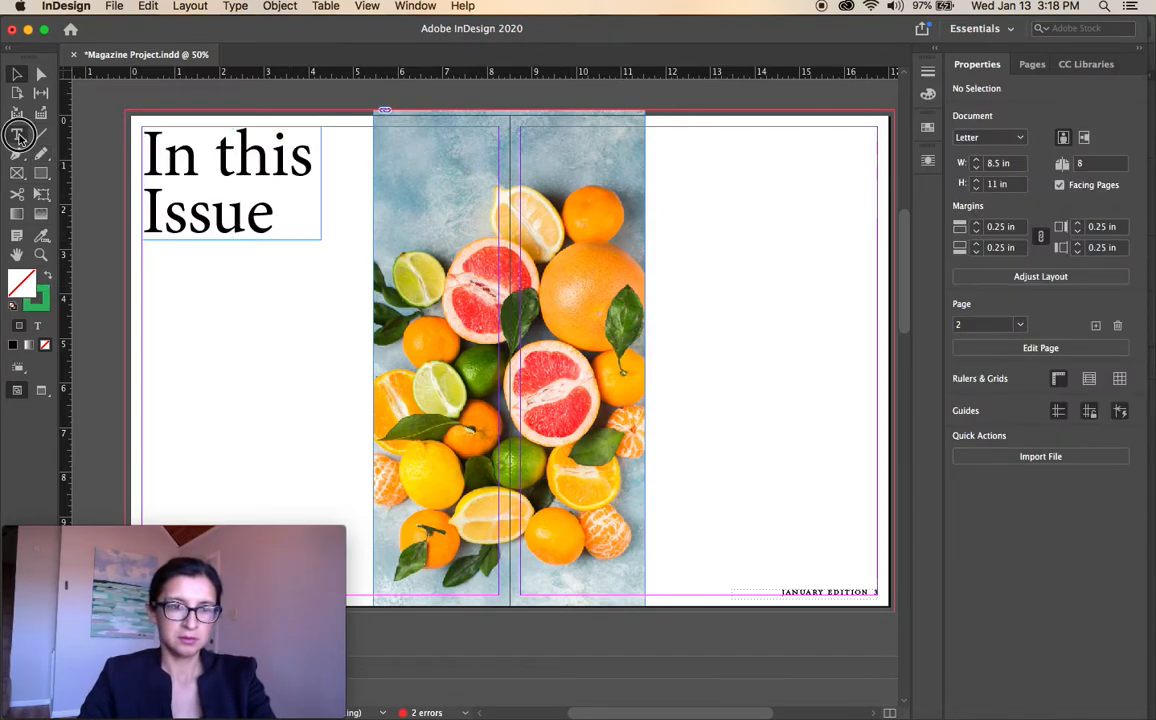
left_click_drag(237, 158, 217, 158)
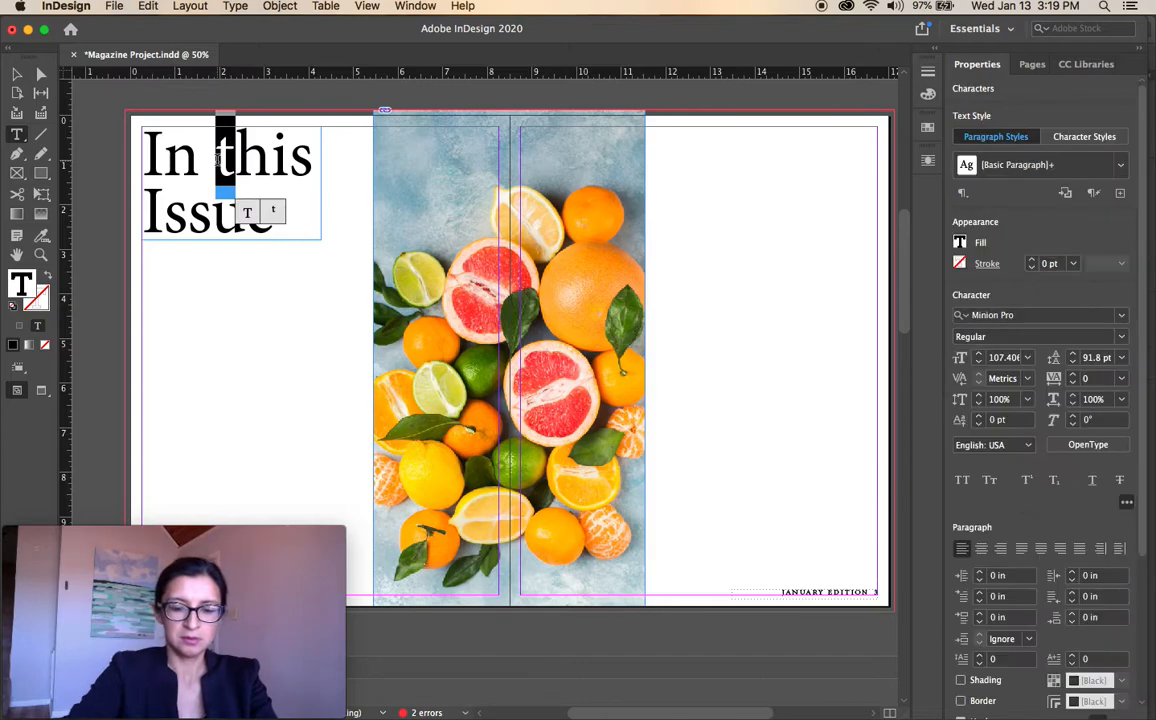
type("T")
- Resize the "In This Issue" frame to about 4.6 in wide and 2.66 in high so both lines fit, then deselect it
left_click(17, 74)
left_click_drag(229, 240, 228, 293)
left_click(292, 336)
left_click(279, 261)
left_click_drag(320, 211, 347, 210)
left_click(284, 330)
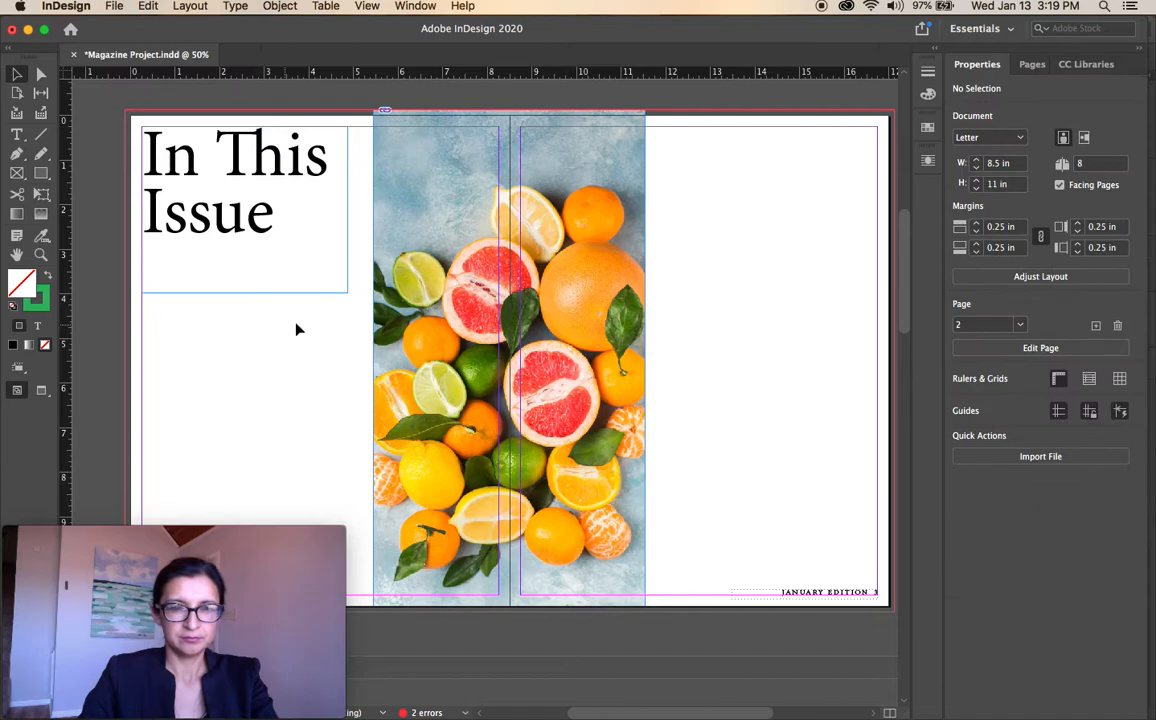
left_click(250, 232)
left_click_drag(244, 292, 242, 245)
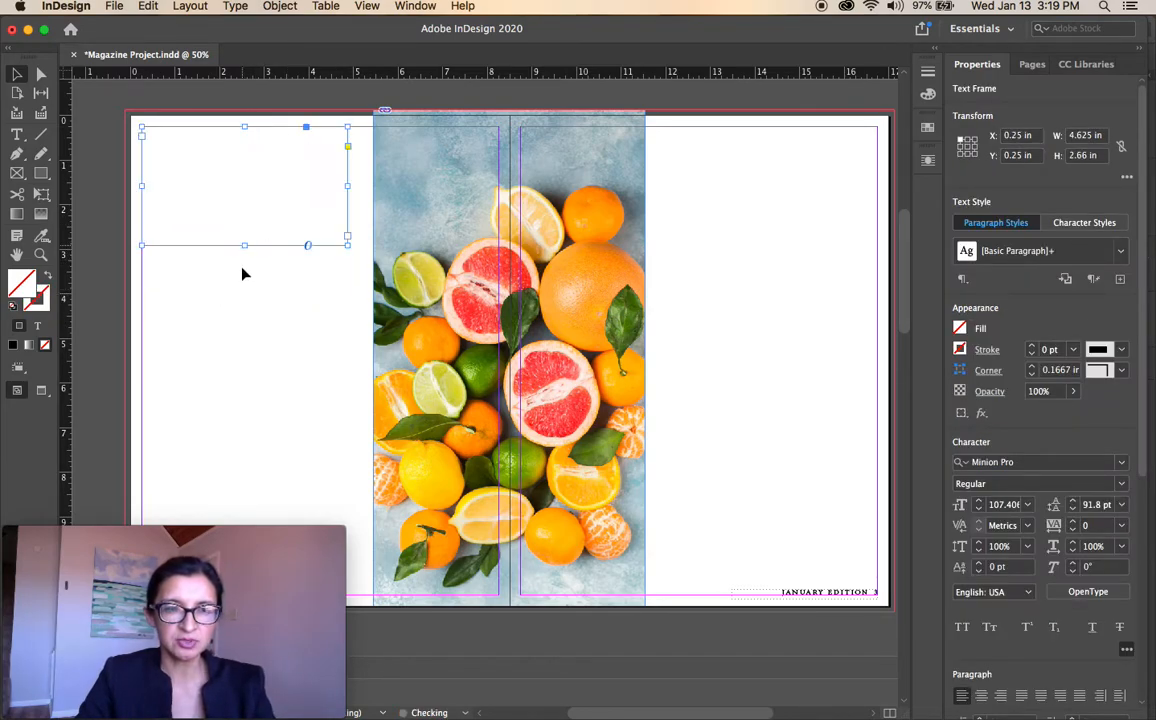
left_click(241, 301)
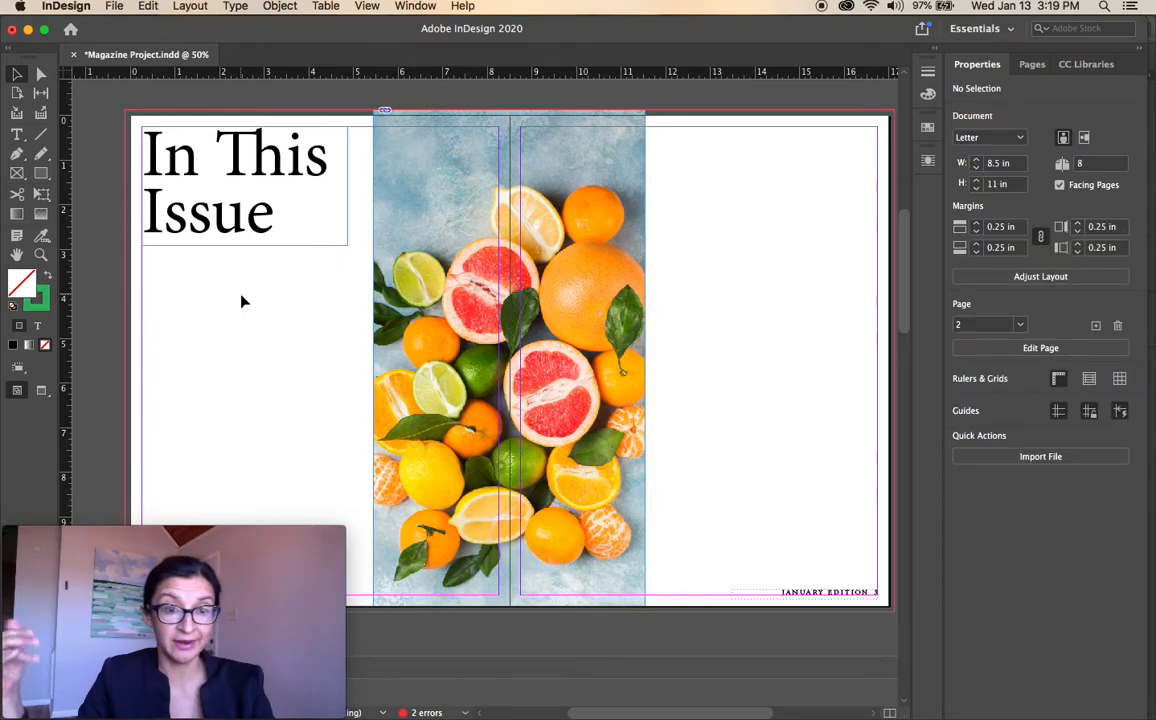
- Duplicate the title frame straight across to page 3 at X 12 in and replace its text with "Editor's Note"
left_click(237, 232)
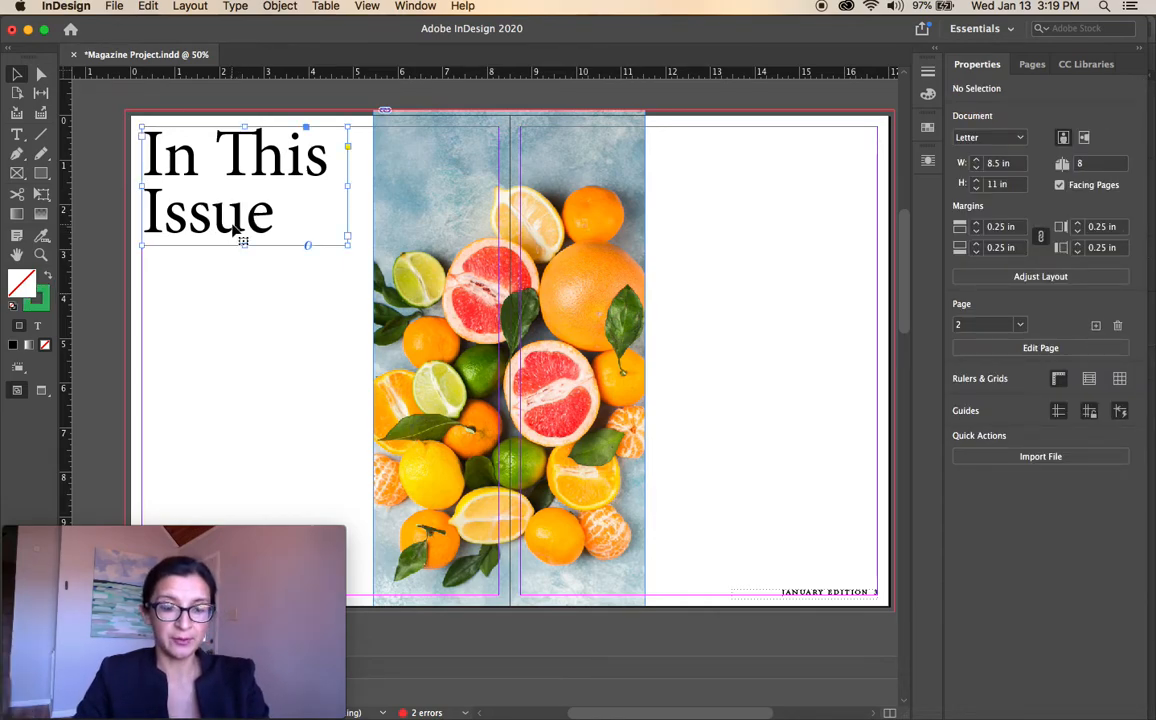
left_click_drag(237, 232, 760, 229)
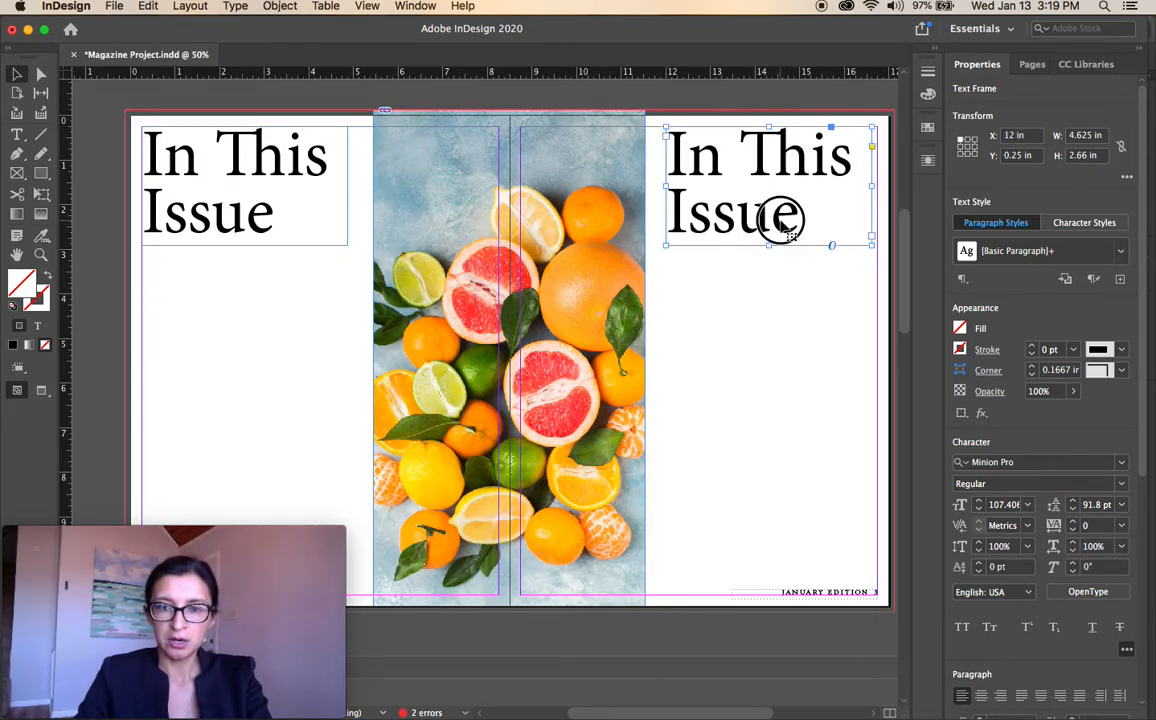
double_click(779, 217)
left_click_drag(800, 222, 663, 158)
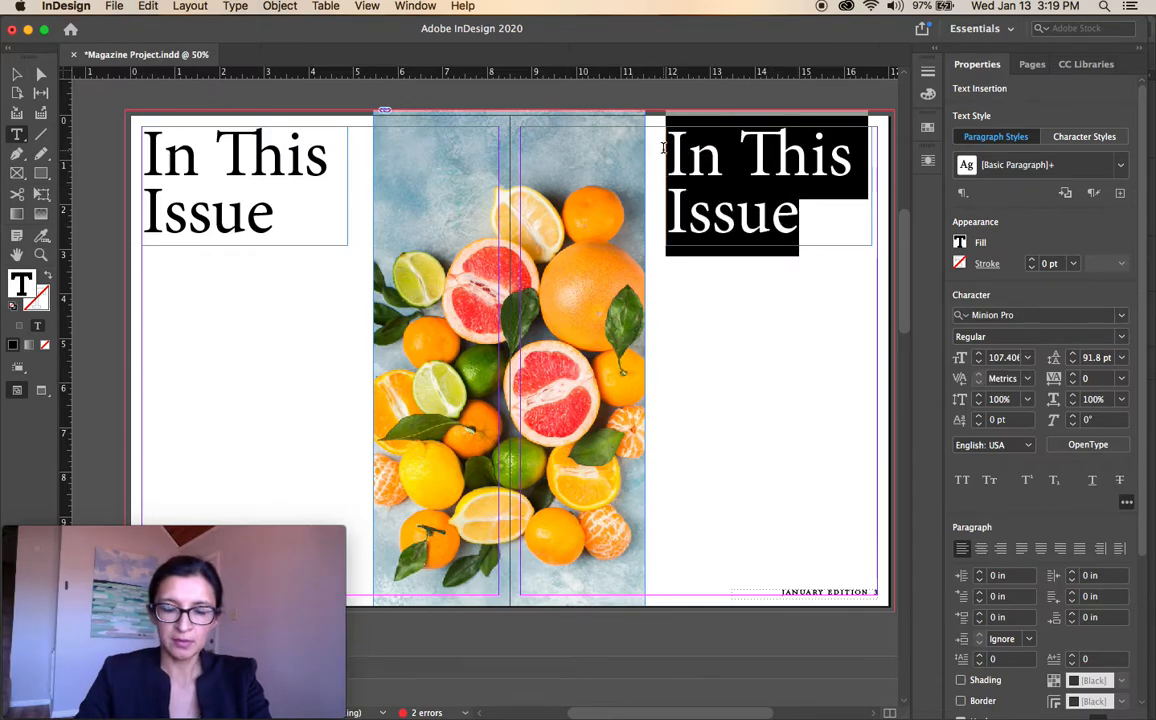
type("Edi")
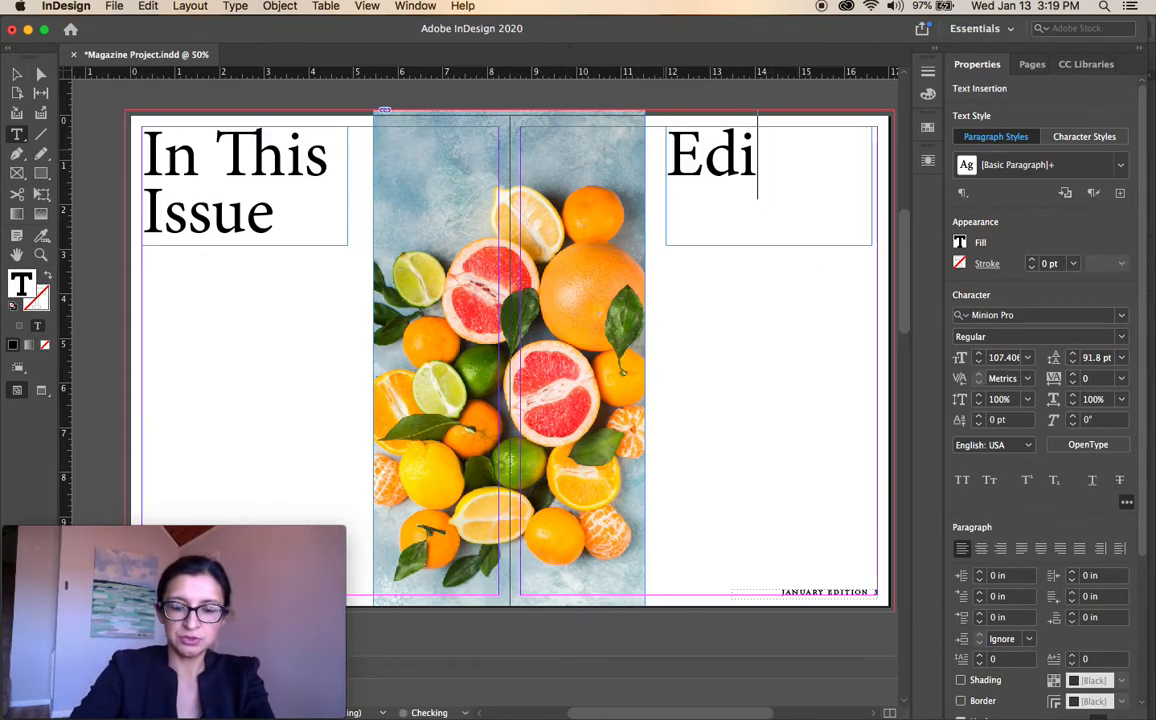
type("tor's")
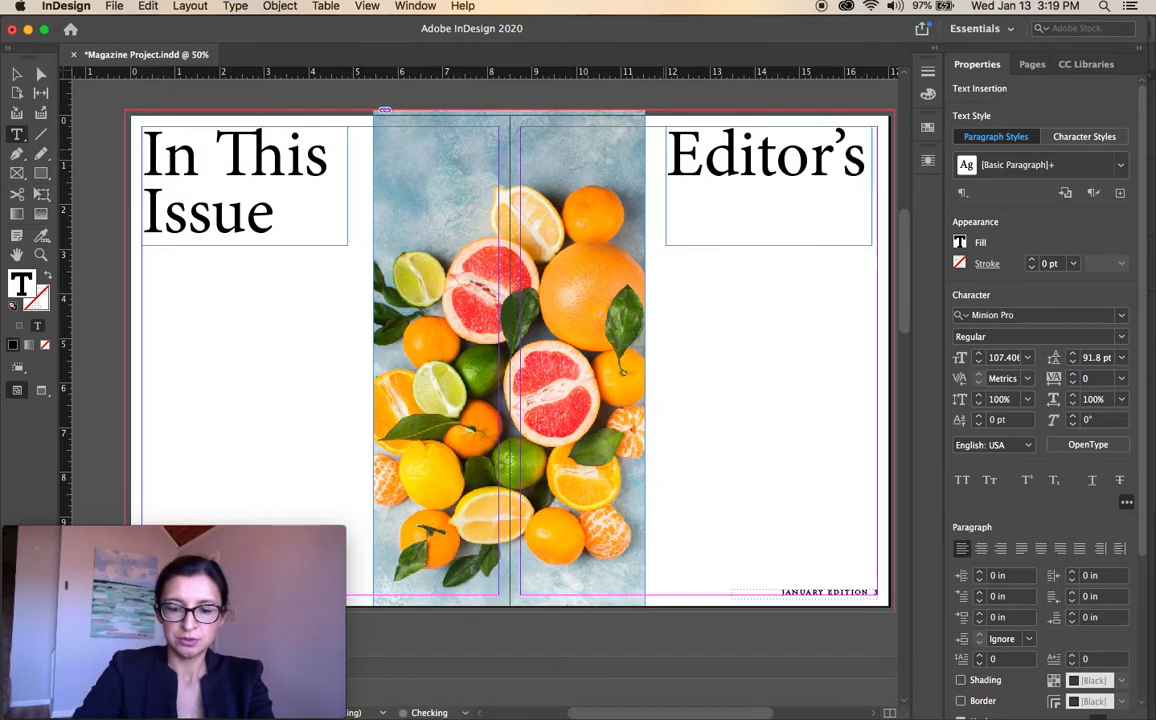
type(" Note")
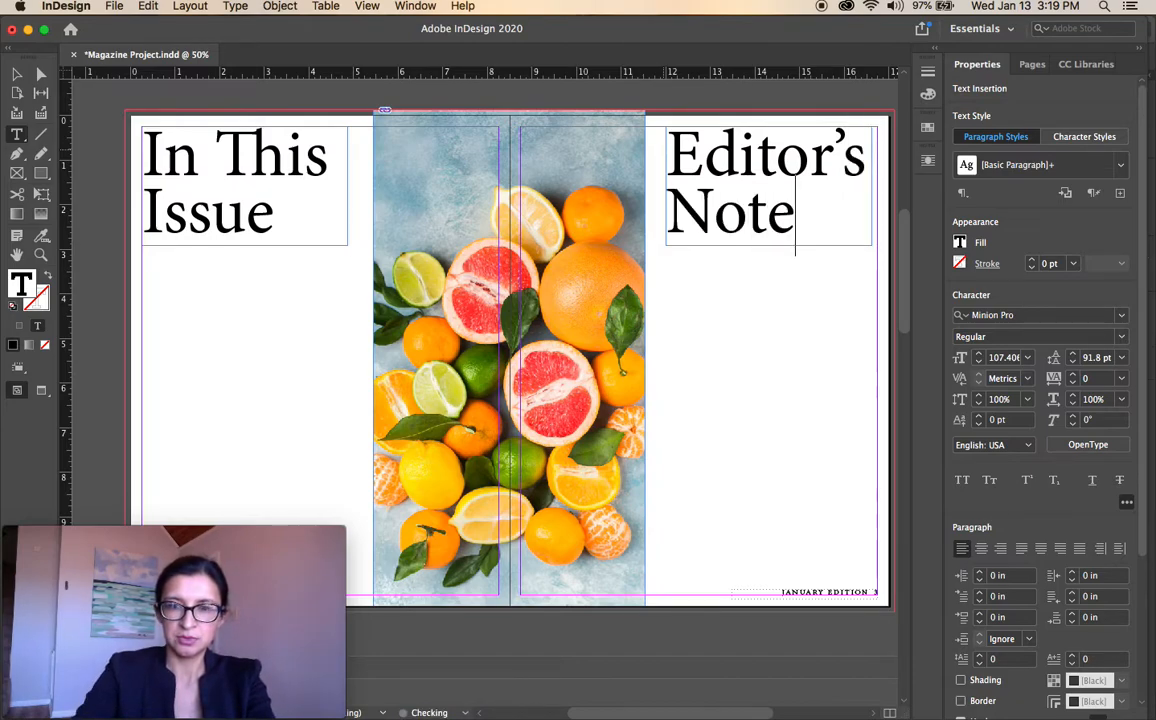
left_click(17, 74)
left_click(211, 289)
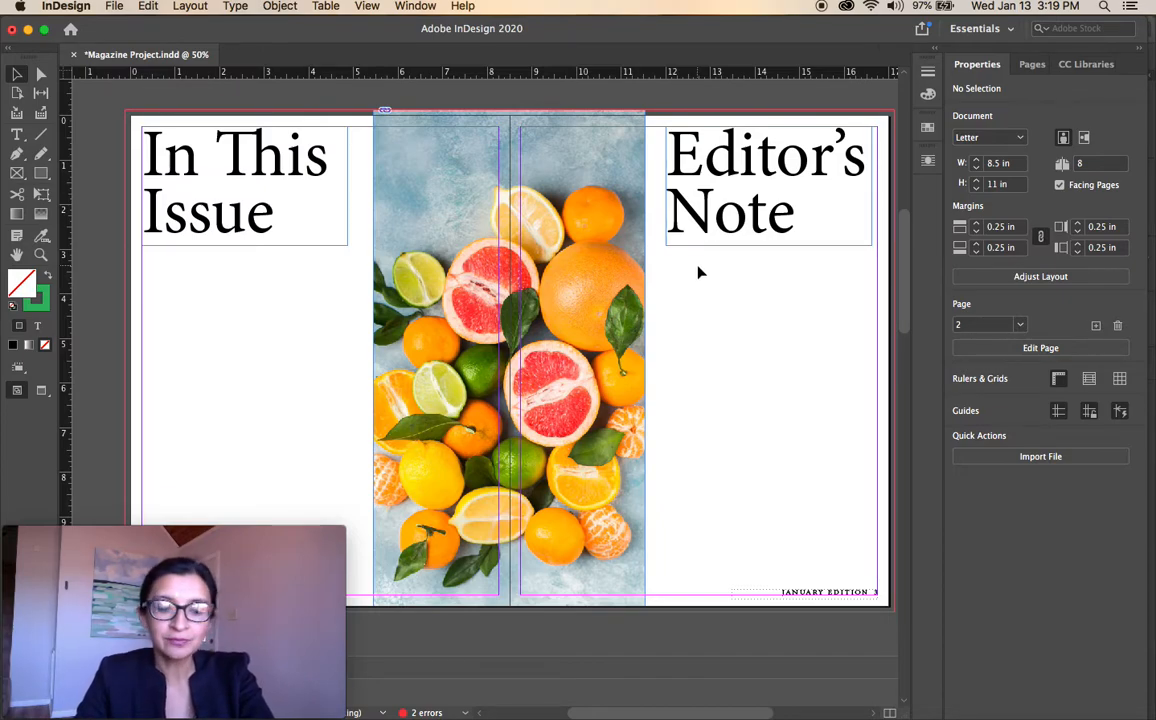
- Switch to Chrome and copy both body paragraphs of the "Editor's Page" article on the Dissent website
key("super+Tab")
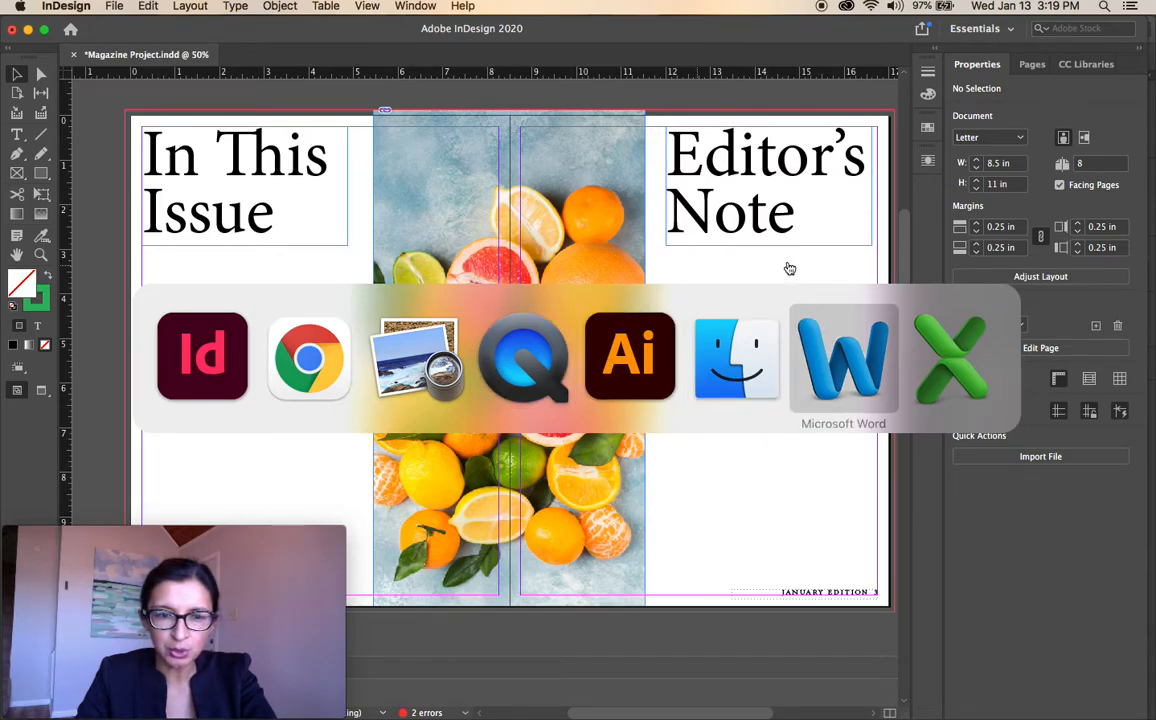
key("super+Tab")
key("super+Tab")
key("super+Tab")
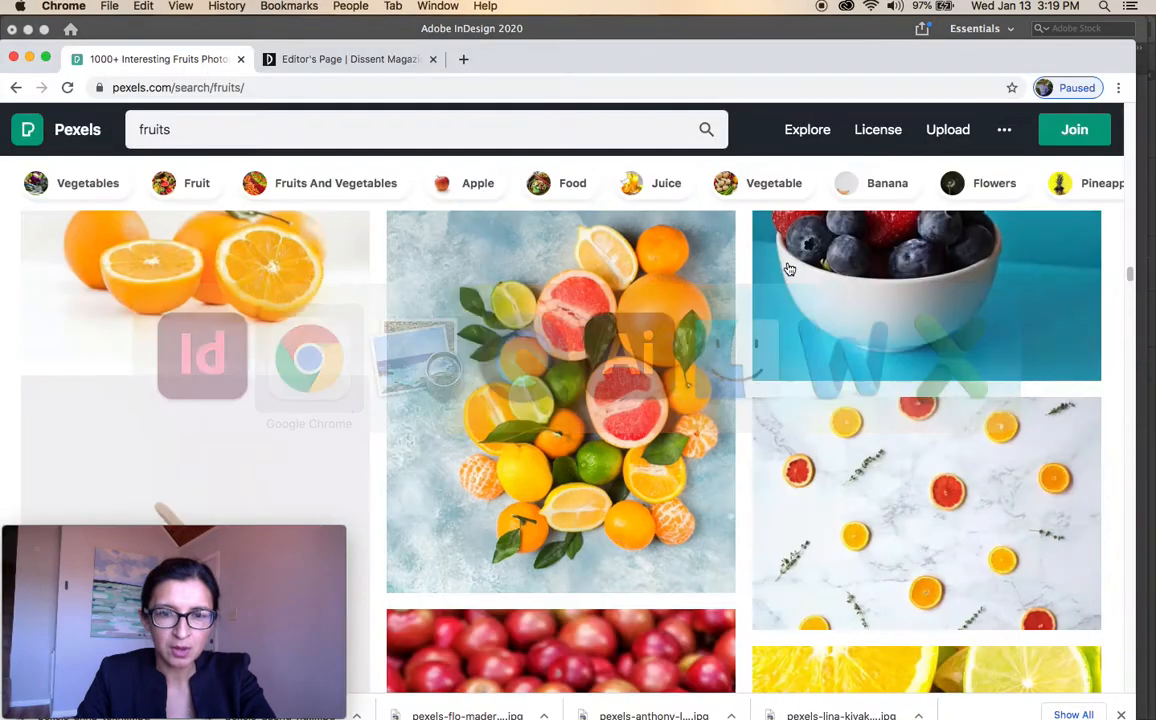
left_click(322, 58)
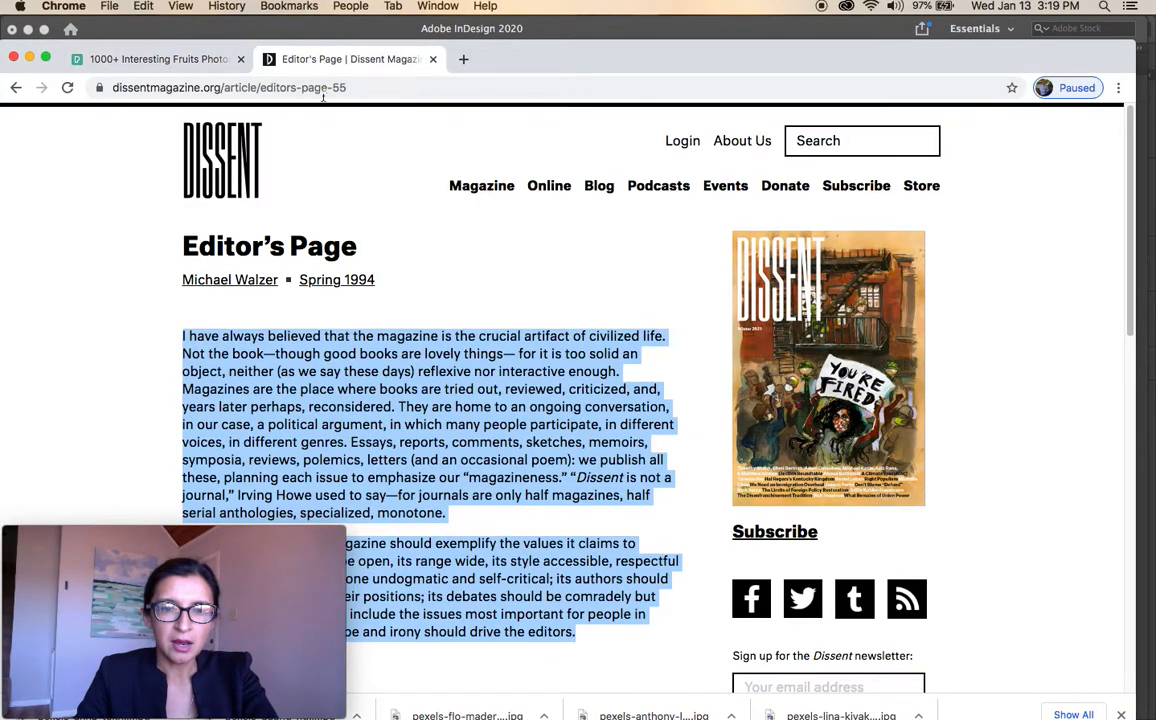
left_click(513, 372)
scroll(513, 372, "down", 5)
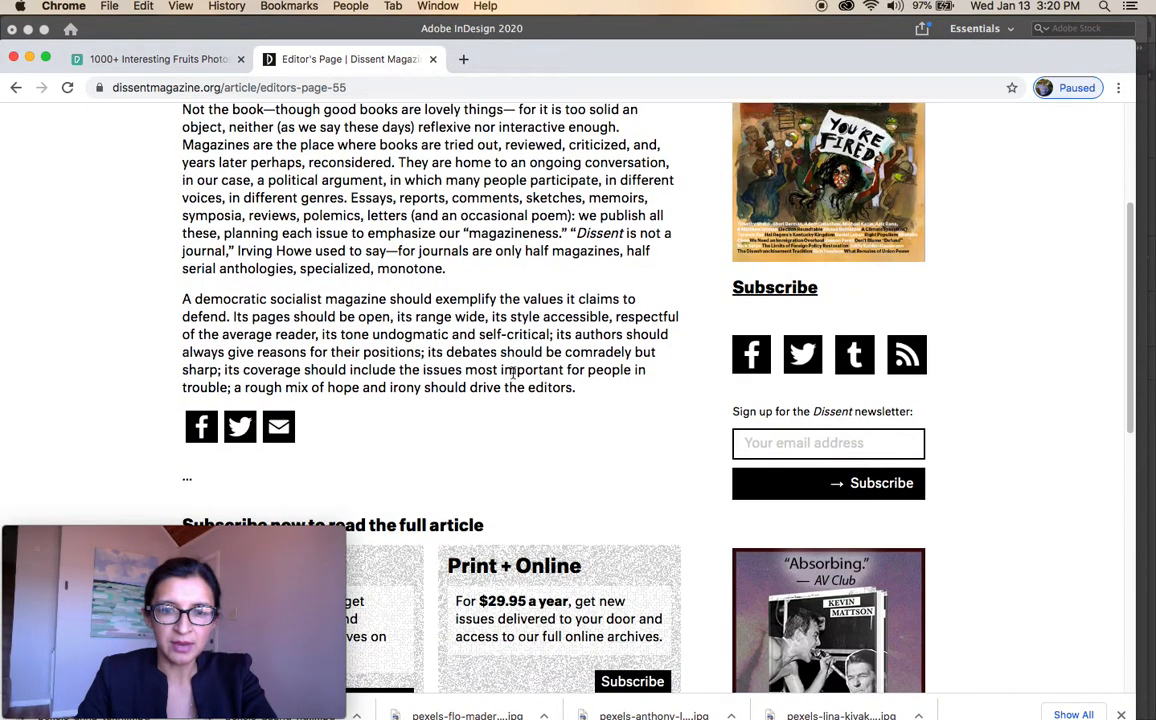
scroll(513, 372, "up", 1)
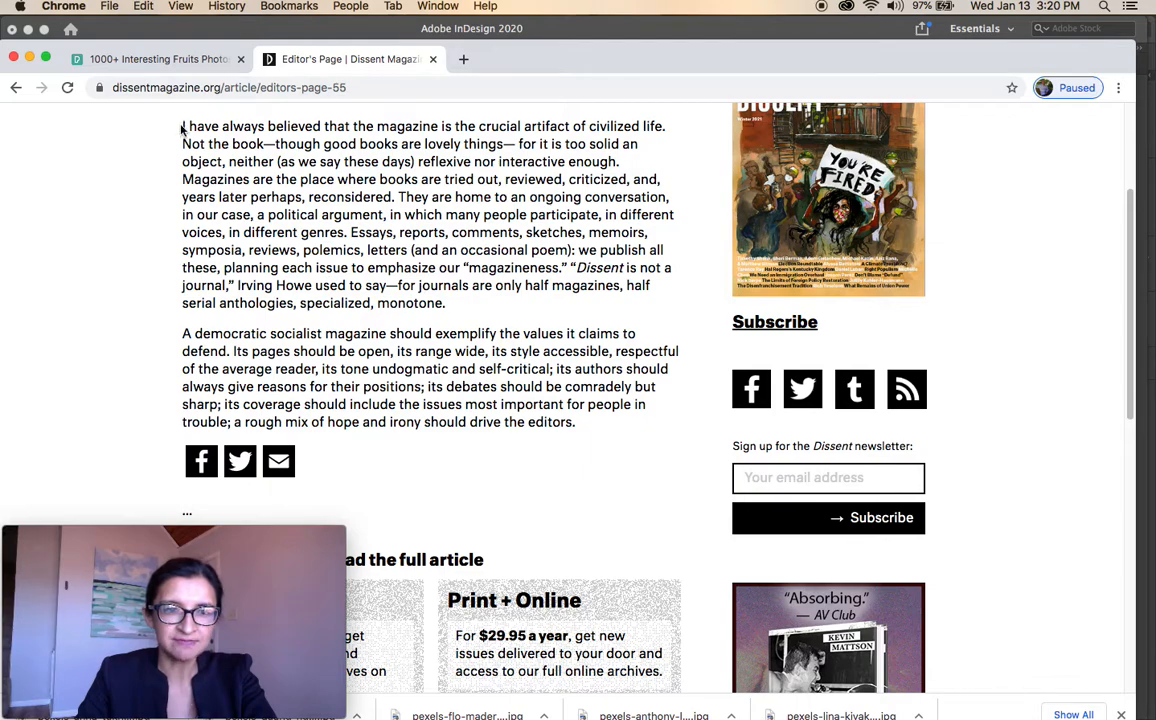
left_click_drag(182, 126, 583, 427)
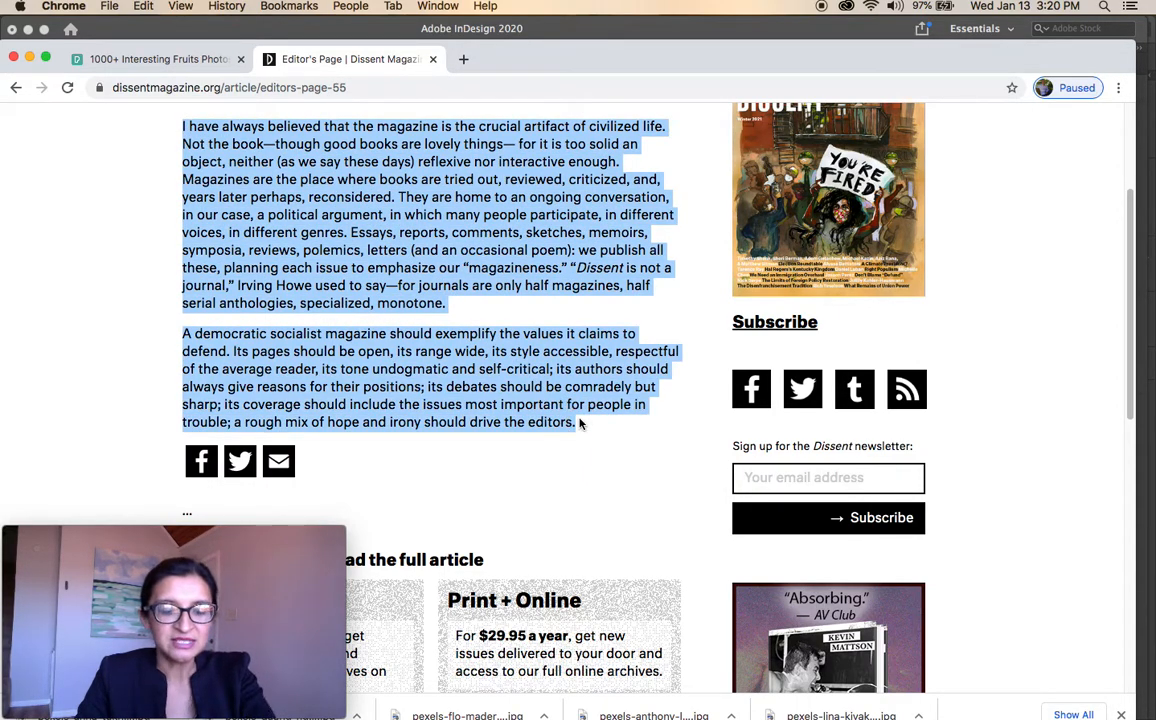
- Switch back to InDesign and paste the article text into a new frame, about 2.2 by 5.6 in, below "Editor's Note"
key("super+Tab")
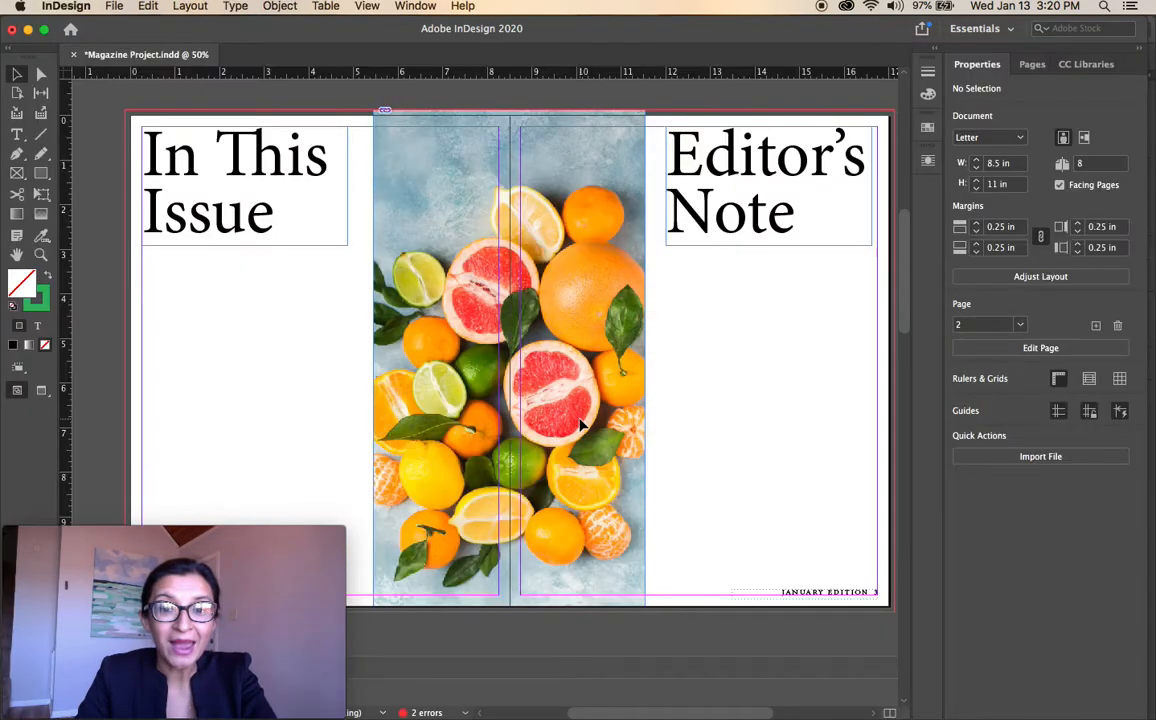
left_click(16, 134)
left_click_drag(657, 273, 757, 523)
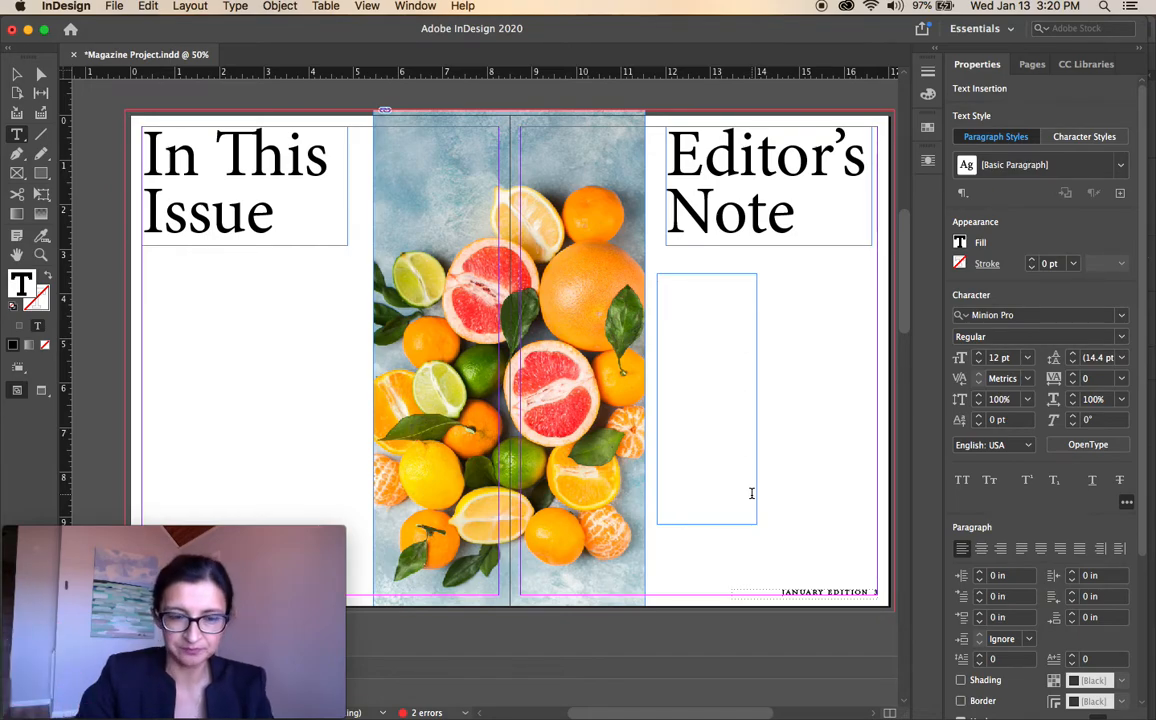
key("super+v")
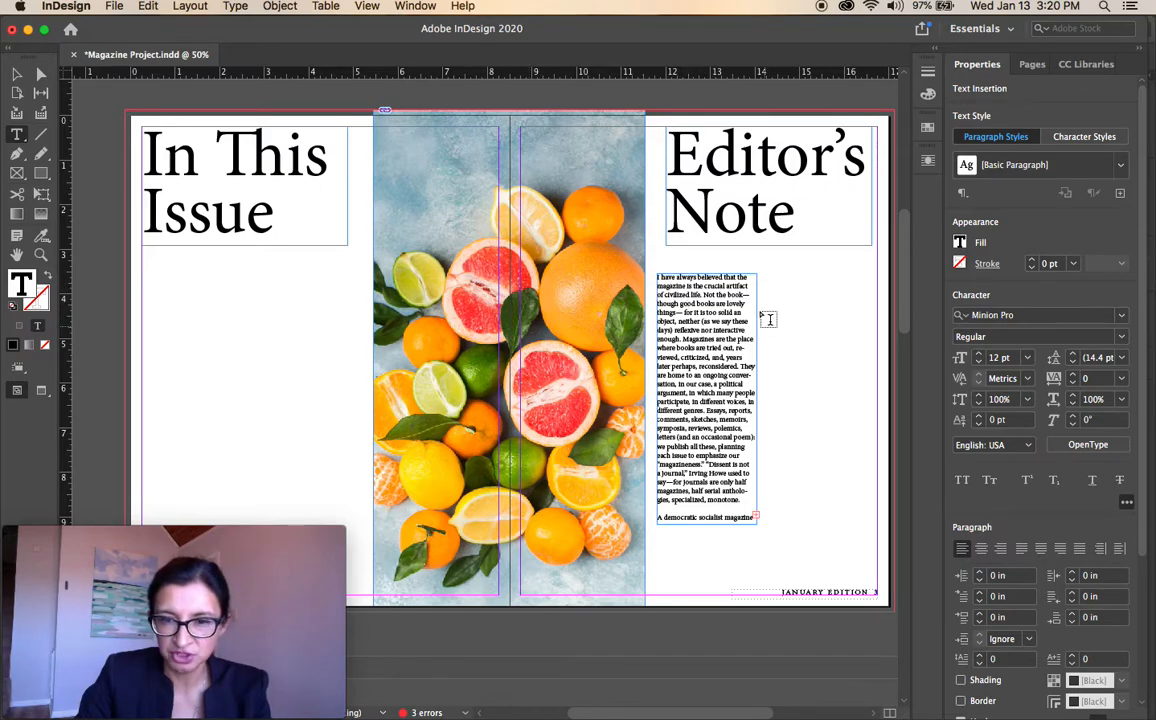
- Add a second text frame, about 2.3 by 5.6 in, beside the first column and thread the overset article text into it
mouse_move(776, 274)
left_mouse_down()
mouse_move(864, 361)
mouse_move(875, 521)
left_mouse_up()
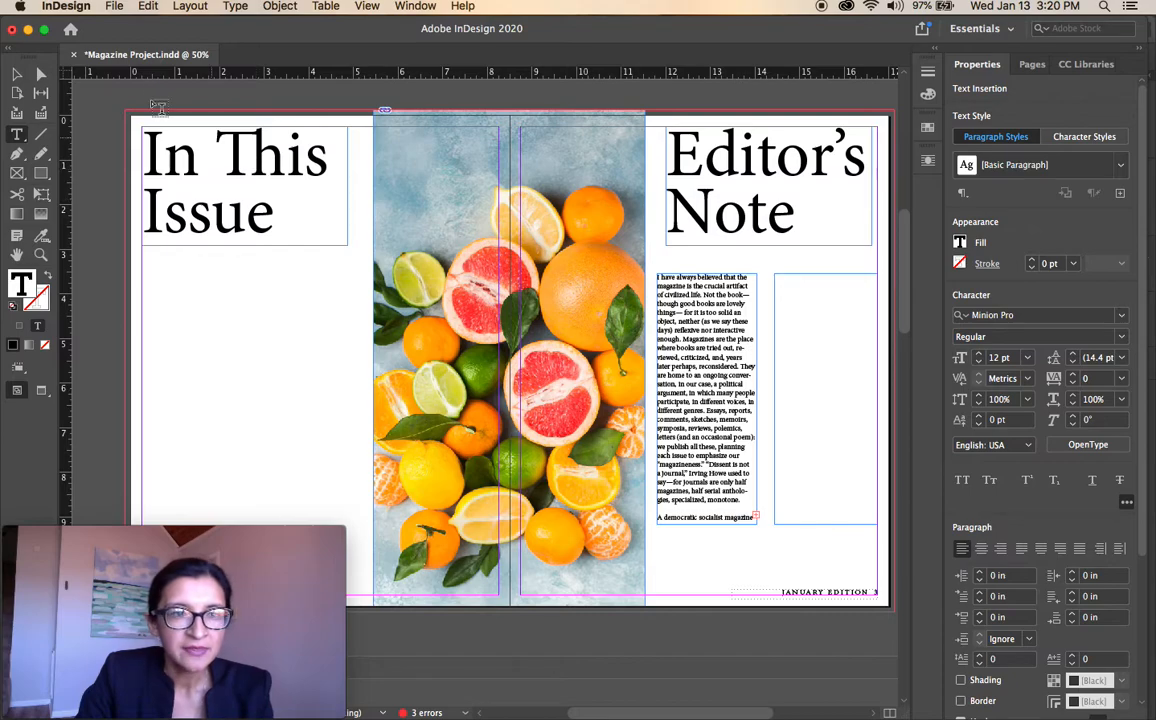
left_click(40, 74)
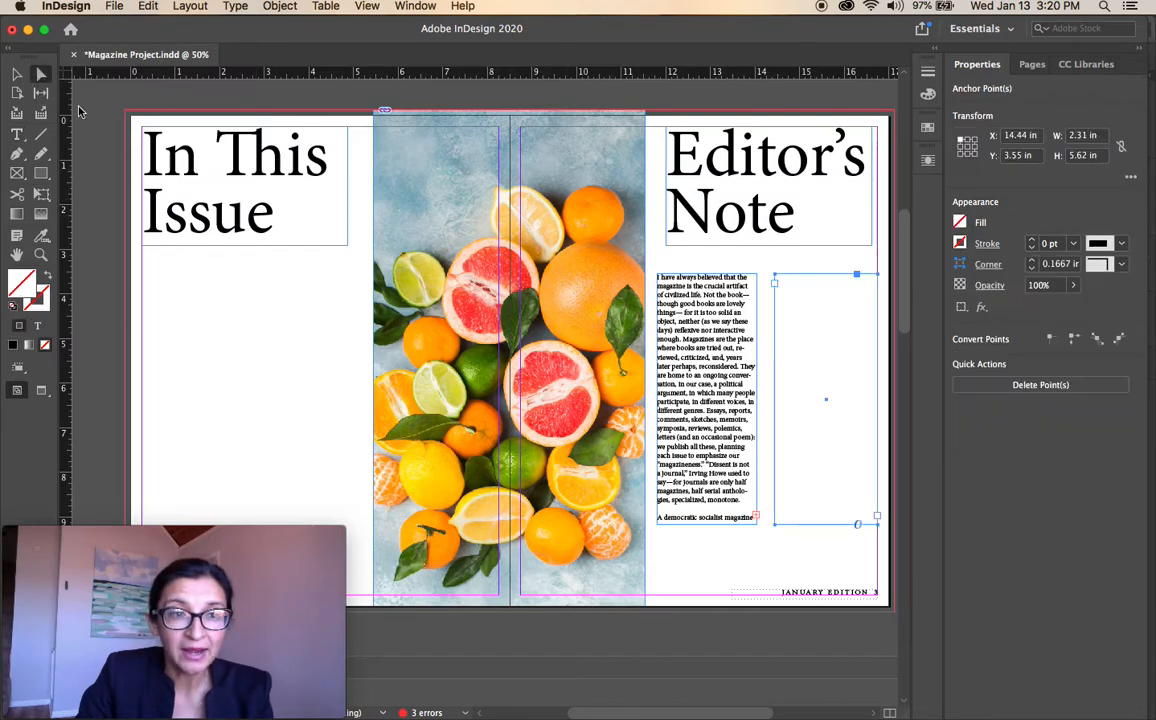
left_click(757, 519)
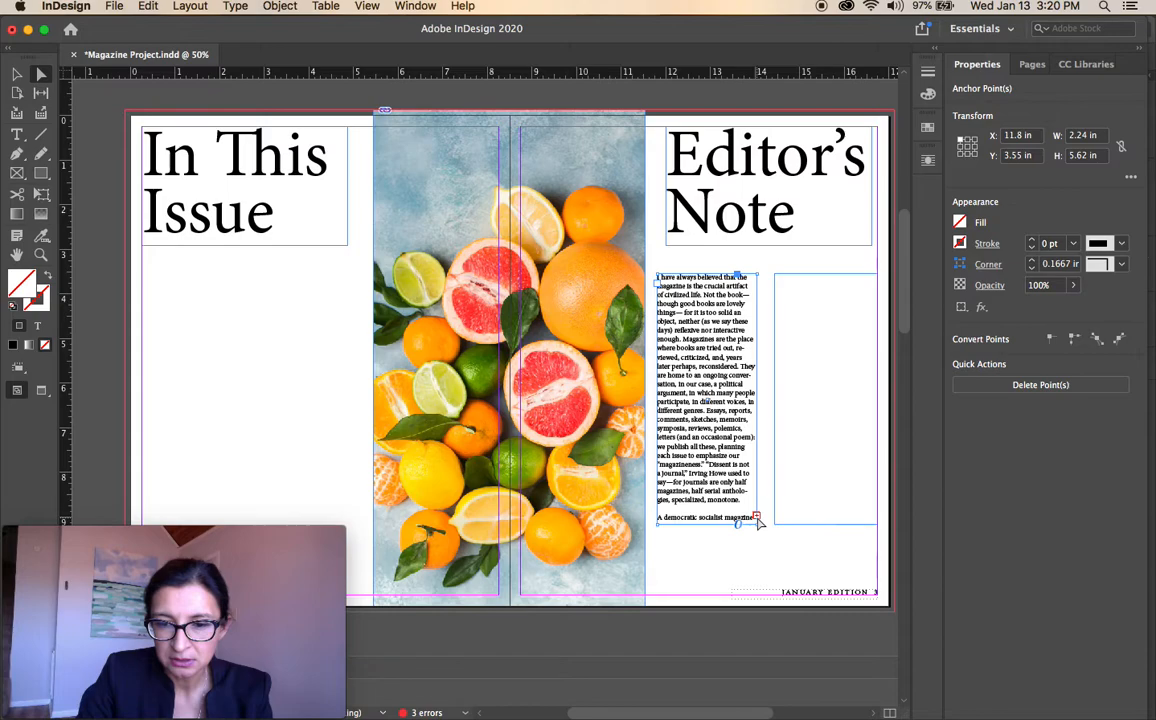
left_click(757, 519)
left_click(772, 528)
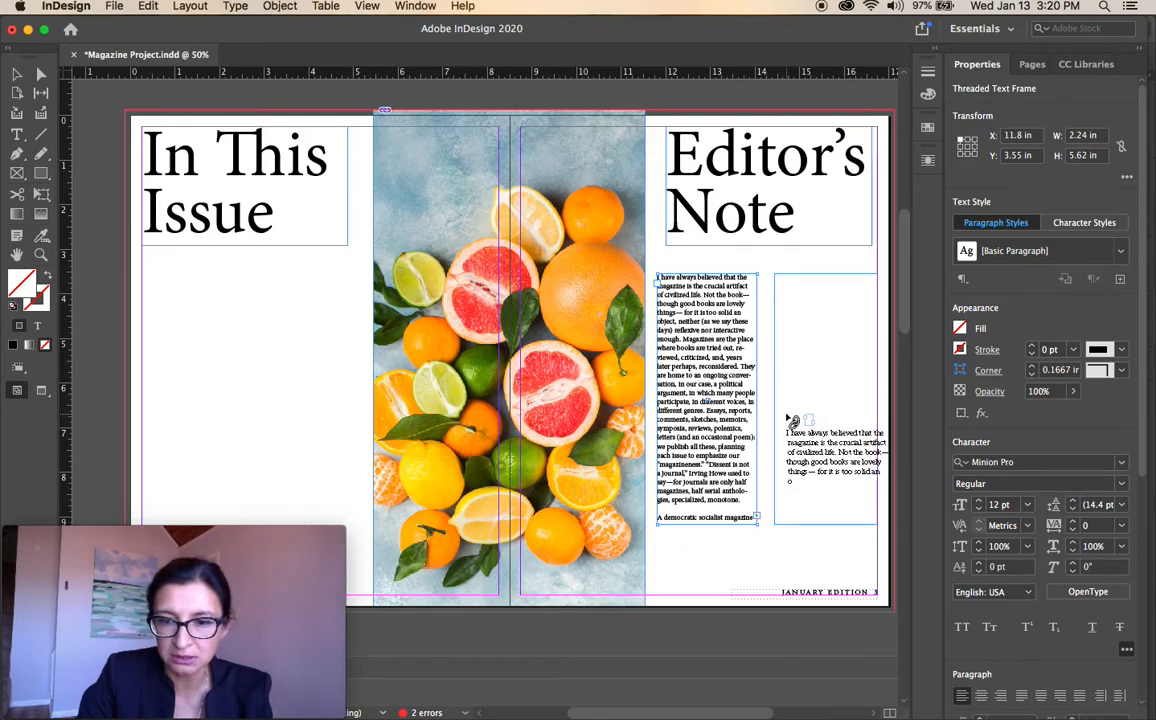
left_click(792, 345)
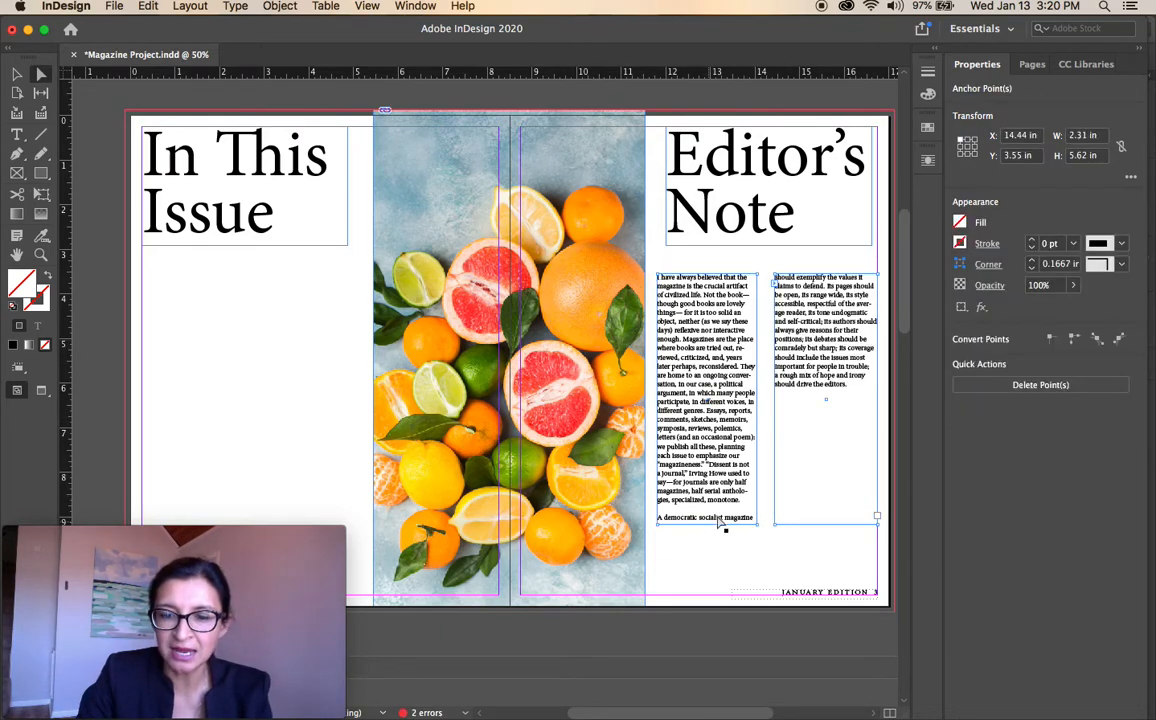
- Shorten both editor's note columns from their lower edges to a height of about 4.38 in
left_click(18, 75)
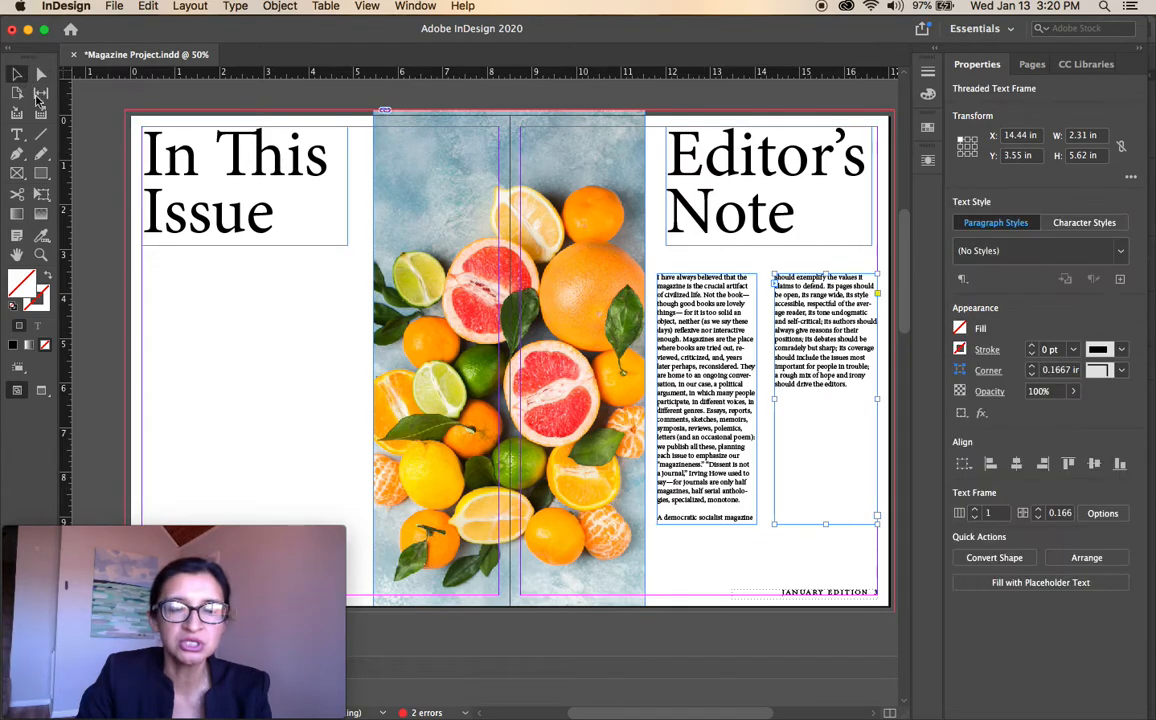
left_click(713, 500)
left_click_drag(706, 525, 705, 473)
left_click(802, 446)
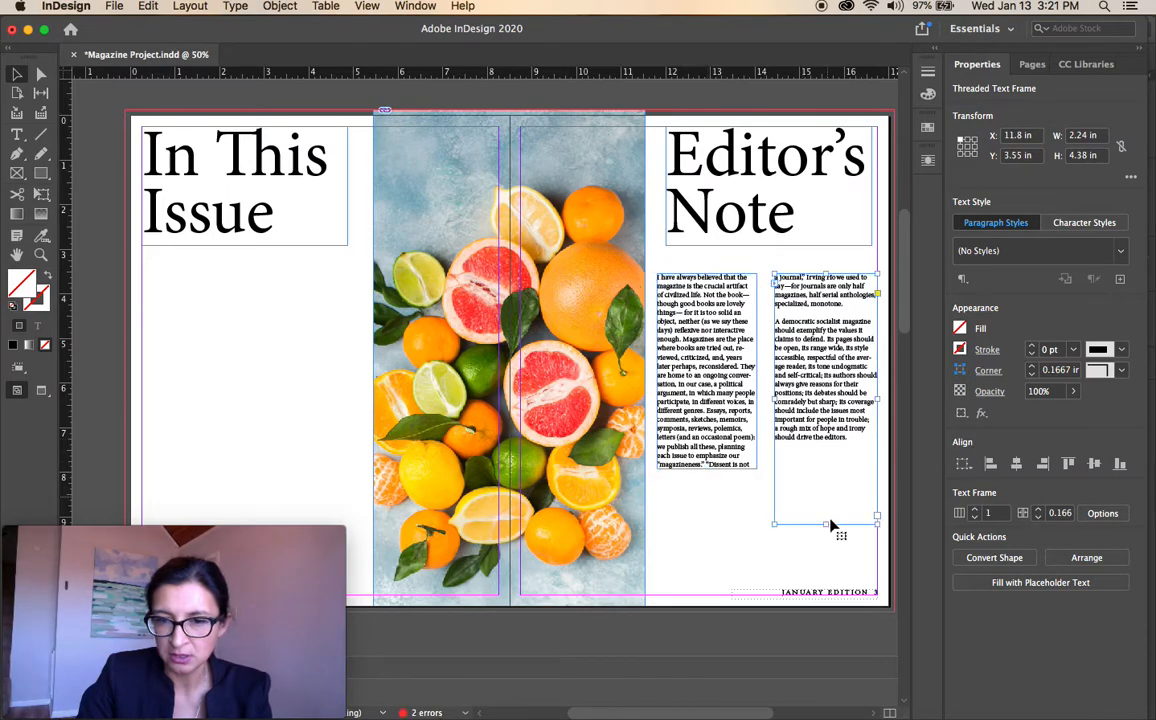
left_click_drag(825, 523, 825, 468)
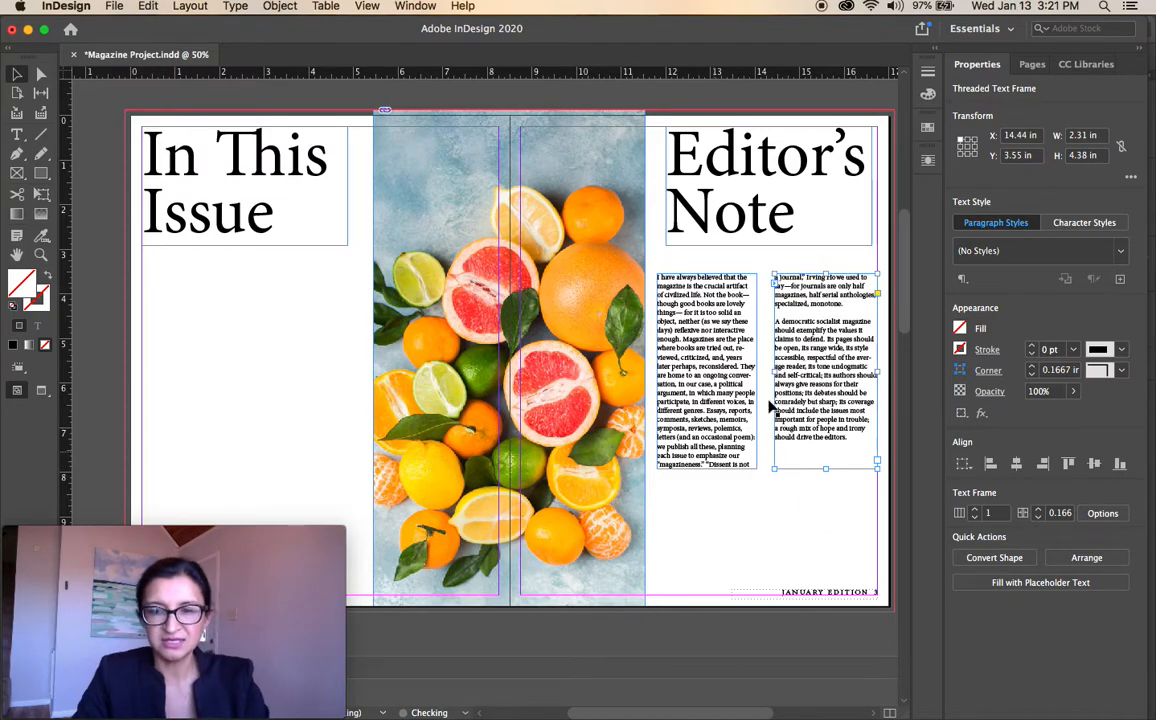
- Move both editor's note columns together about 1.6 in down page 3, then deselect them
left_click(715, 345, "shift")
left_click_drag(802, 378, 802, 452)
left_click(772, 322)
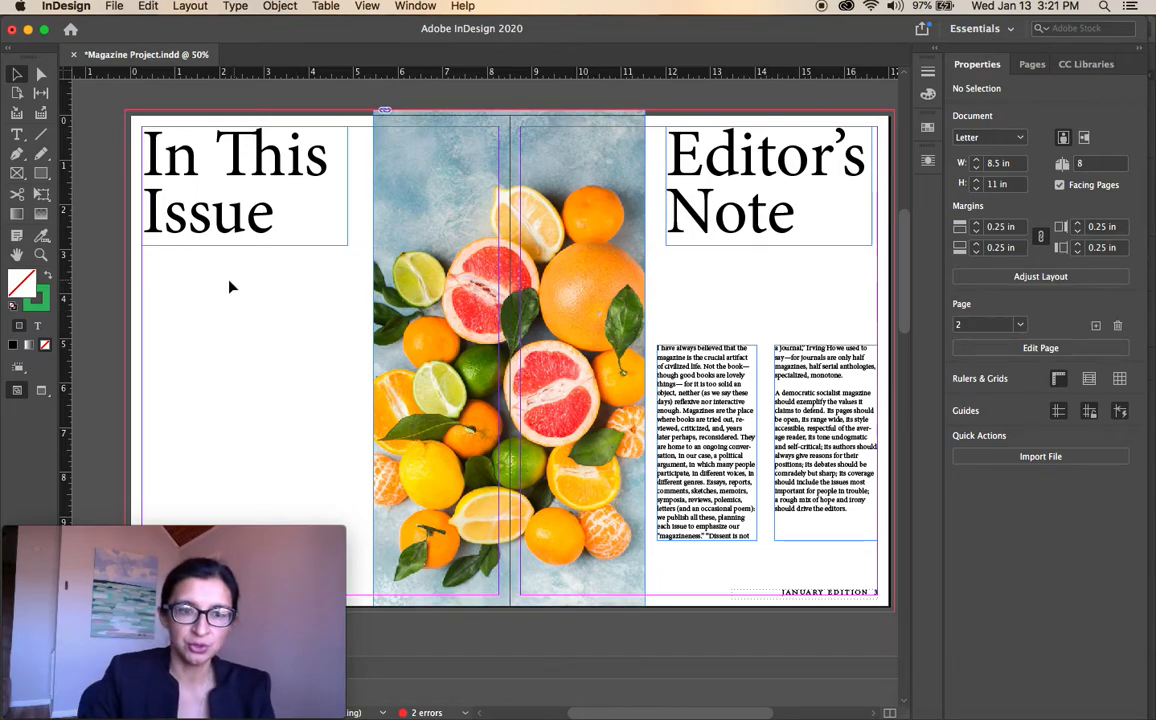
- Create a text frame about 4.6 by 5.5 in below the "In This Issue" title and enter "Citrus" in it
left_click(19, 136)
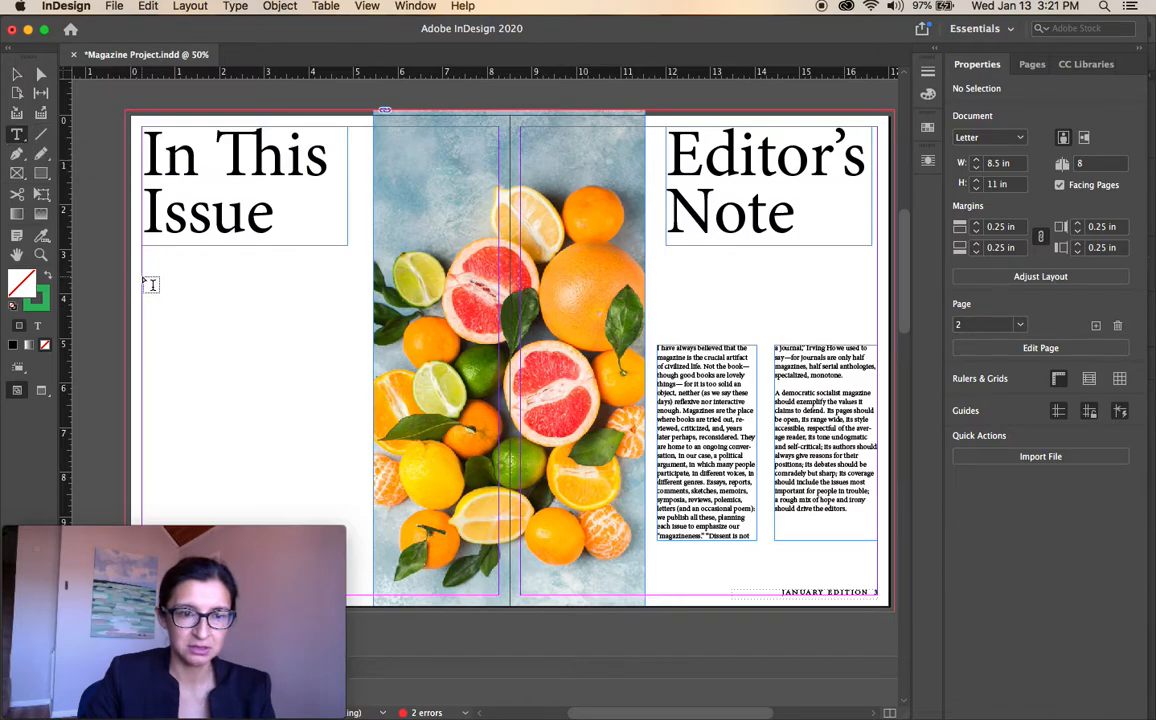
left_click_drag(150, 272, 348, 513)
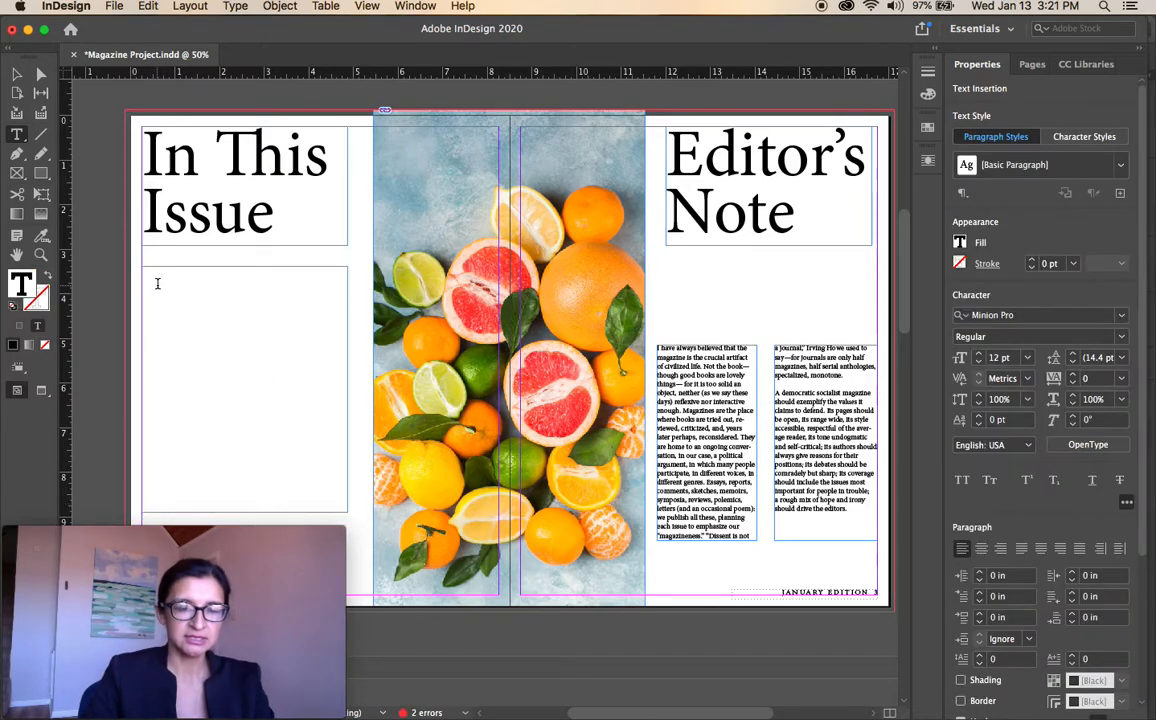
type("citrus")
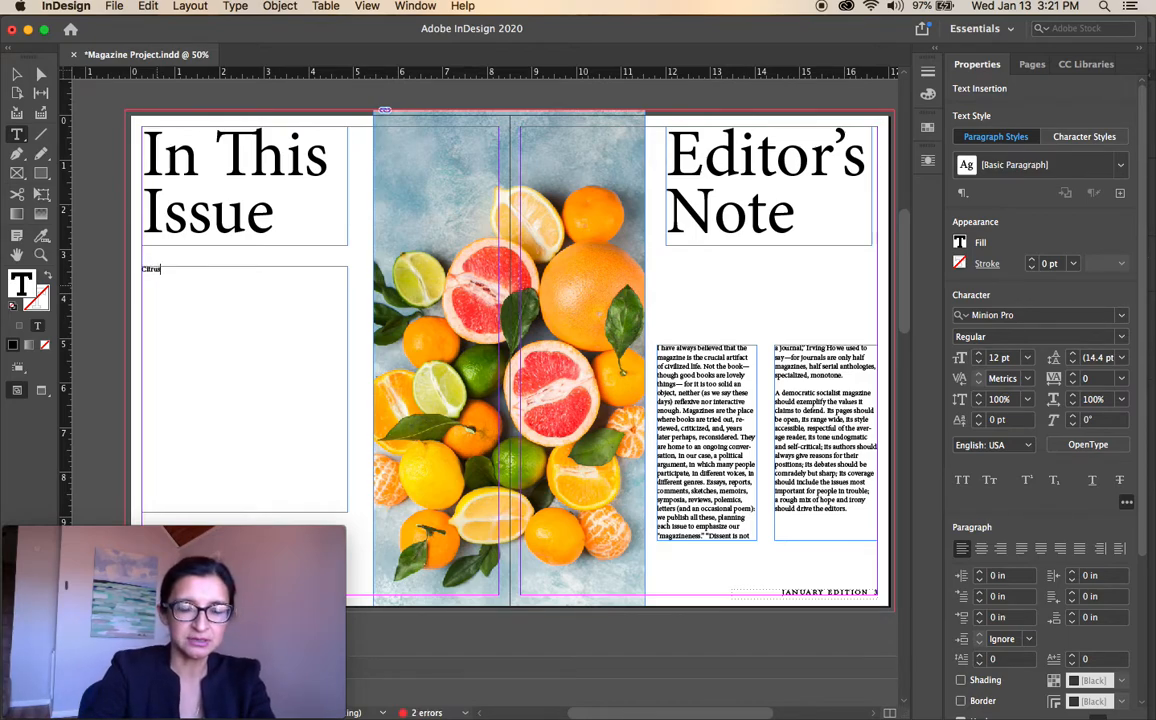
- Complete the first contents entry below the "In This Issue" title as "Citrus Recepies" and leave a blank line beneath it
key("super+equal")
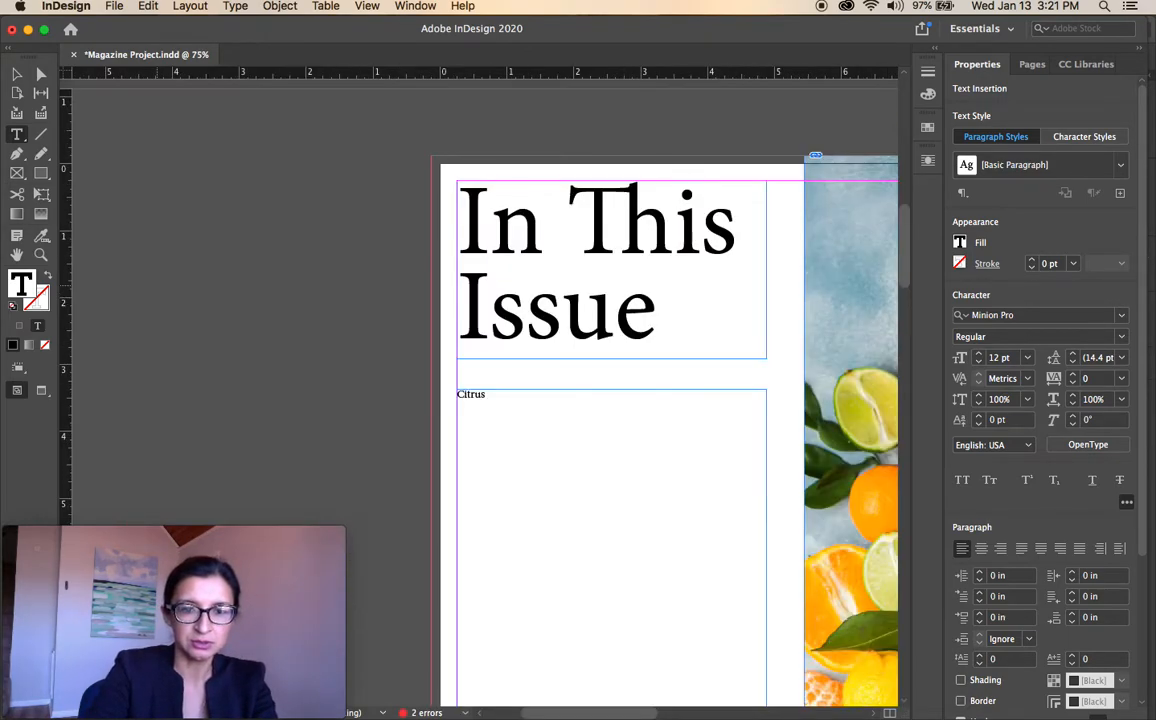
key("super+equal")
key("super+equal")
left_click(16, 74)
scroll(583, 310, "down", 3)
scroll(583, 310, "right", 5)
left_click_drag(455, 255, 400, 219)
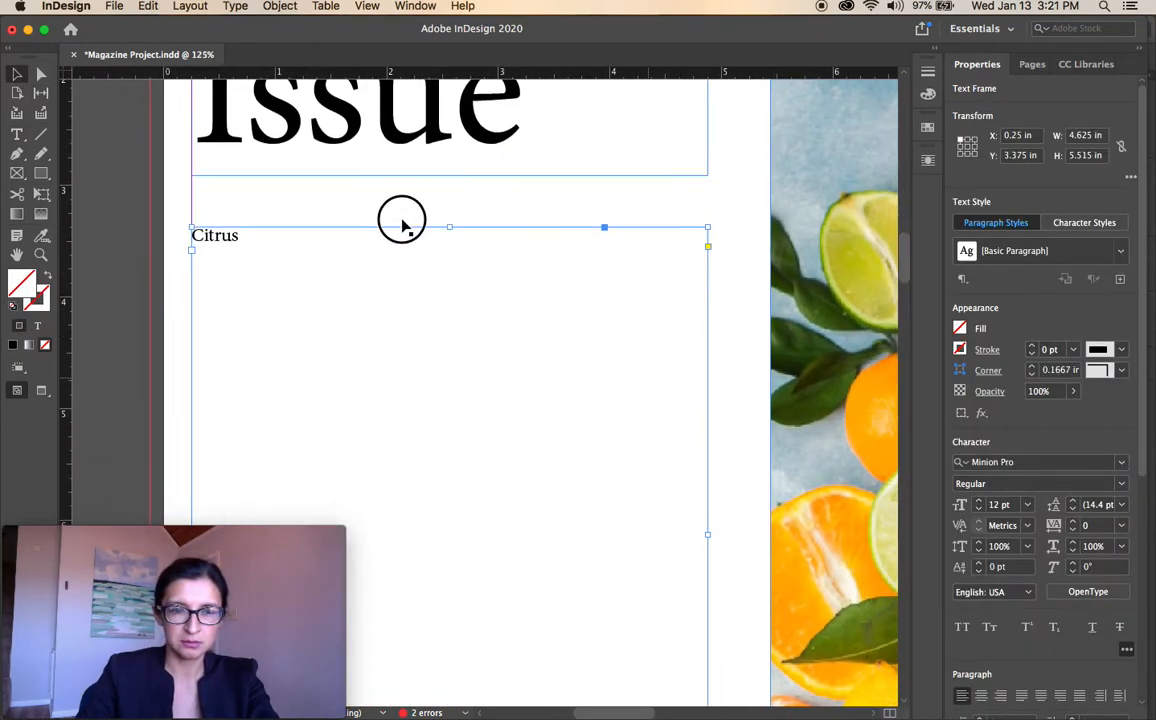
left_click(17, 134)
left_click(255, 245)
type("Recepi")
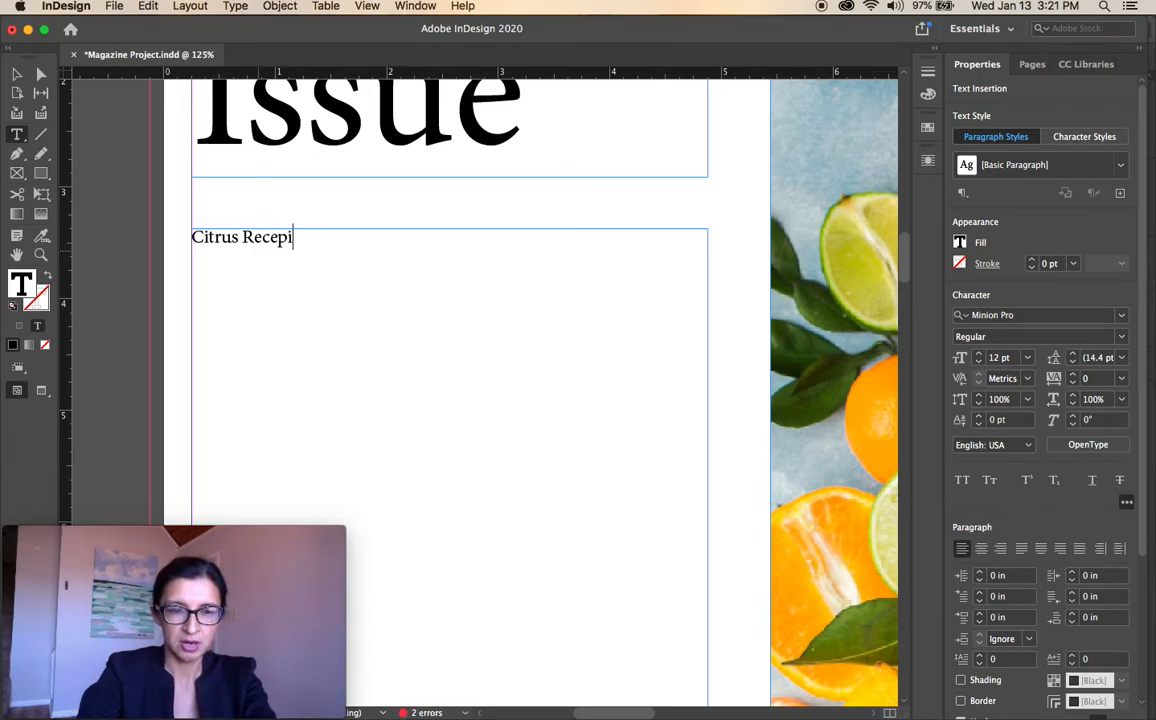
type("es")
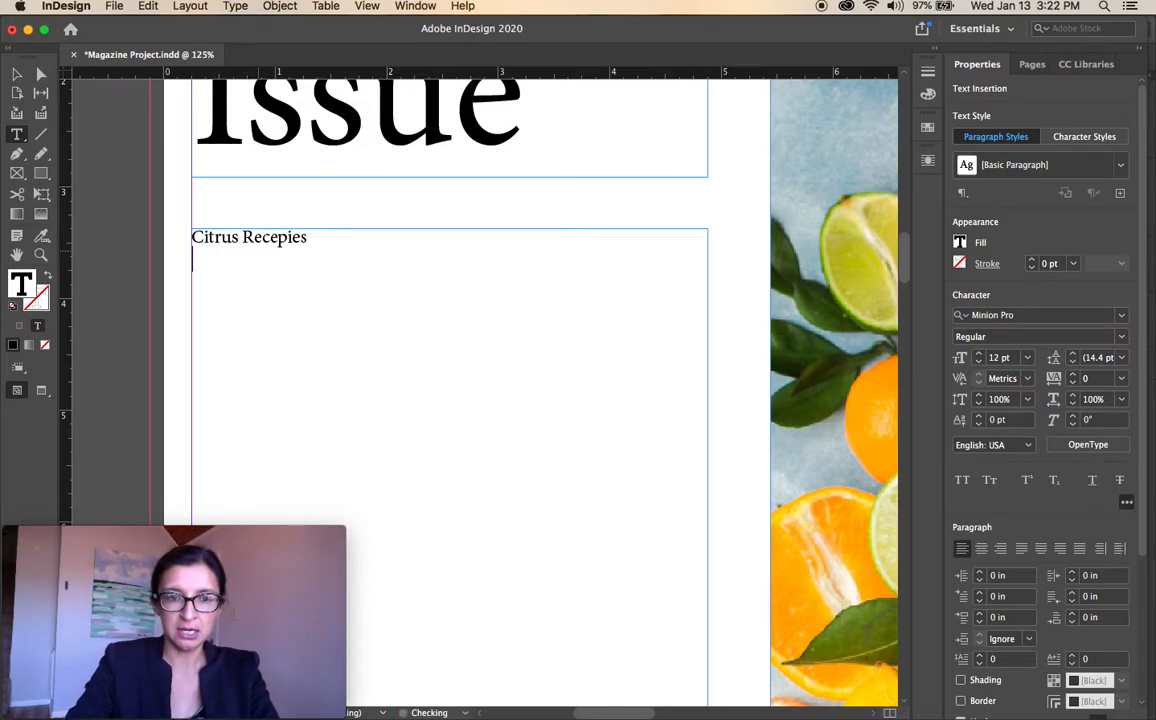
key("Return")
key("Return")
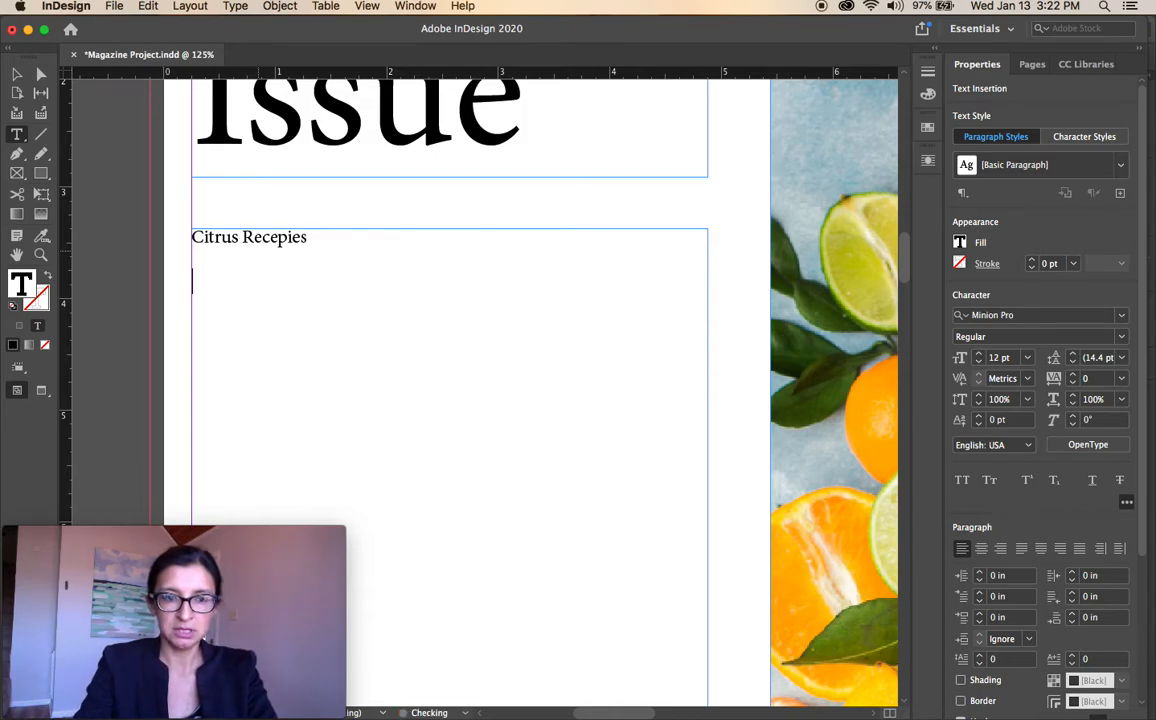
type("Orange")
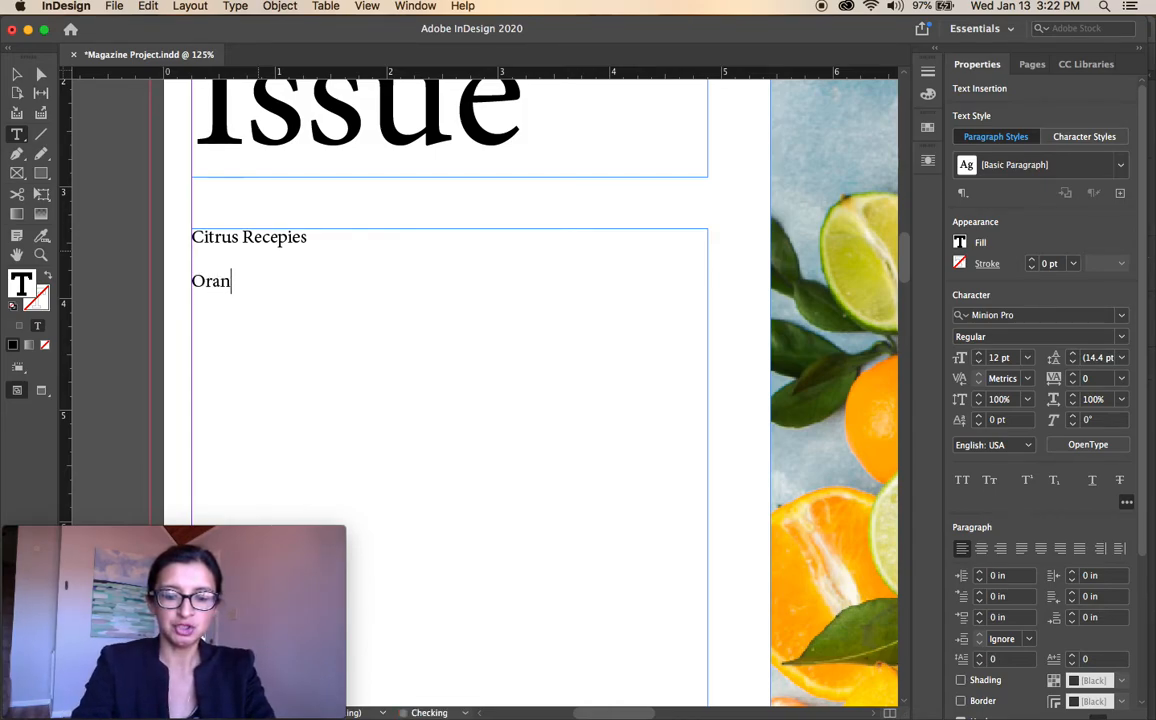
key("BackSpace")
key("BackSpace")
key("BackSpace")
key("BackSpace")
key("BackSpace")
key("BackSpace")
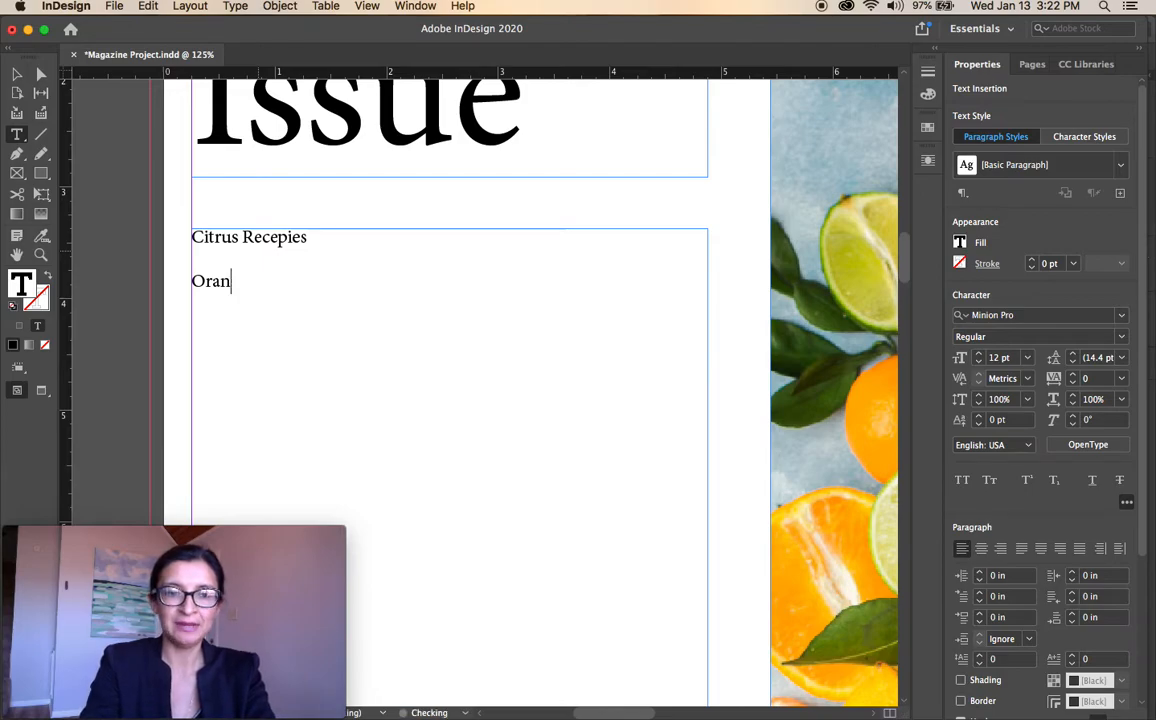
- Enter "Lemon Pie", "Spring Diet" and "Lemonade" as further contents entries, separated by blank lines
type("Lemon")
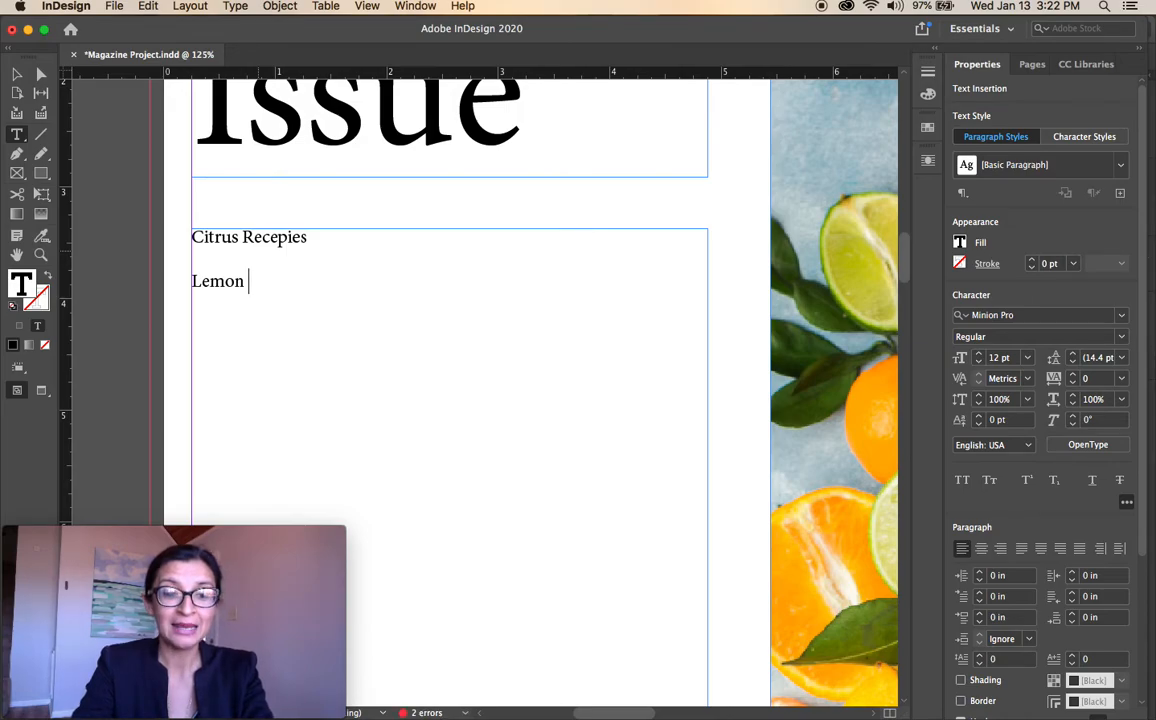
type("Pie")
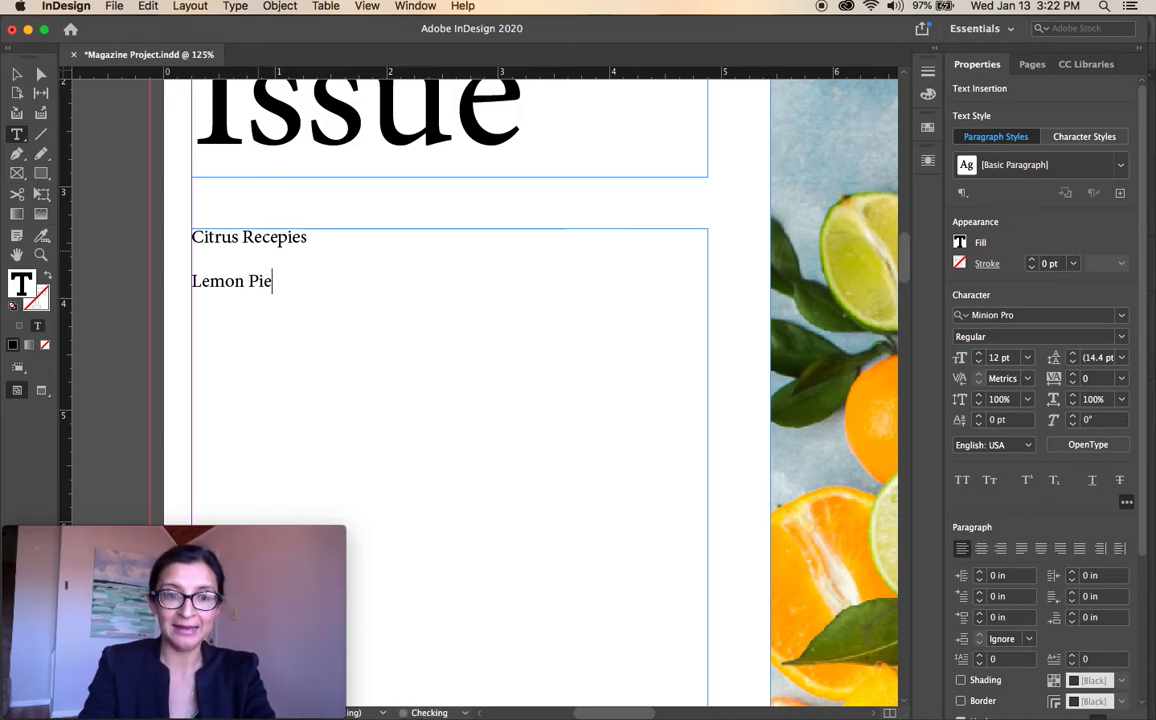
key("Return")
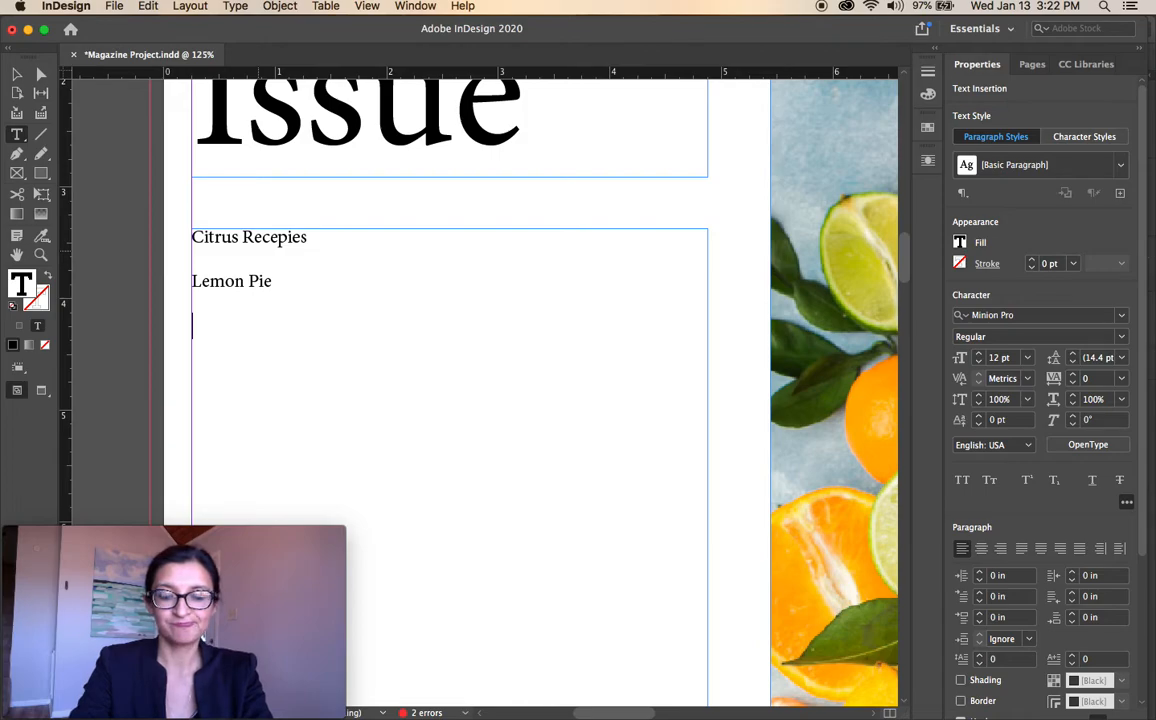
type("Spring")
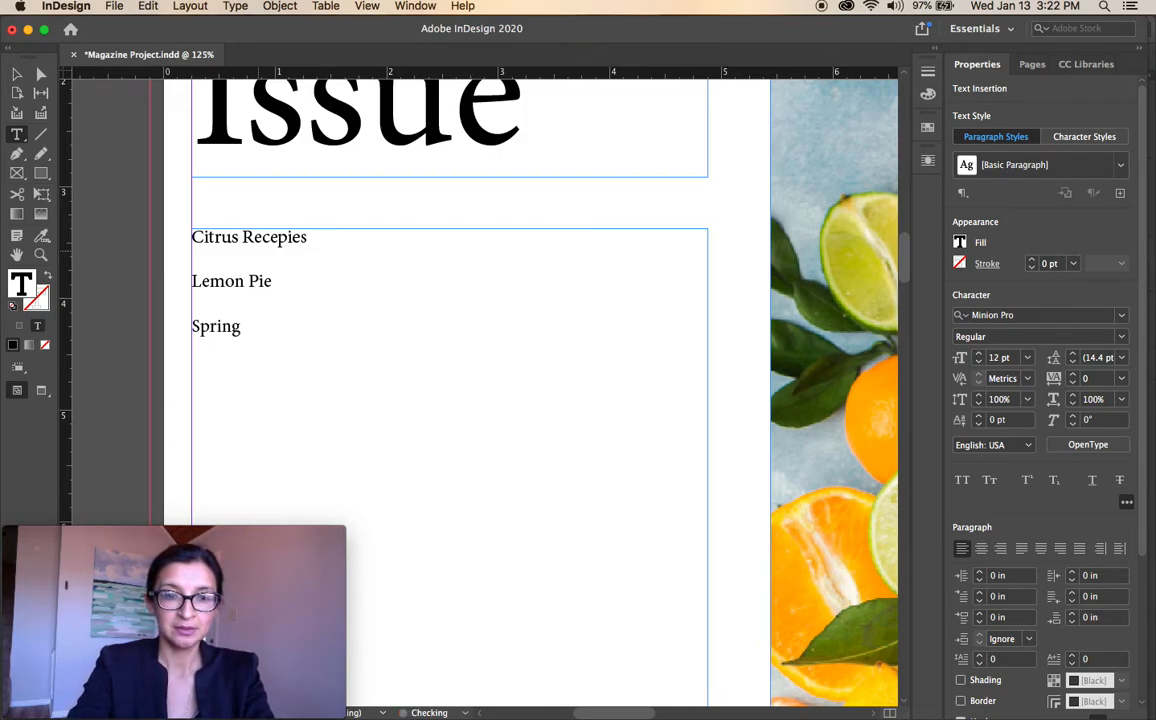
type(" Diet")
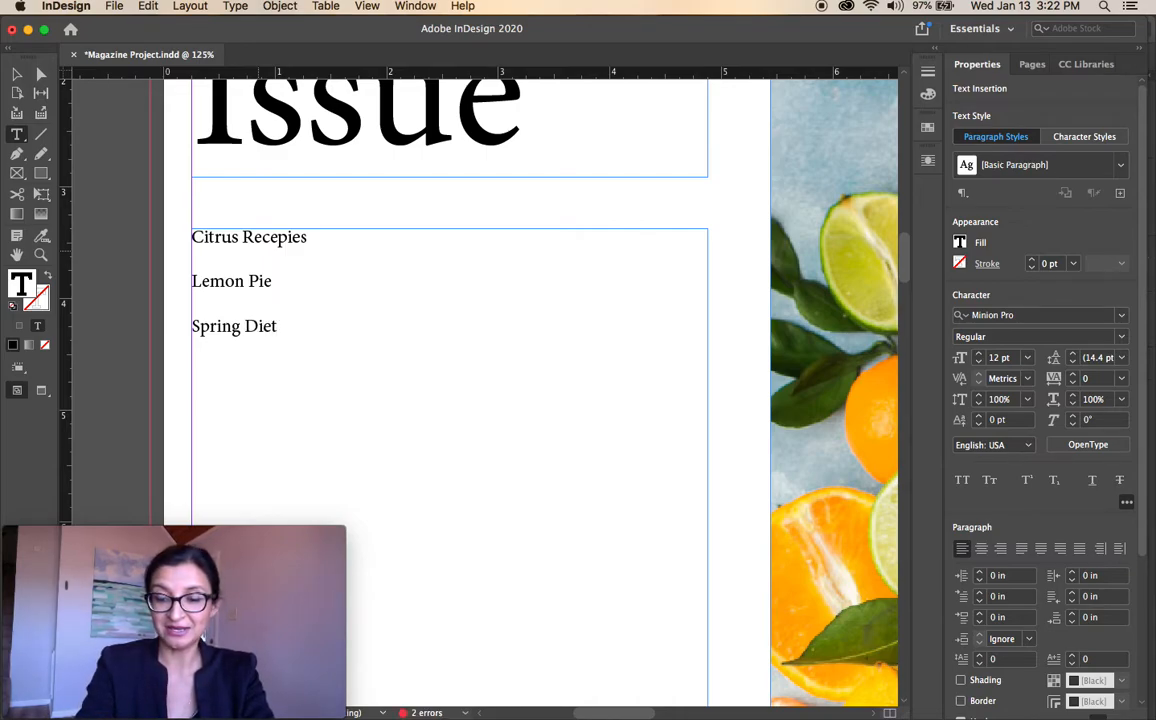
key("Return")
key("Return")
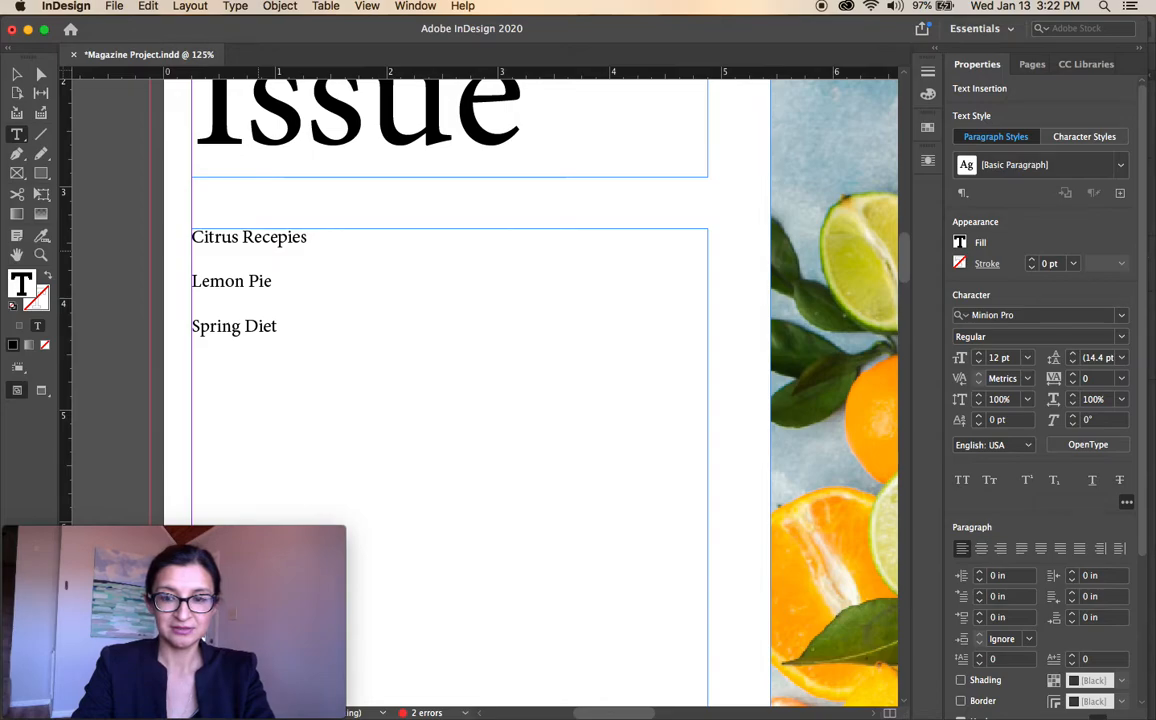
type("Le")
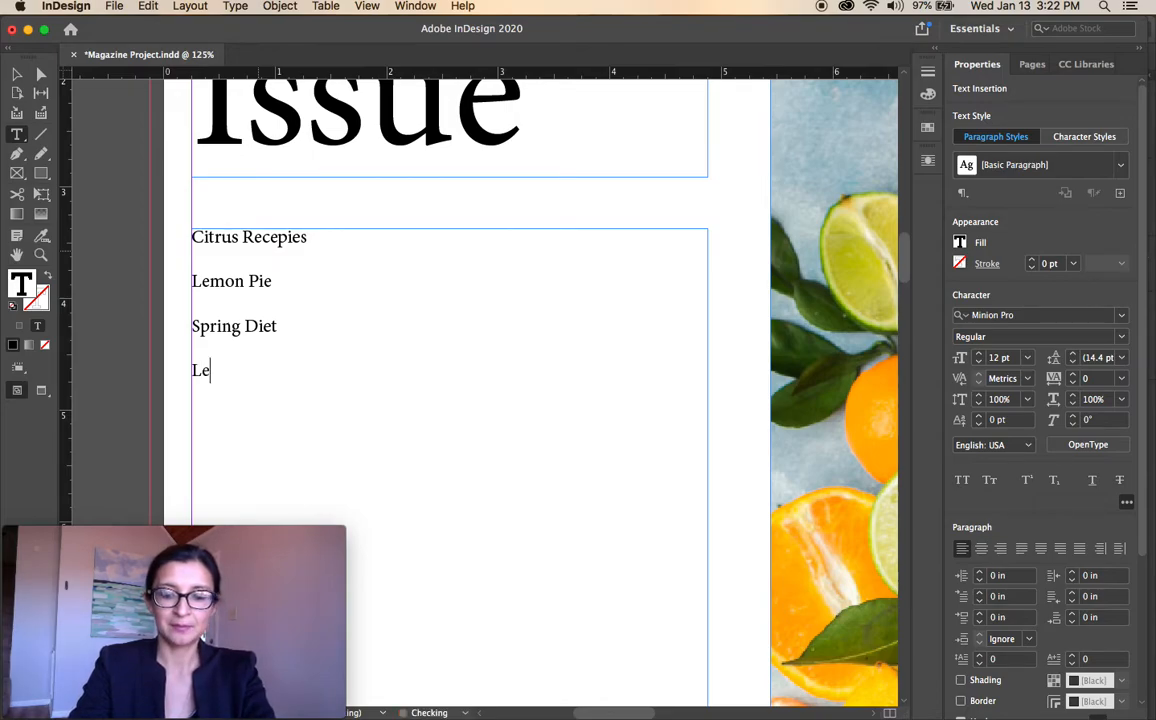
type("monade")
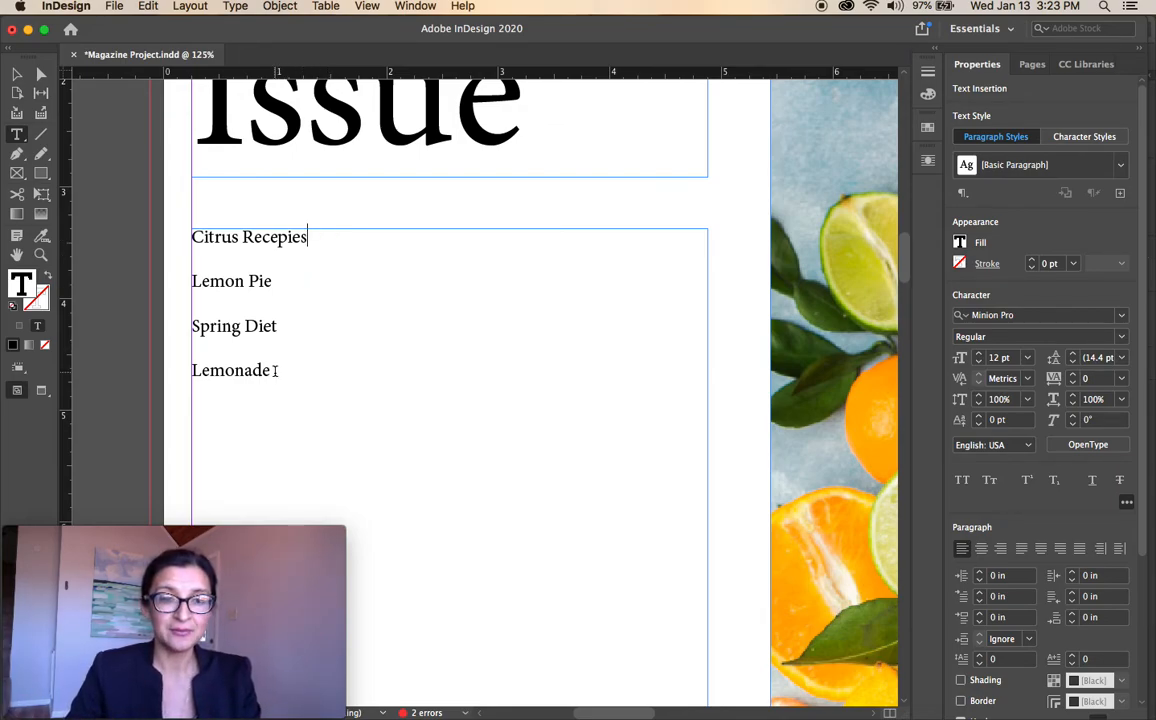
- Give all four contents entries a tab stop at about 3.86 in with a period as its leader
left_click_drag(277, 372, 188, 233)
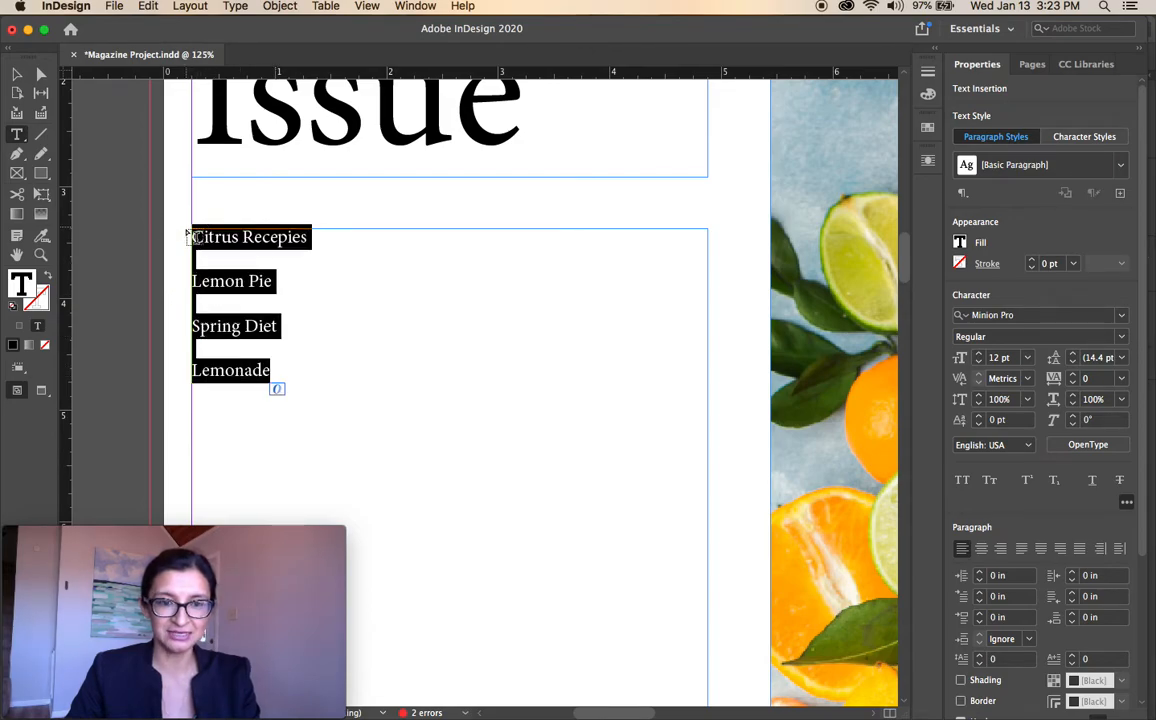
left_click(236, 7)
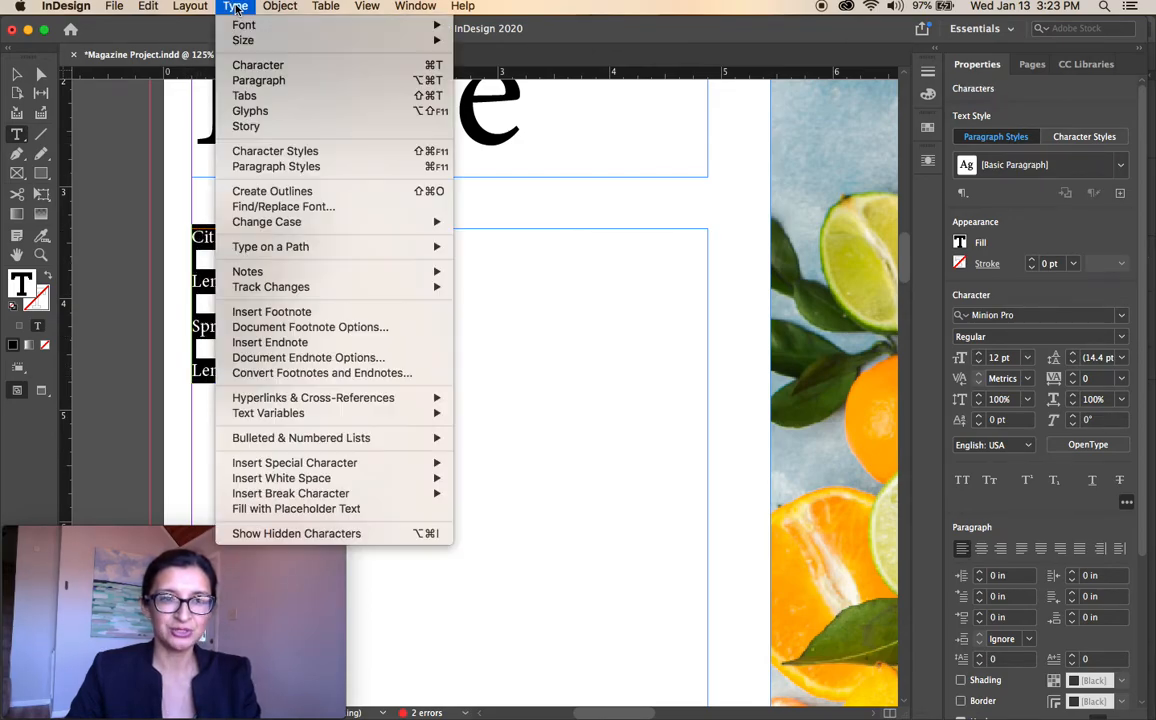
left_click(246, 96)
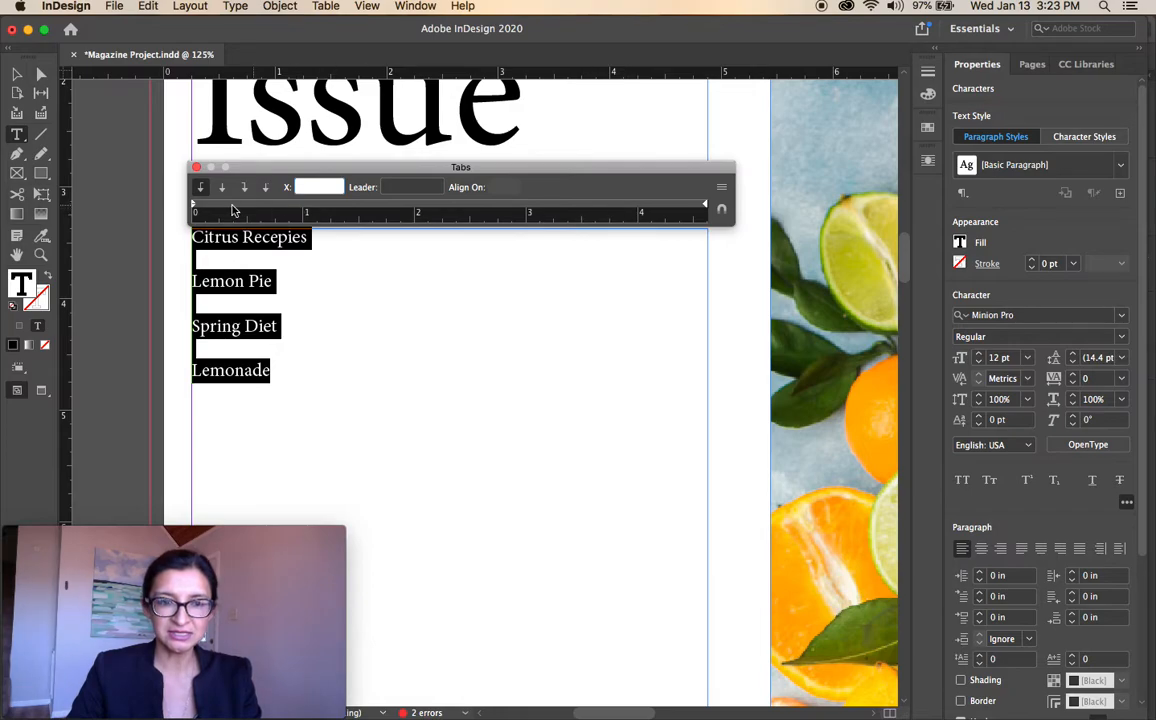
left_click(622, 207)
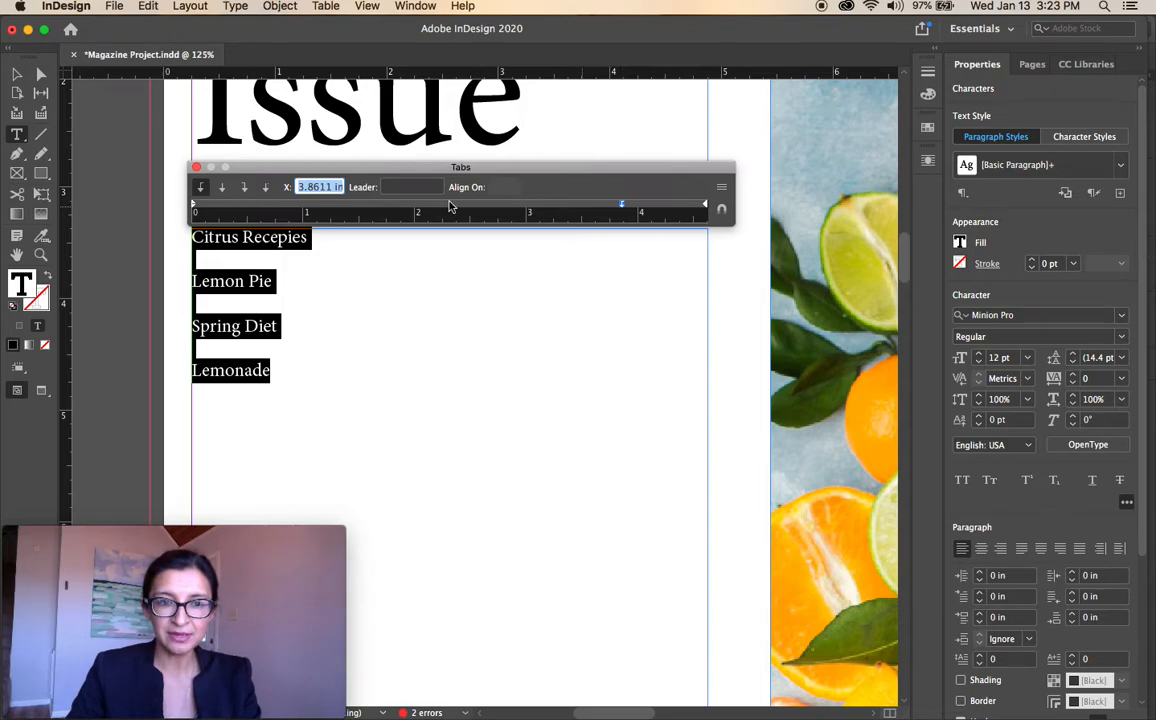
left_click(266, 189)
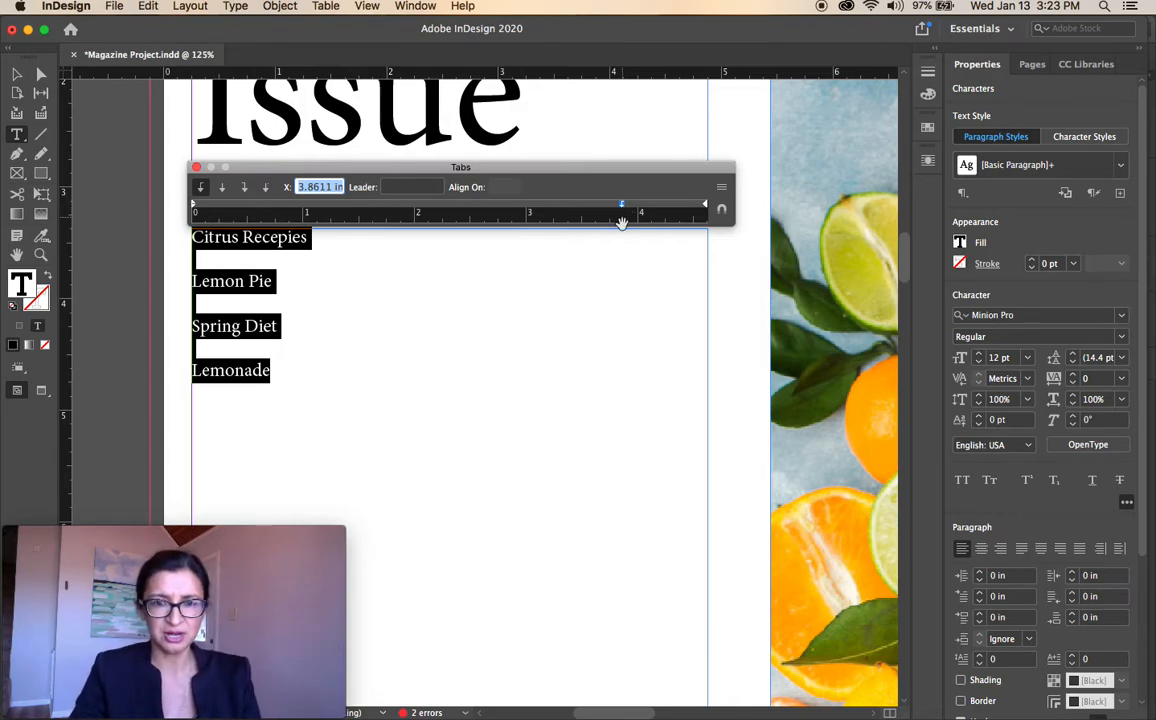
left_click(392, 190)
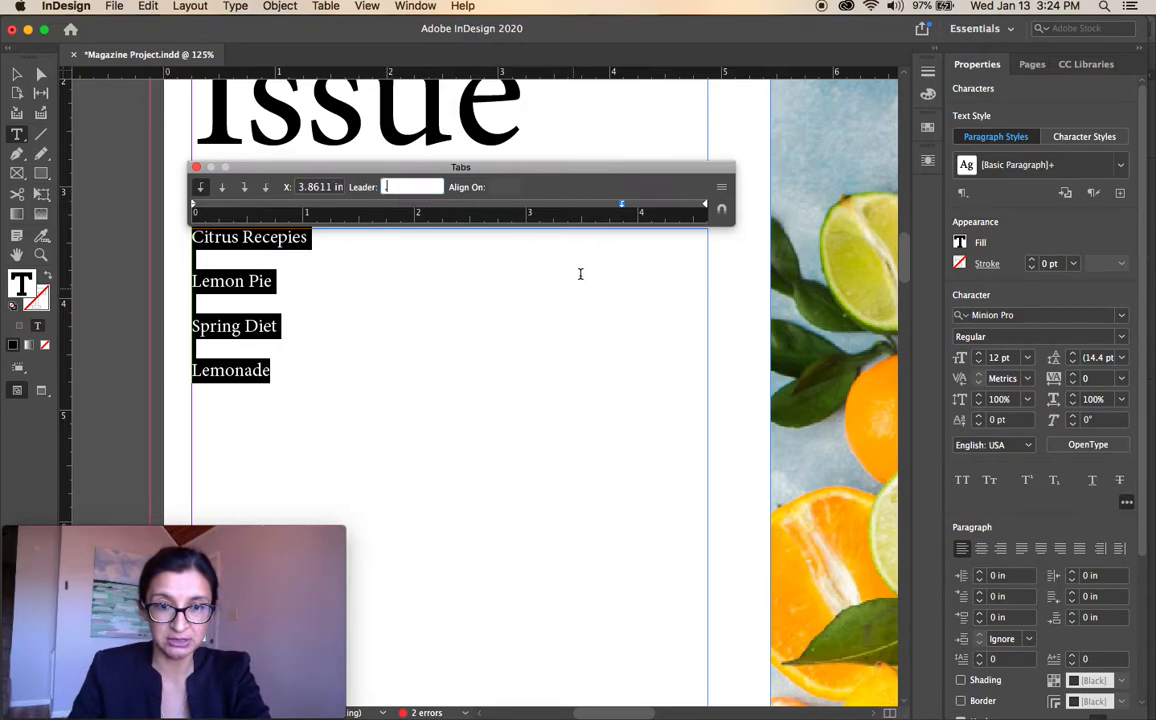
type(".")
- Add a dot-leader tab and the page reference "p.5" after "Citrus Recepies"
left_click(330, 243)
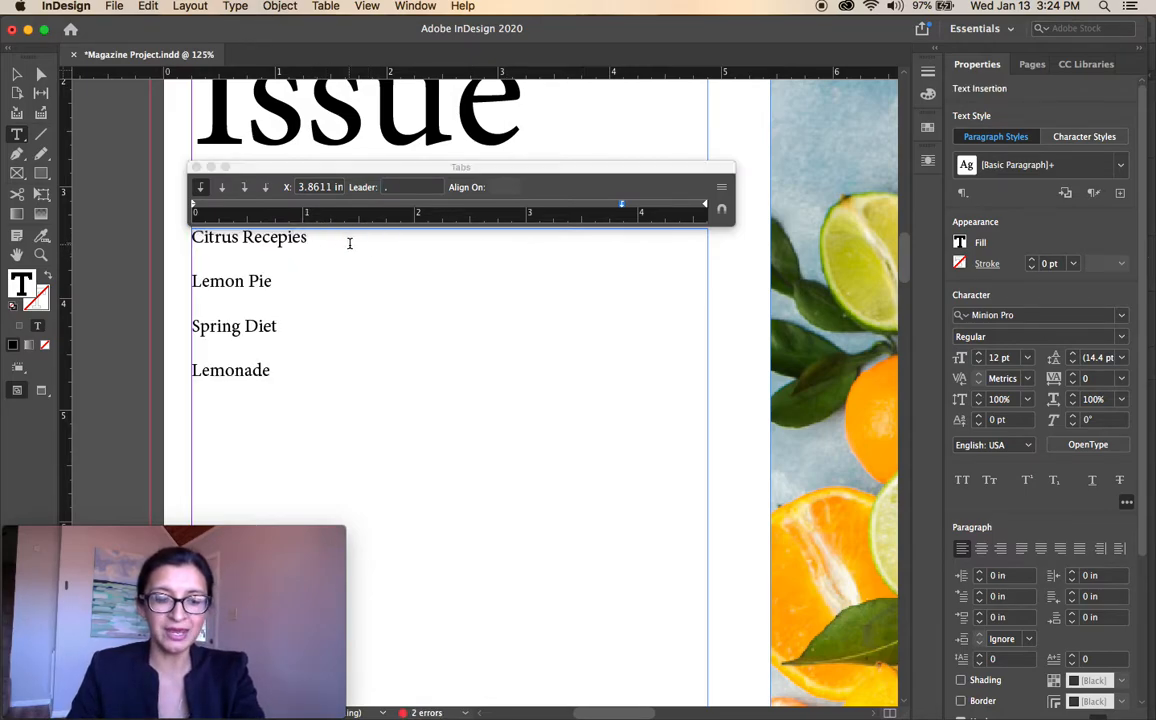
key("Tab")
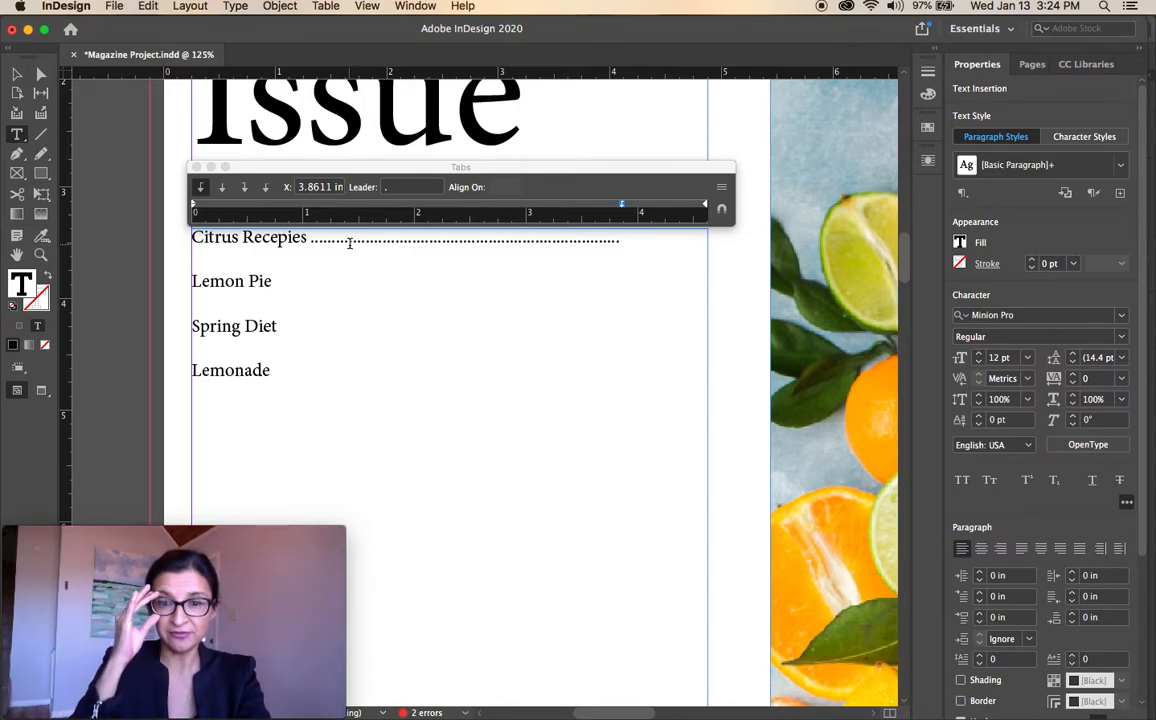
type("p.")
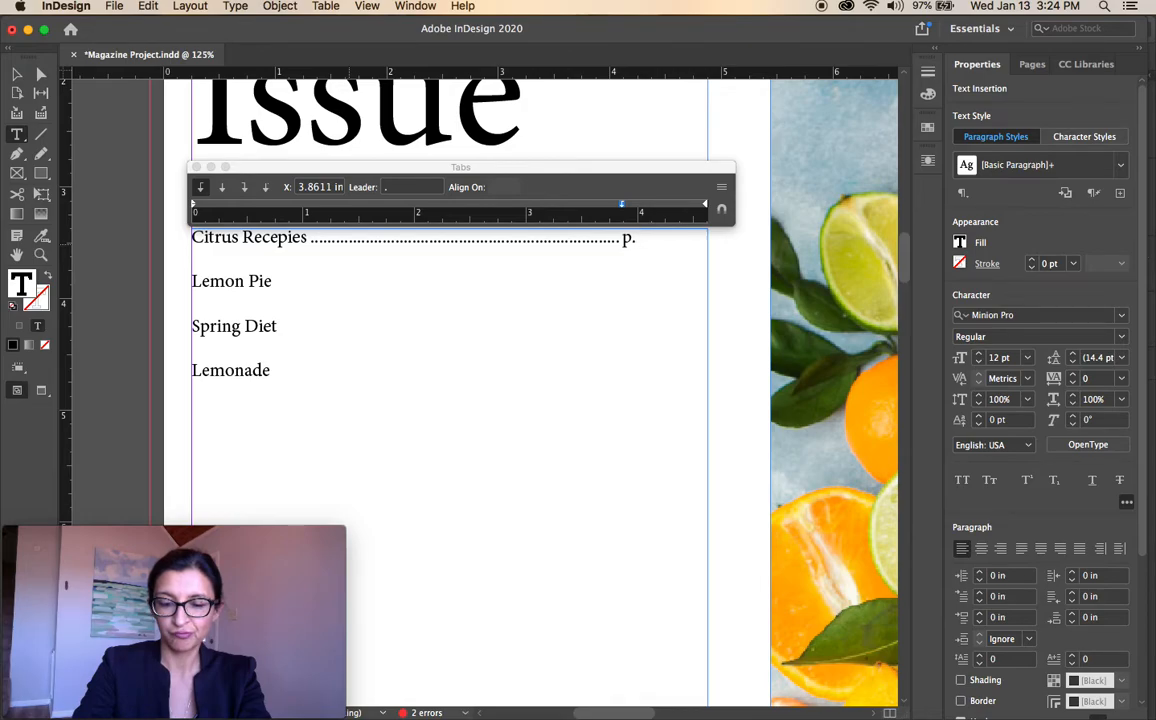
type("5")
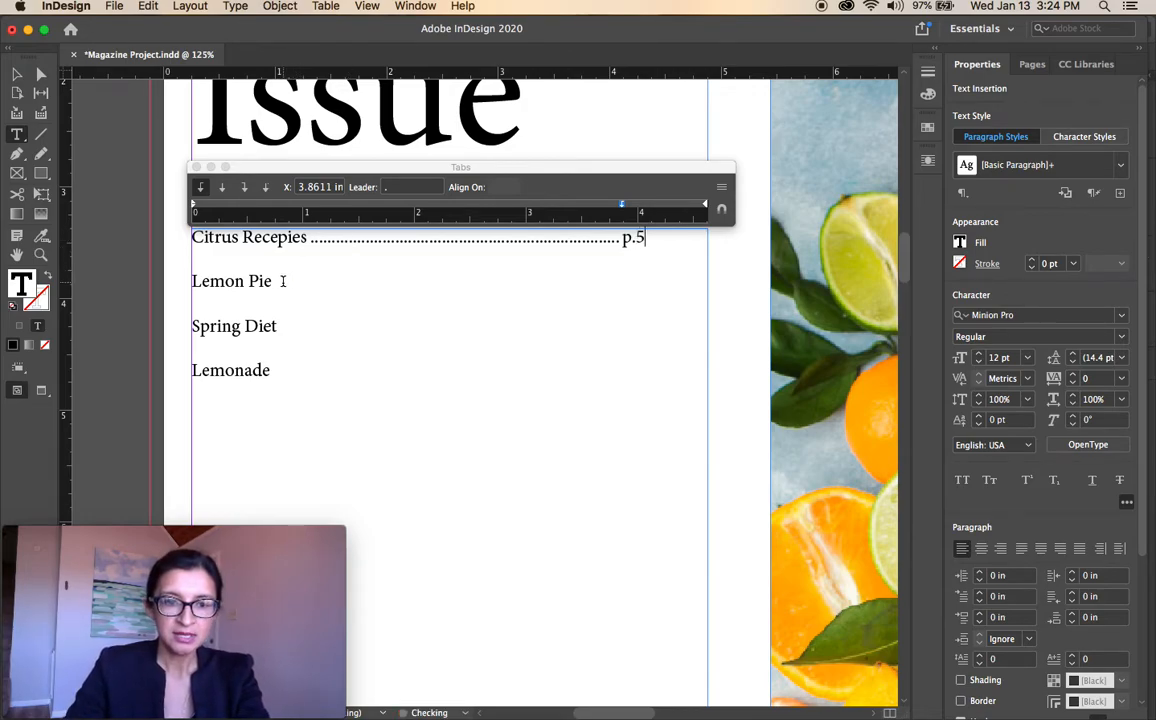
left_click(285, 286)
left_click(284, 378)
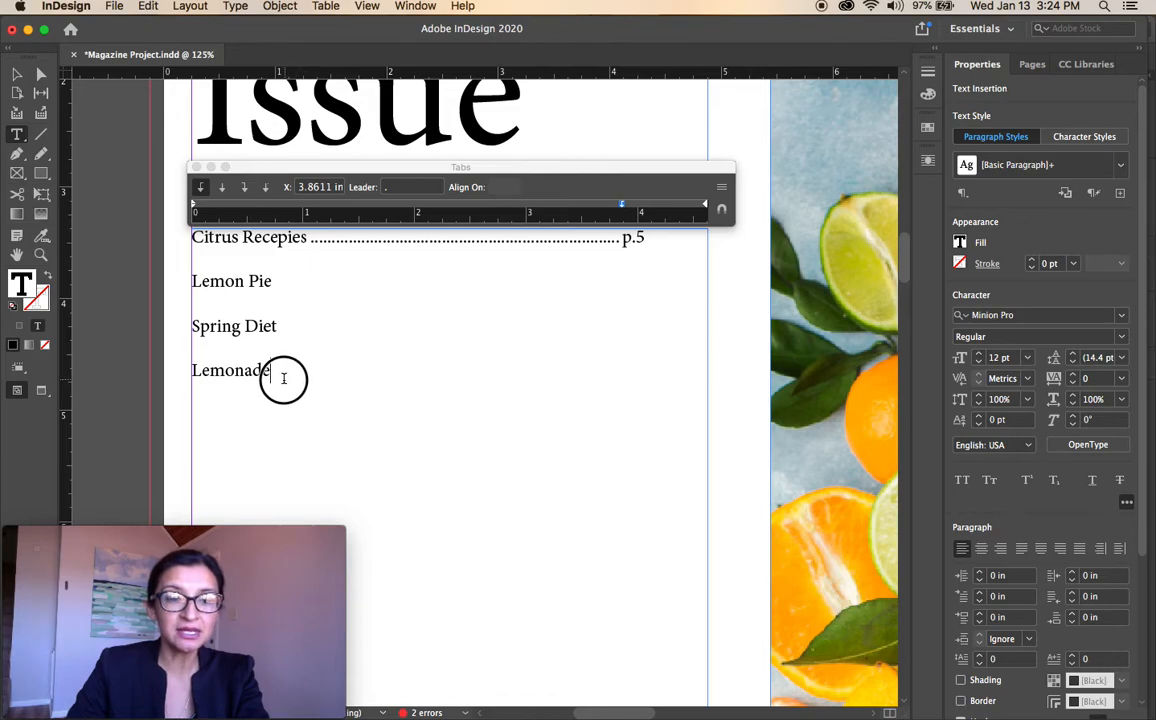
left_click_drag(283, 378, 197, 230)
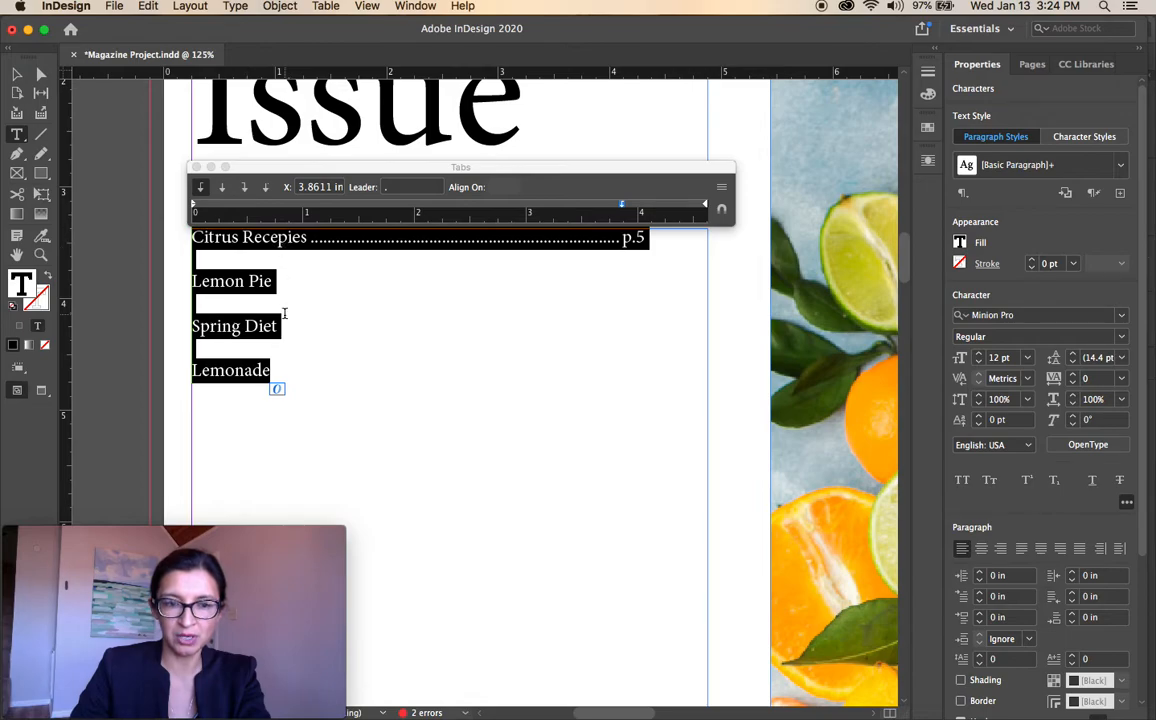
left_click(271, 373)
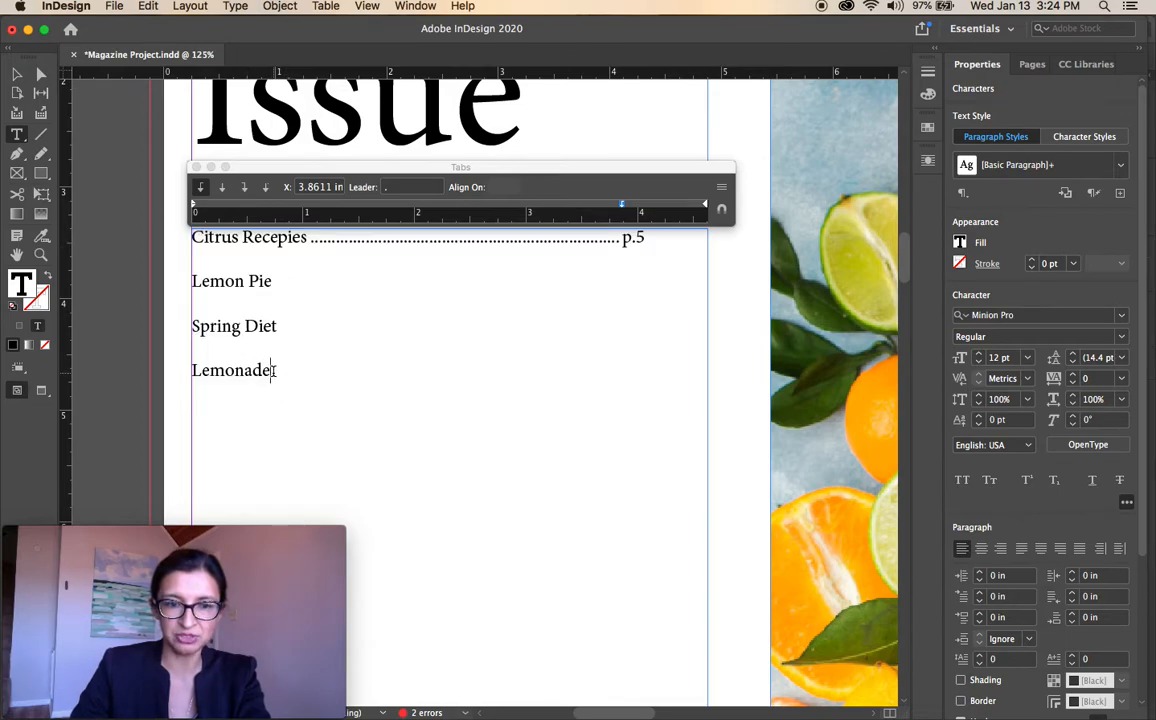
- Add dot-leader tabs and page references to the next two entries: "p.10" for "Lemon Pie" and "p.15" for "Spring Diet"
left_click(300, 290)
key("Tab")
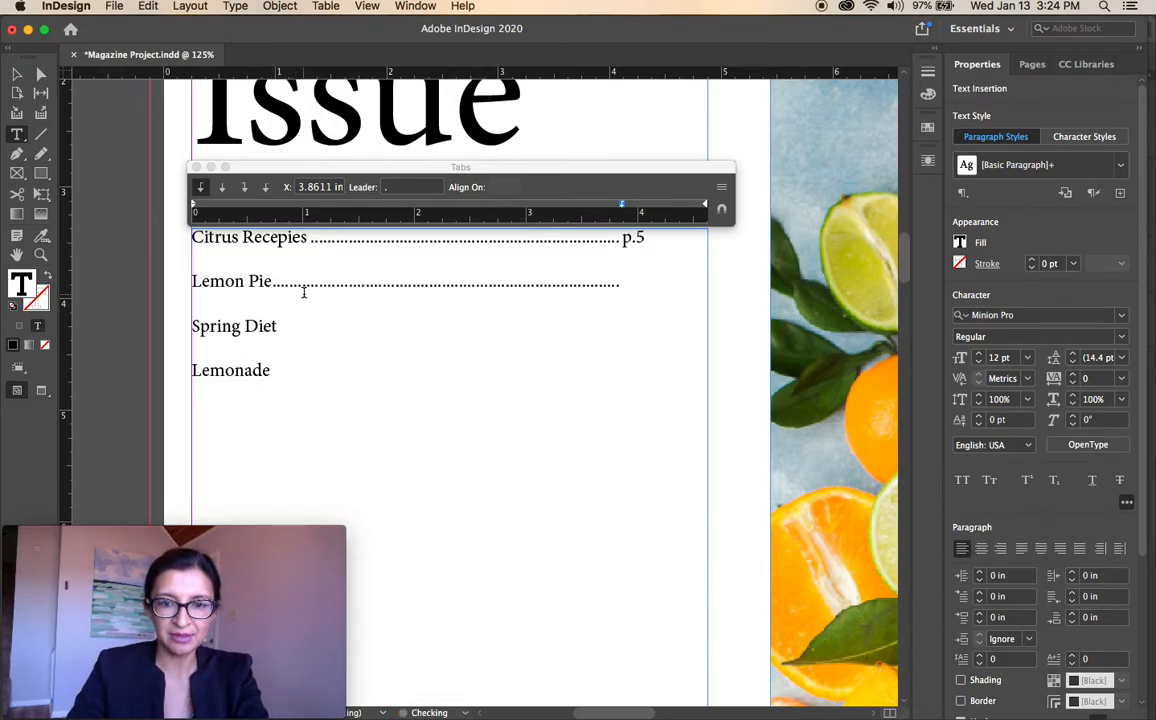
type("p")
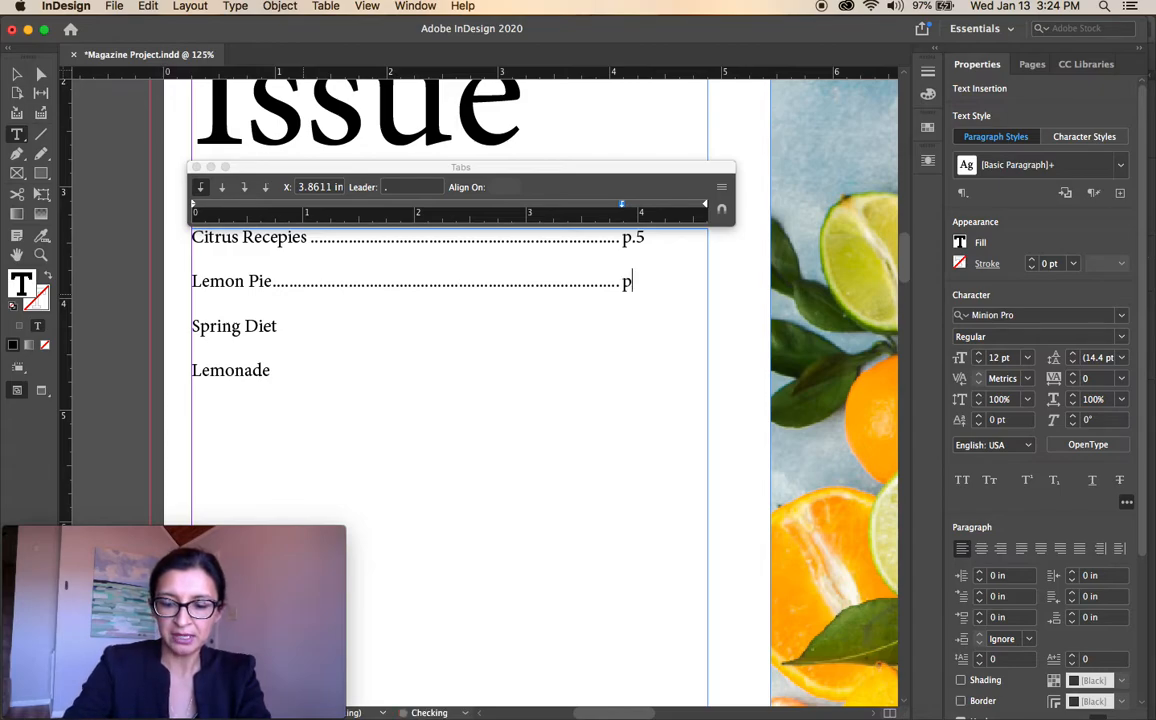
type(".10")
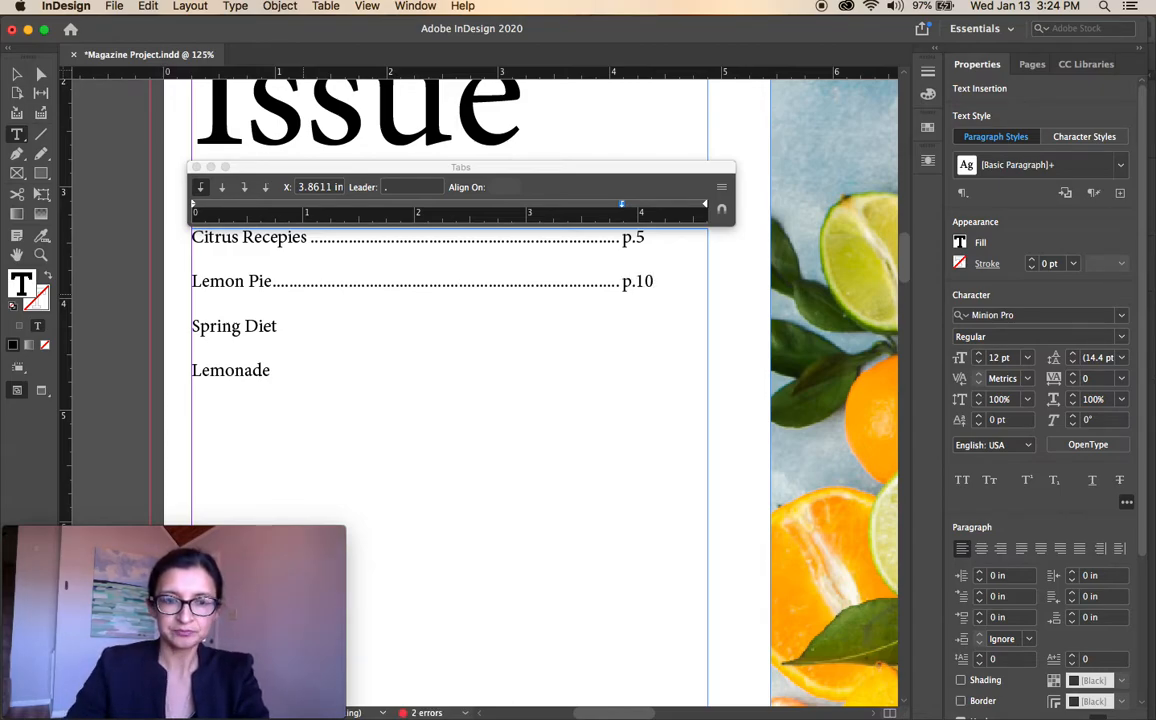
left_click(277, 327)
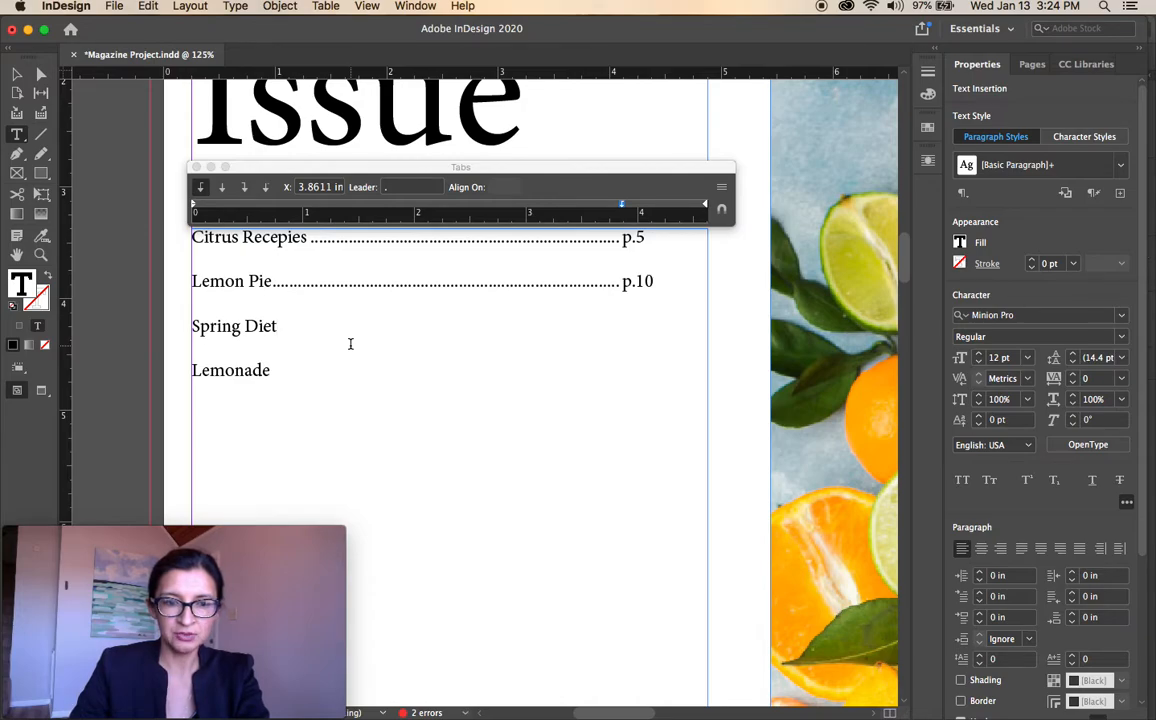
key("Tab")
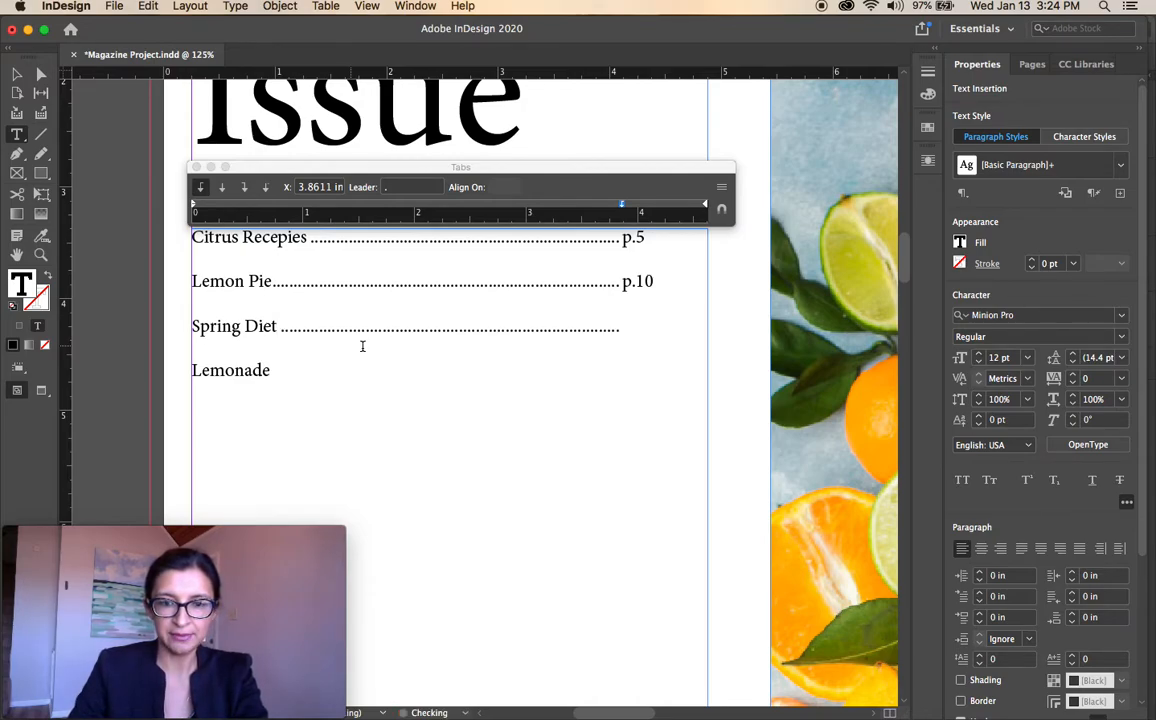
type("p")
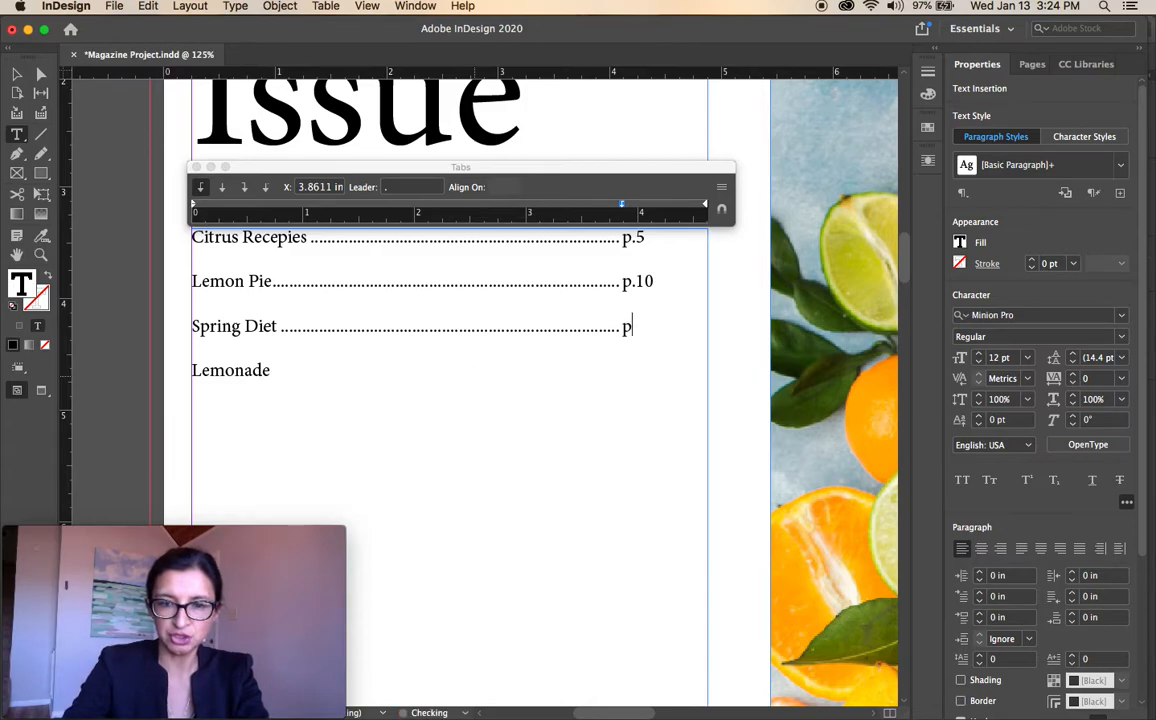
type(".15")
- Add a dot-leader tab and the page reference "p.20" after "Lemonade", and close the tab settings
left_click(290, 375)
key("Tab")
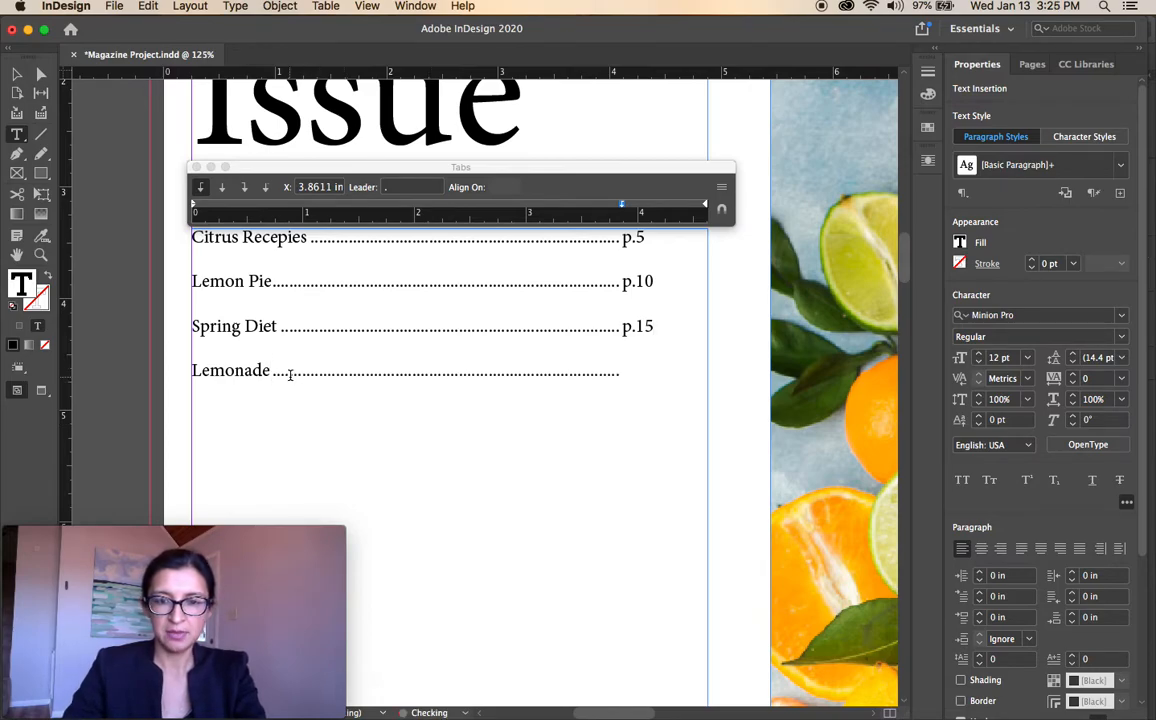
type("p.20")
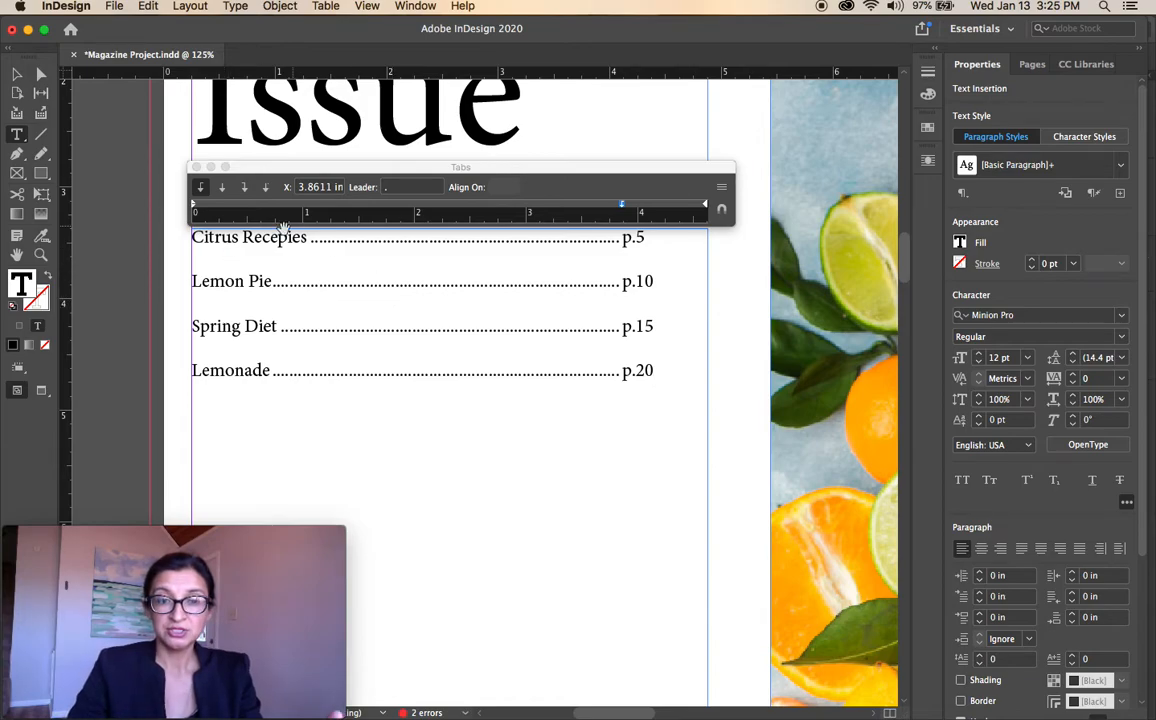
left_click(196, 167)
- Insert extra blank lines after the "Citrus Recepies", "Lemon Pie" and "Spring Diet" entries to make room for descriptions
left_click(653, 237)
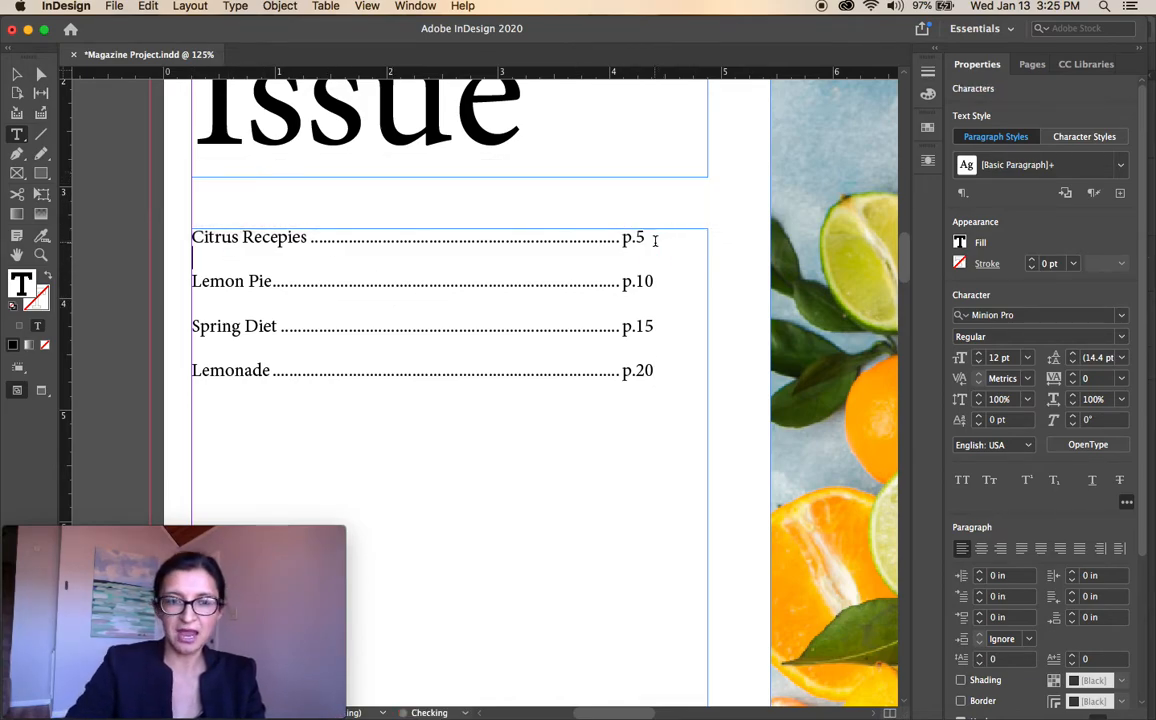
key("Return")
key("Return")
key("Return")
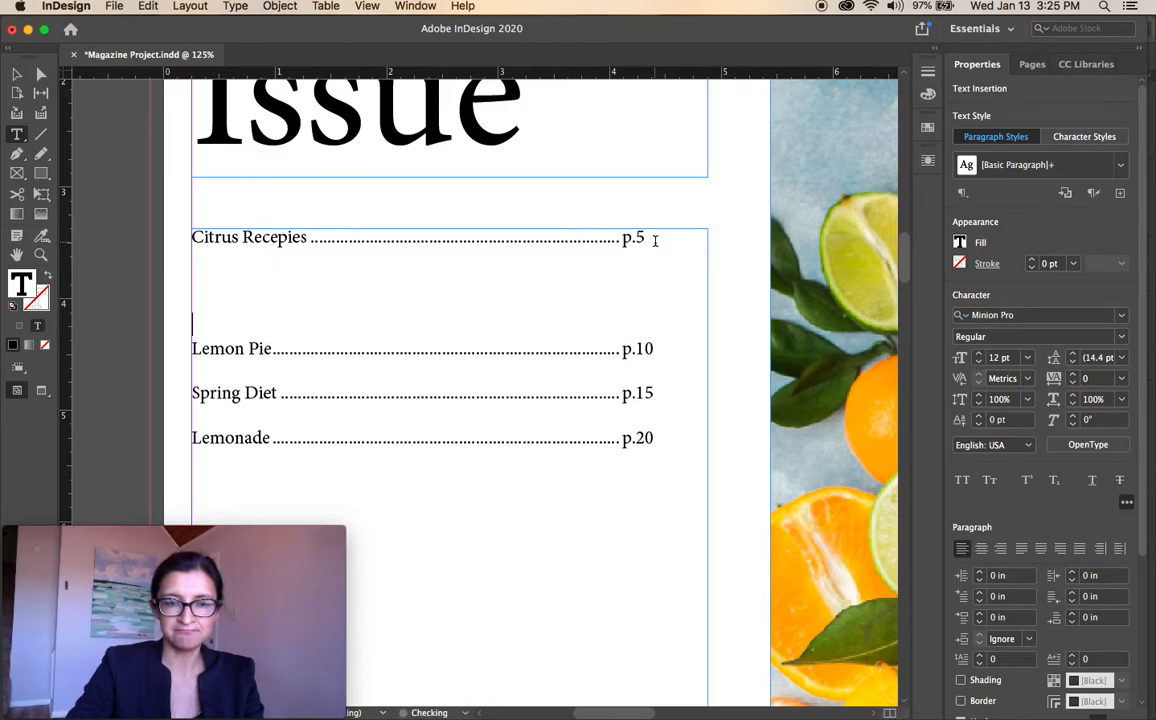
left_click(665, 350)
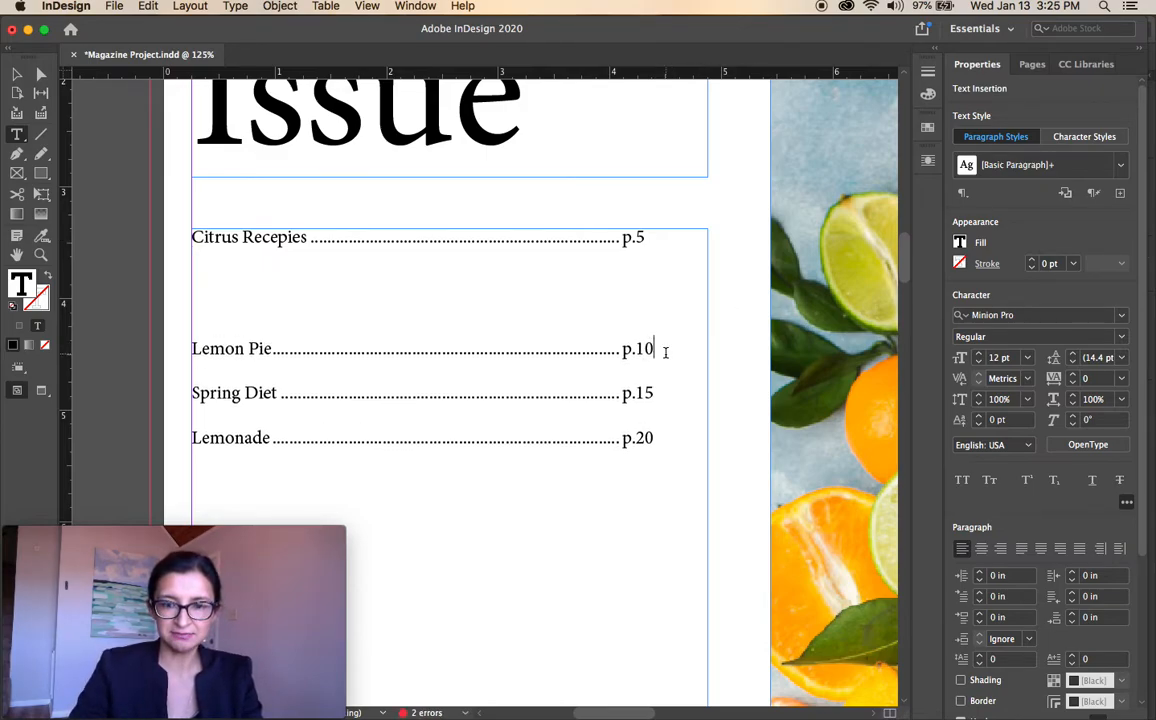
key("Return")
key("Return")
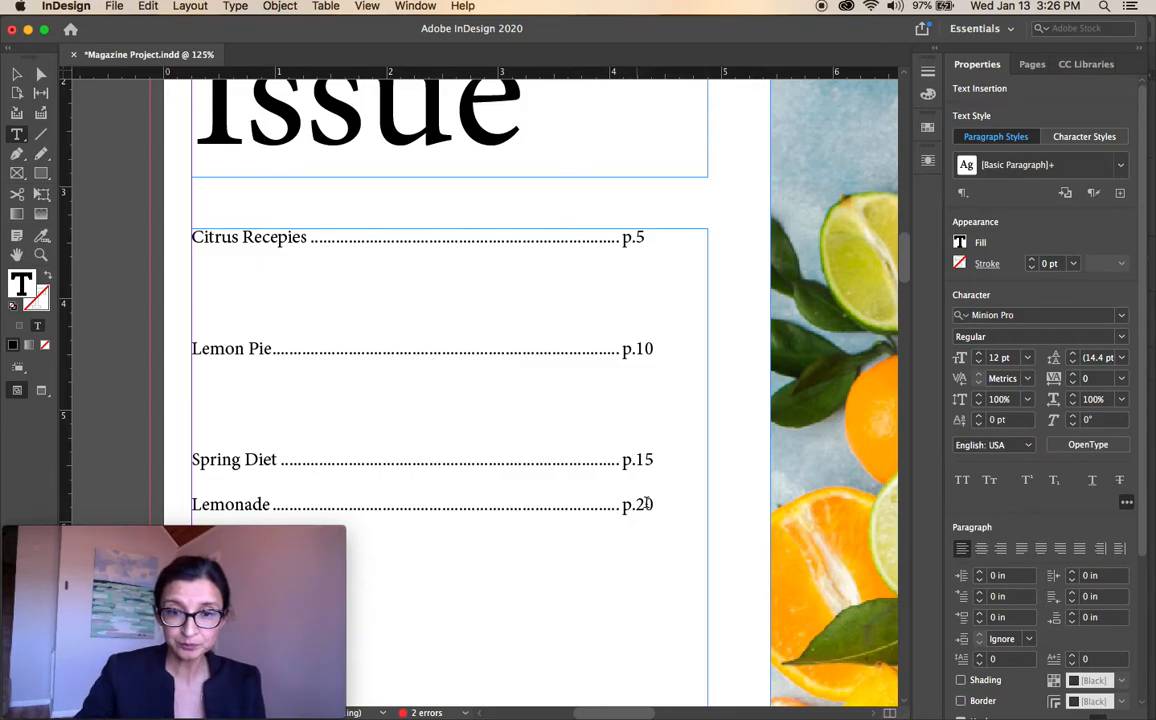
key("Return")
key("Return")
key("Return")
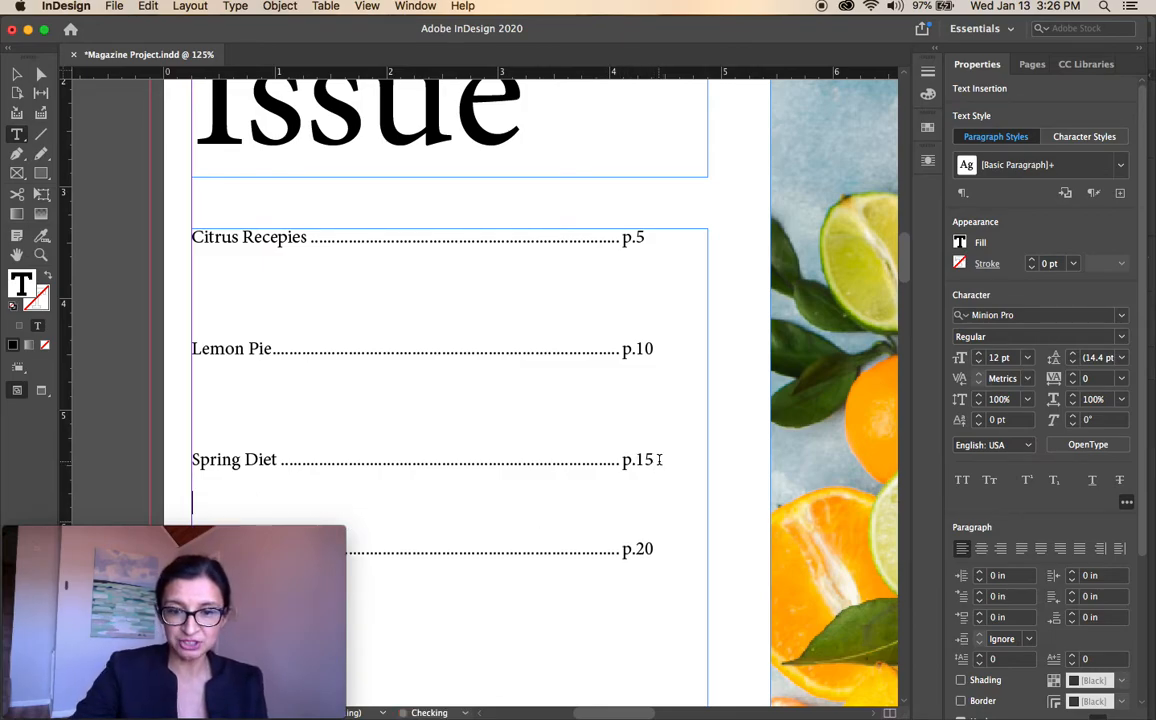
key("Return")
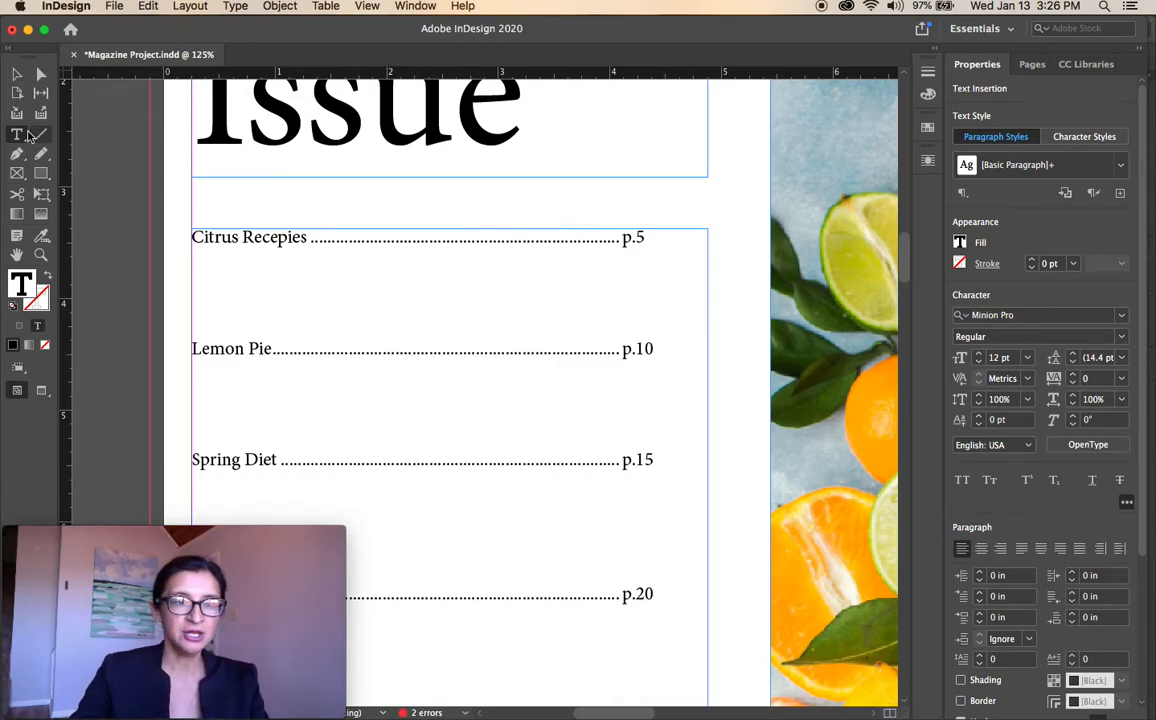
- Draw a text frame about 1.5 in wide in the gap below "Citrus Recepies" and align it with the page's left margin
left_click(17, 74)
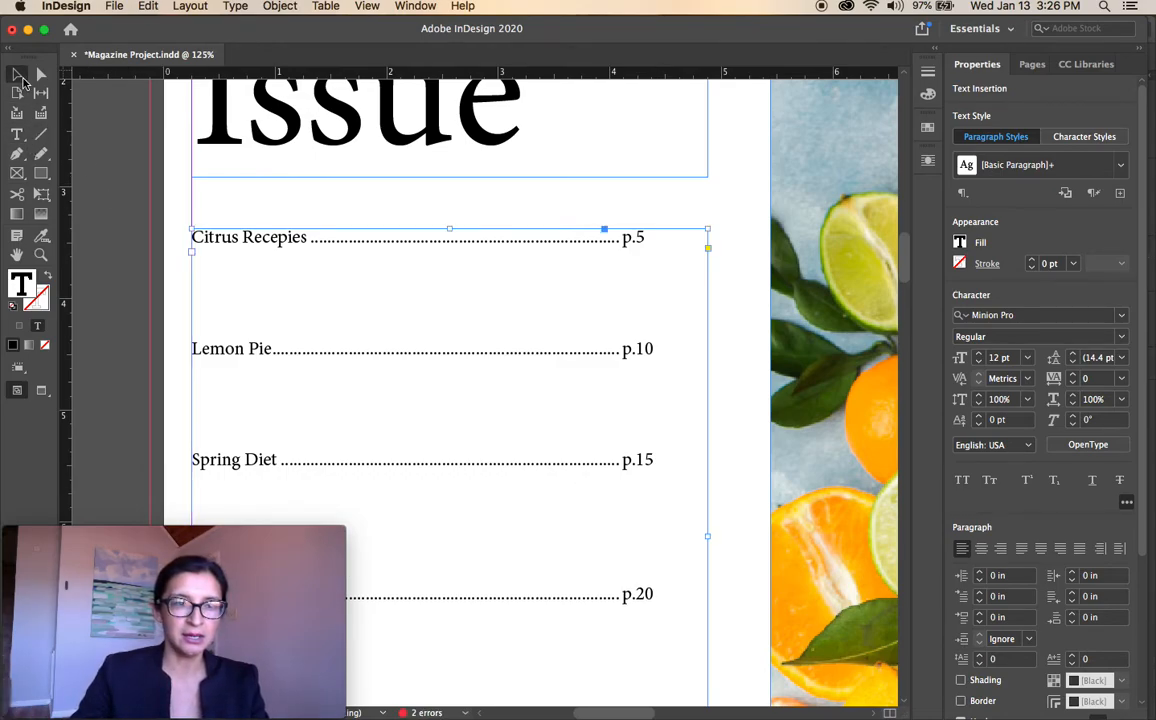
left_click(93, 150)
left_click(17, 134)
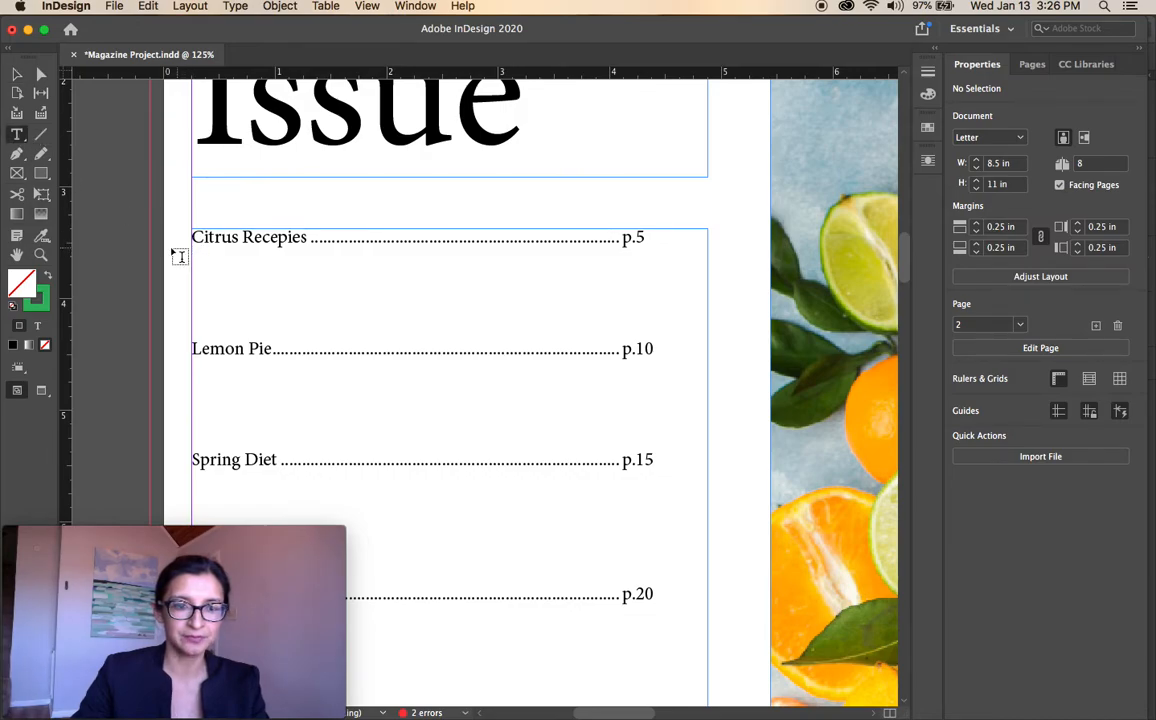
left_click_drag(172, 252, 339, 337)
left_click(18, 76)
left_click_drag(173, 290, 202, 288)
key("Left")
key("Left")
key("Left")
- Enter the description "Try these different recipies for your spring gatherings!" in the new text frame
left_click(17, 133)
left_click(245, 267)
type("Try th")
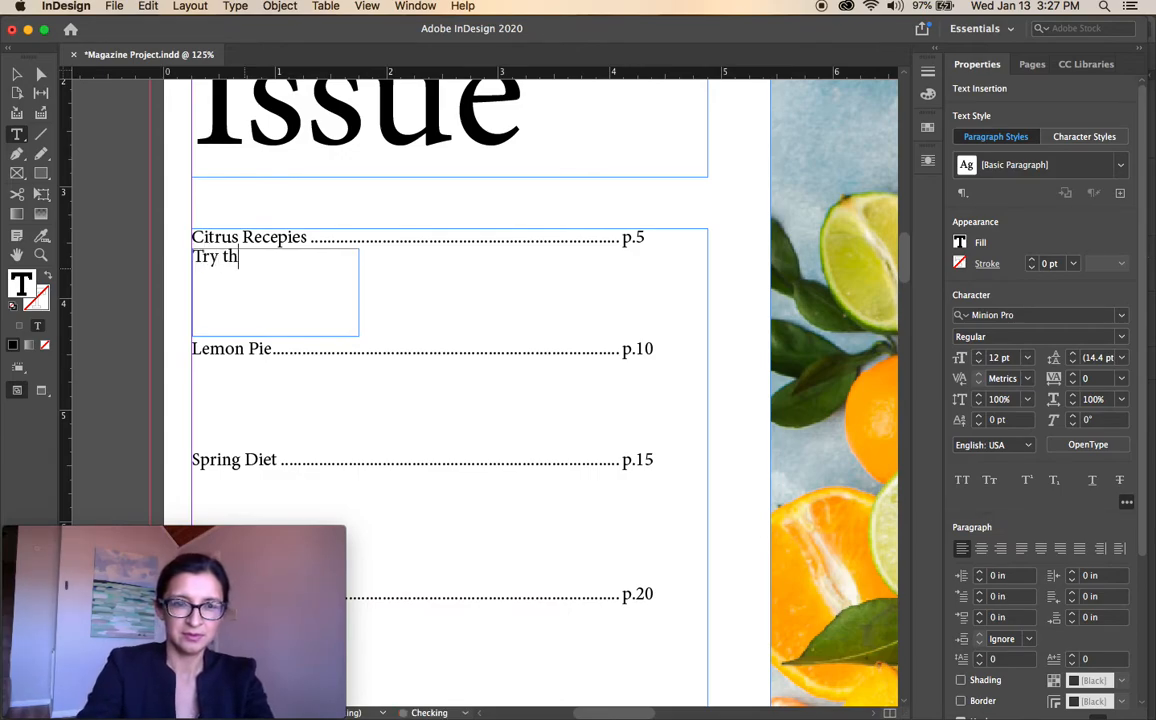
type("ese di")
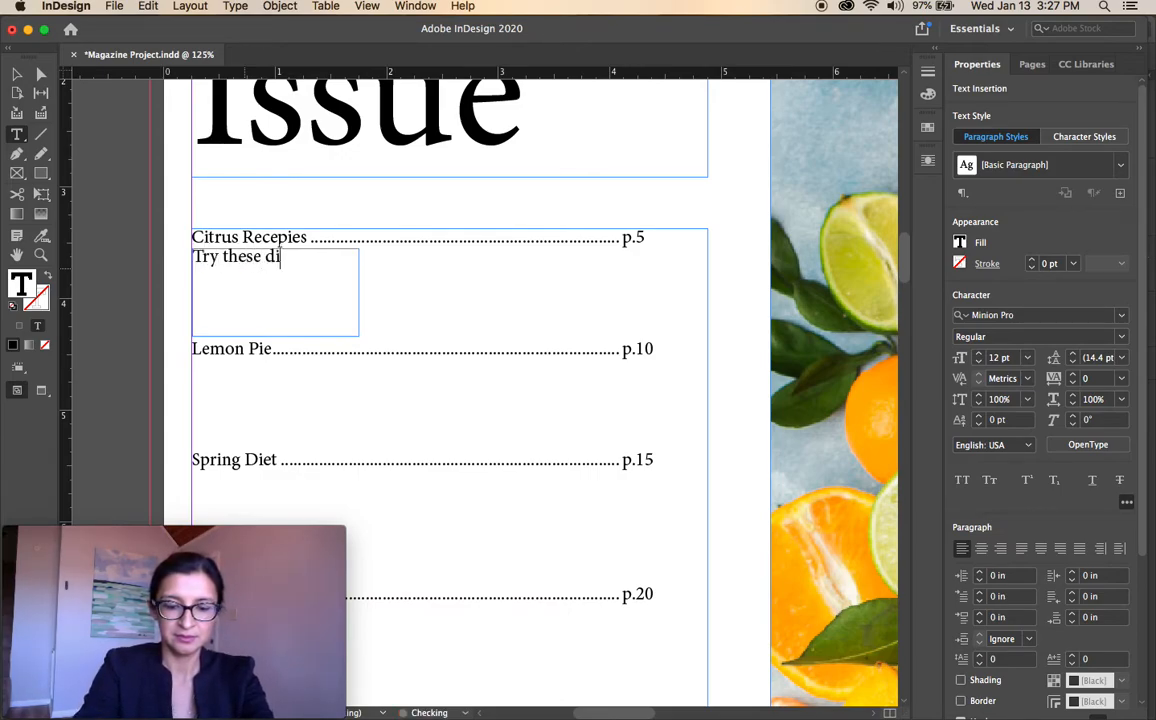
type("fferent ")
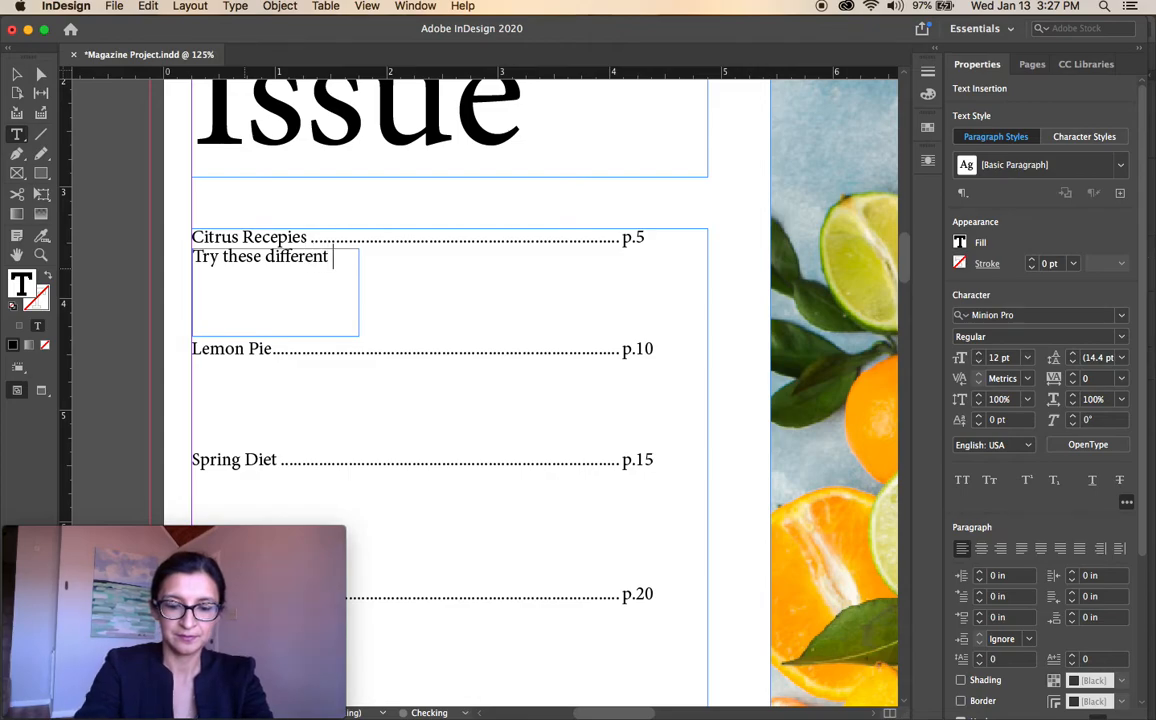
type("recip")
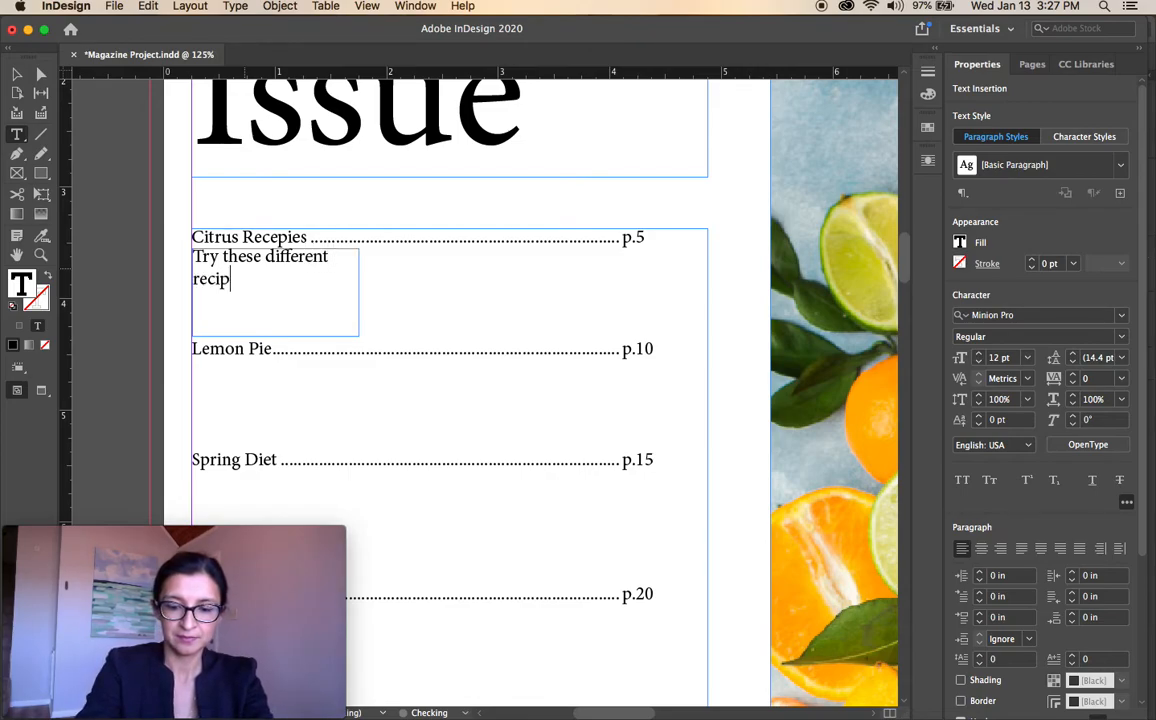
type("ies for your")
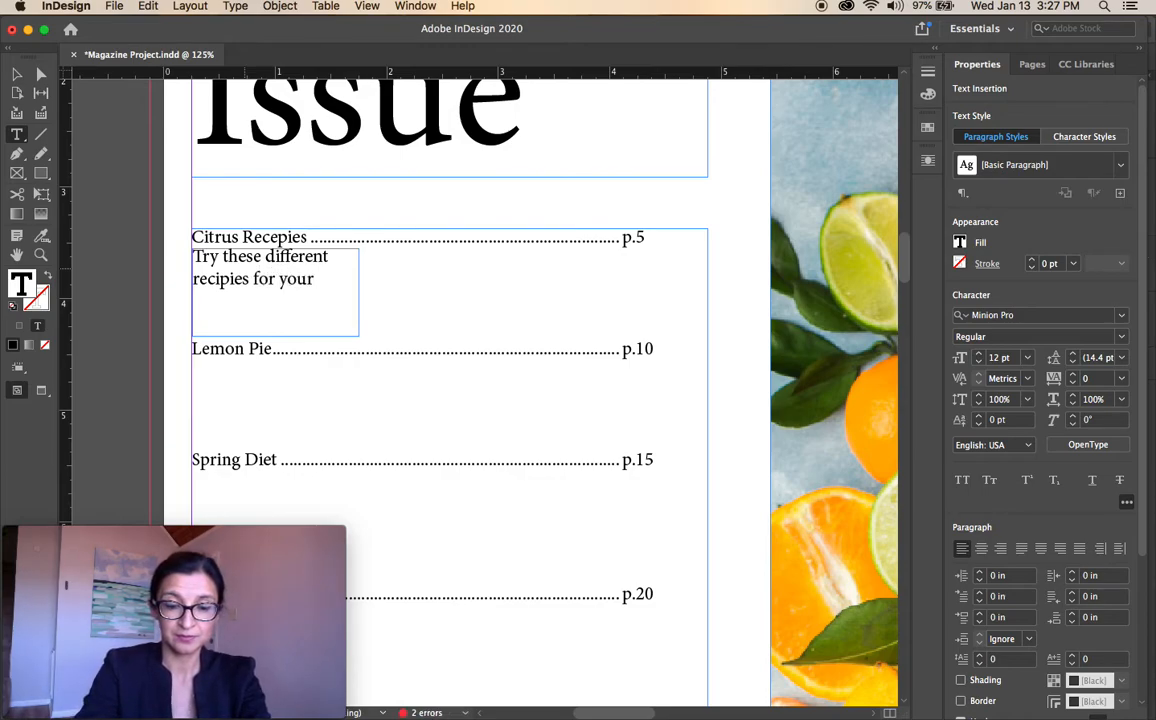
type(" spring gatherings")
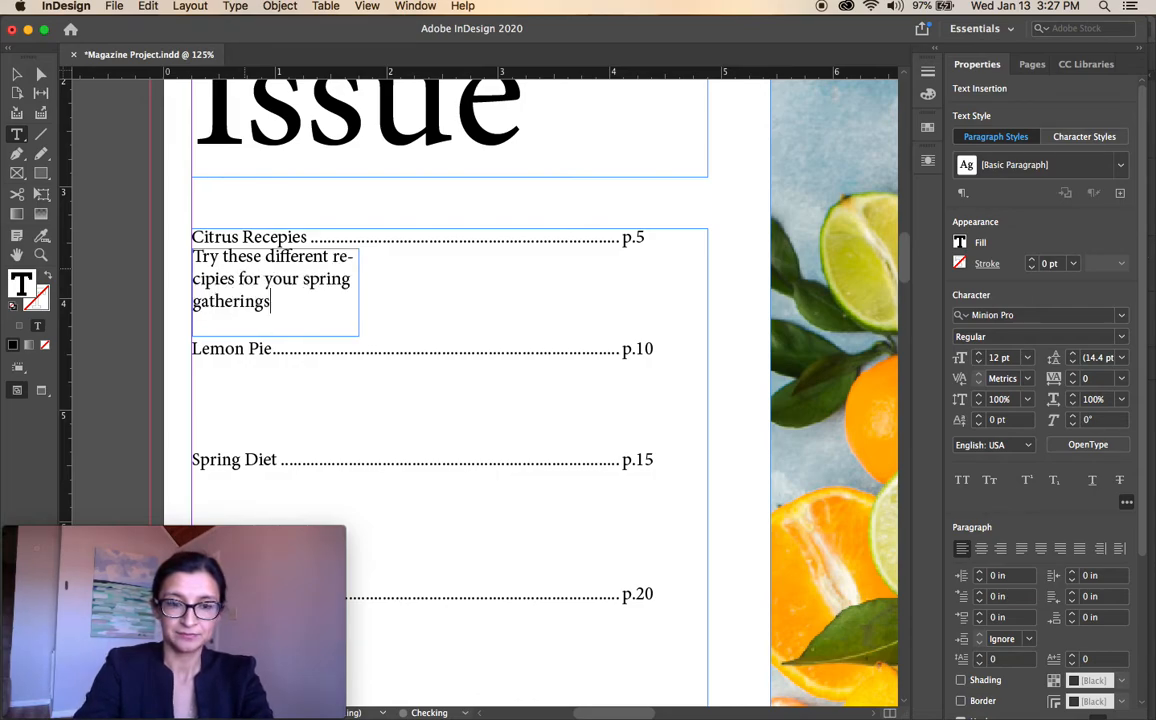
type("!")
- Turn off hyphenation for the whole "Citrus Recepies" description
left_click_drag(275, 301, 190, 259)
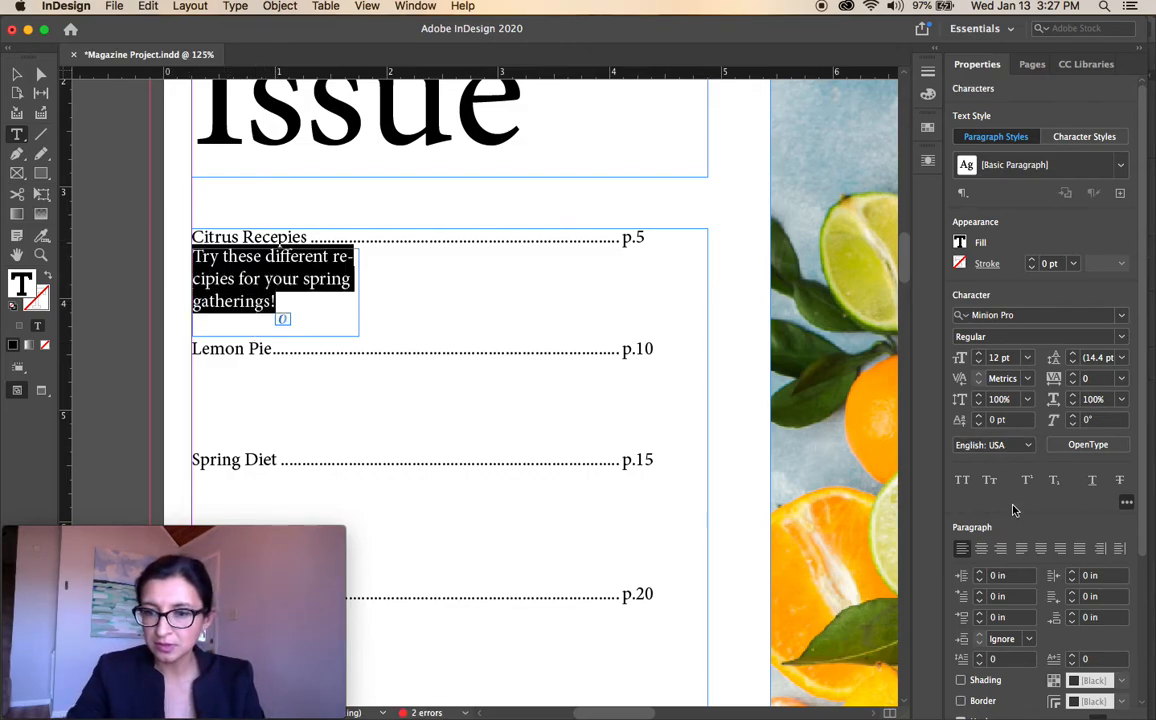
scroll(980, 585, "down", 4)
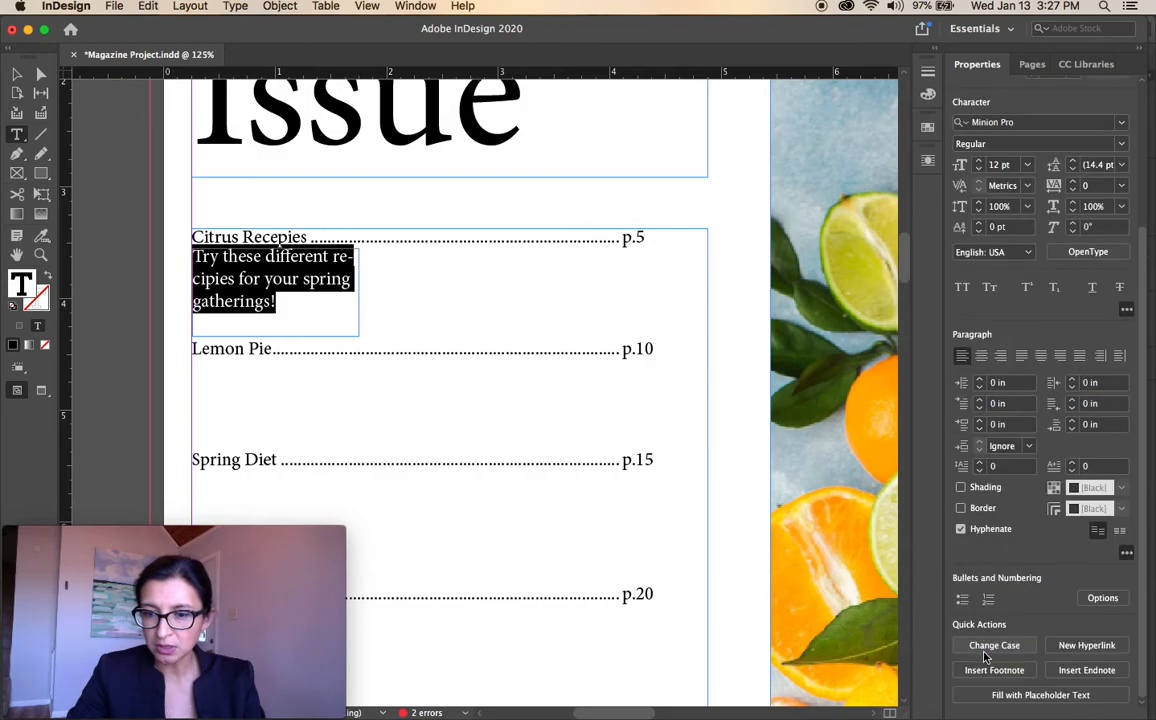
left_click(960, 528)
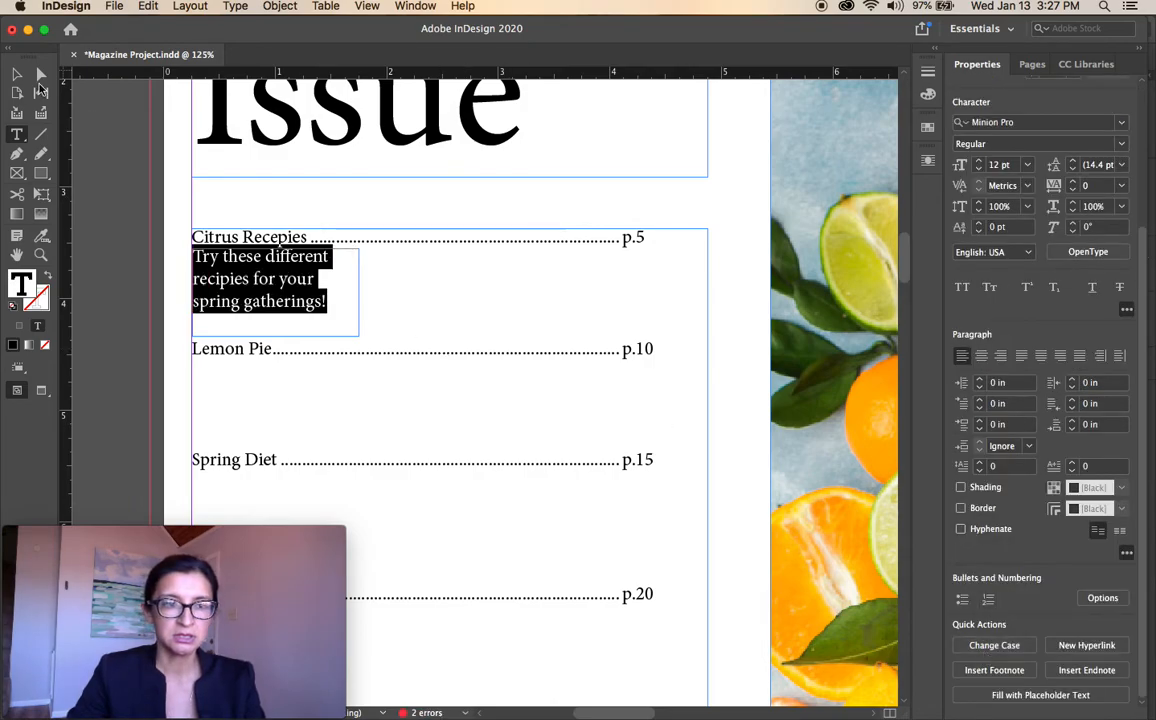
- Lower the top edge of the description frame to make it about 0.69 in high, and preview the spread in presentation mode
left_click(17, 74)
left_click_drag(359, 248, 359, 261)
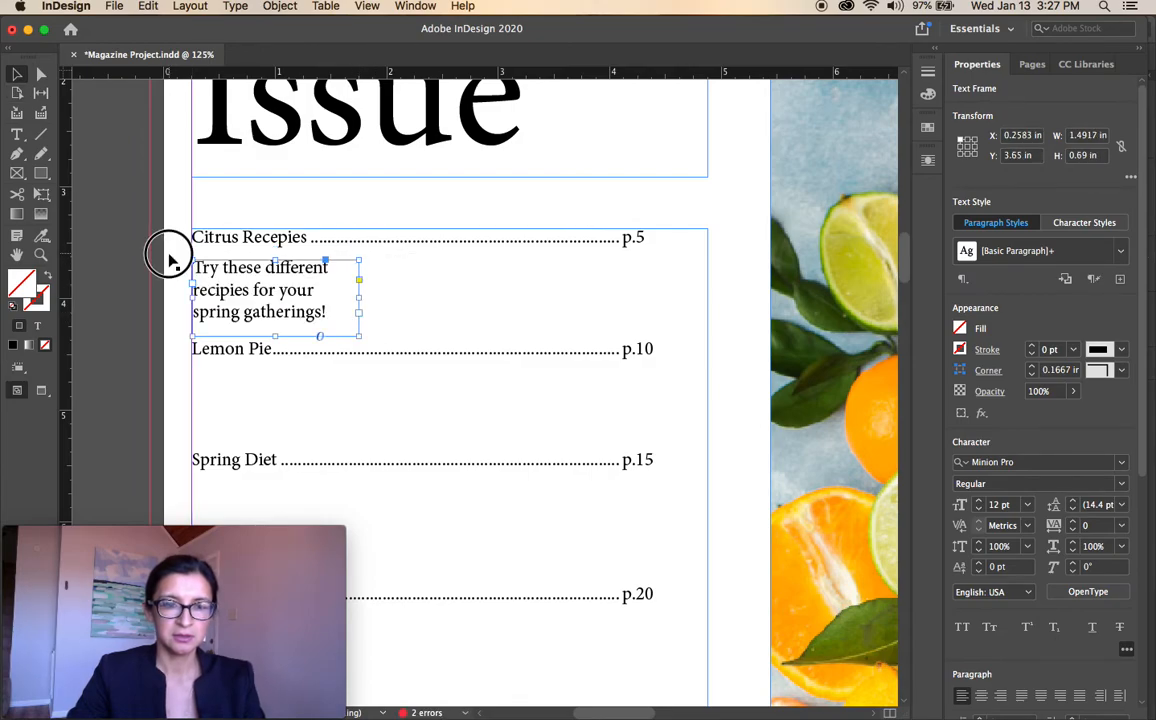
left_click(170, 260)
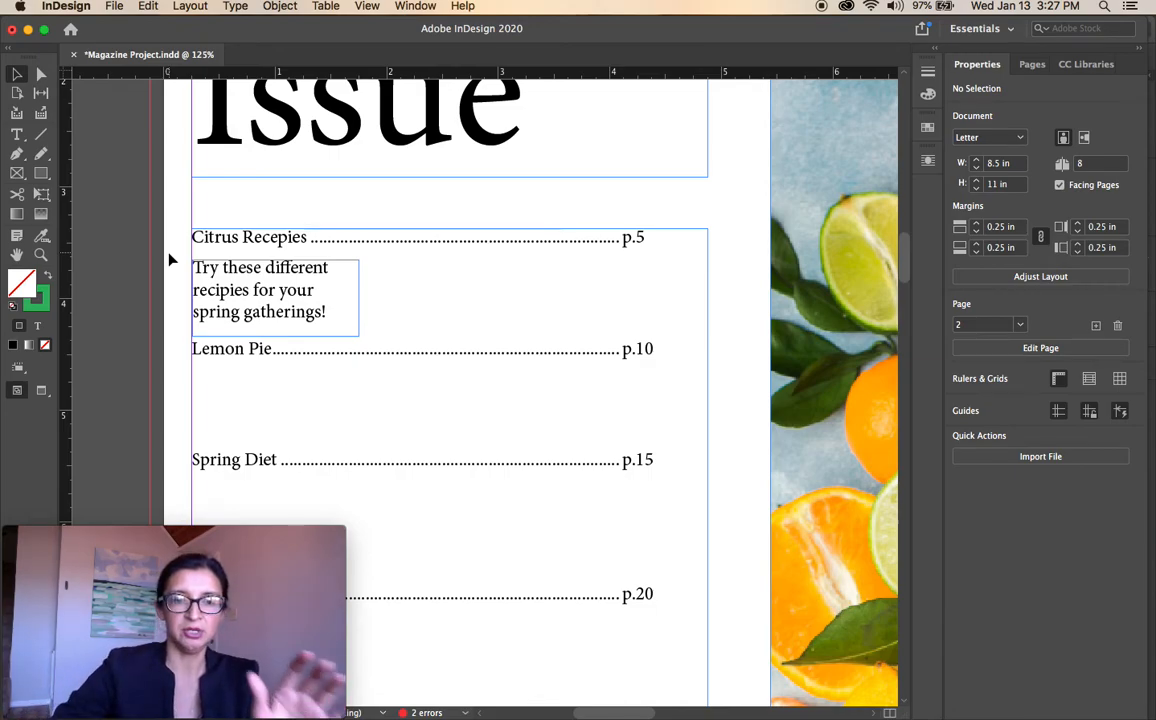
key("shift+w")
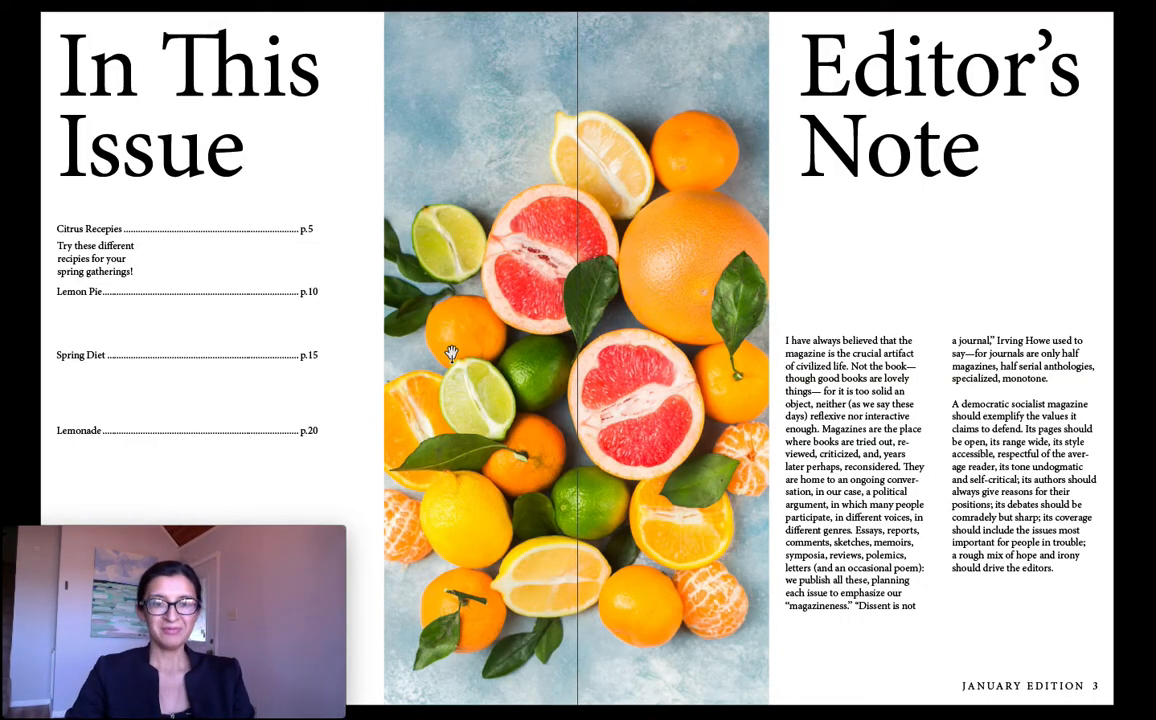